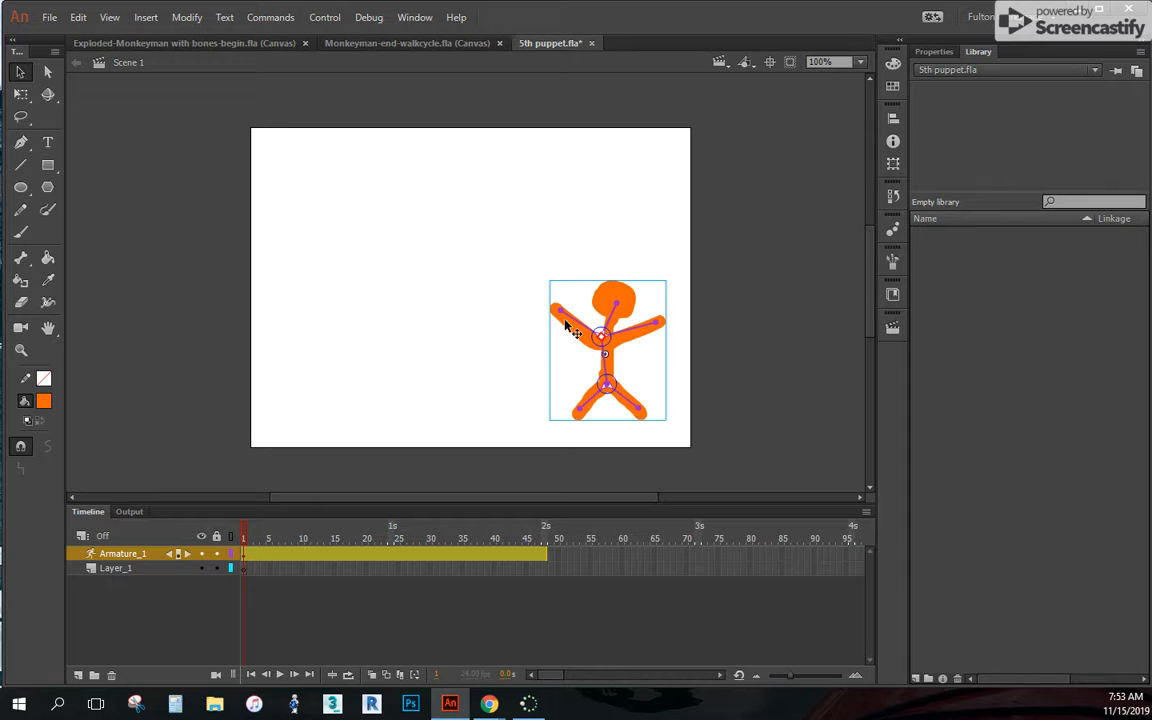
- Pose both arms of the orange stick figure with its armature bones, ending with both arms raised outward
{"action": "left_click", "coordinate": [533, 311]}
{"action": "left_click_drag", "start_coordinate": [570, 316], "coordinate": [622, 252]}
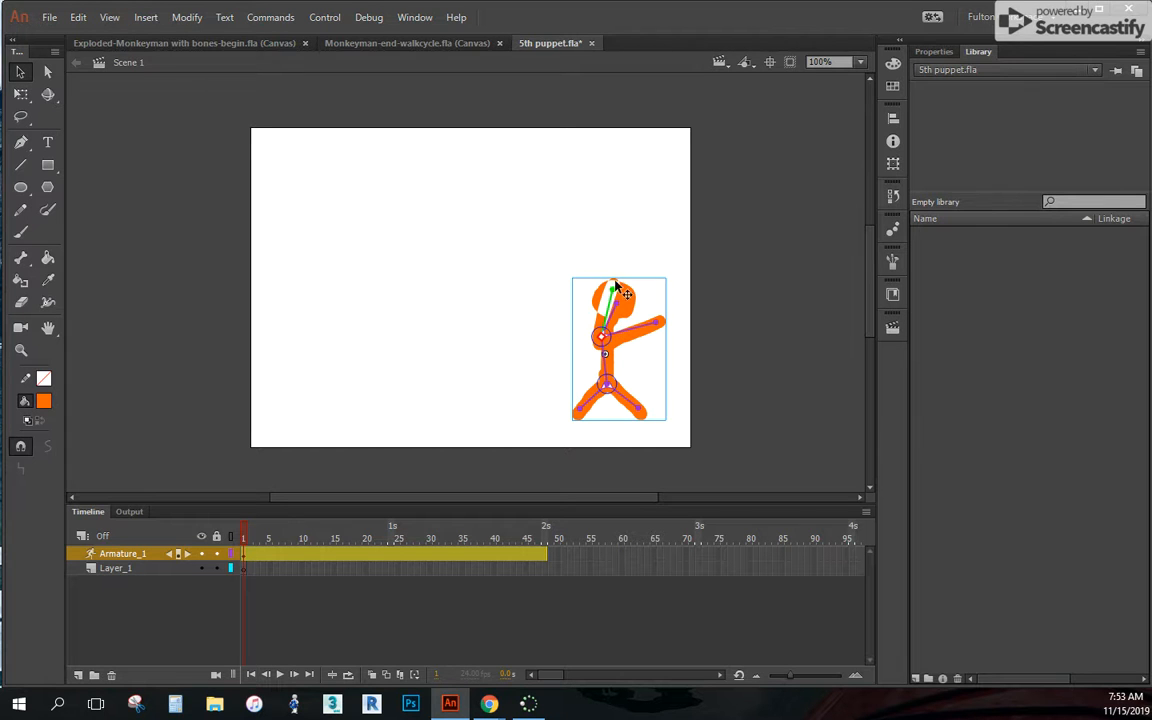
{"action": "left_click_drag", "start_coordinate": [607, 292], "coordinate": [541, 354]}
{"action": "left_click_drag", "start_coordinate": [651, 331], "coordinate": [652, 364]}
{"action": "left_click_drag", "start_coordinate": [545, 350], "coordinate": [563, 298]}
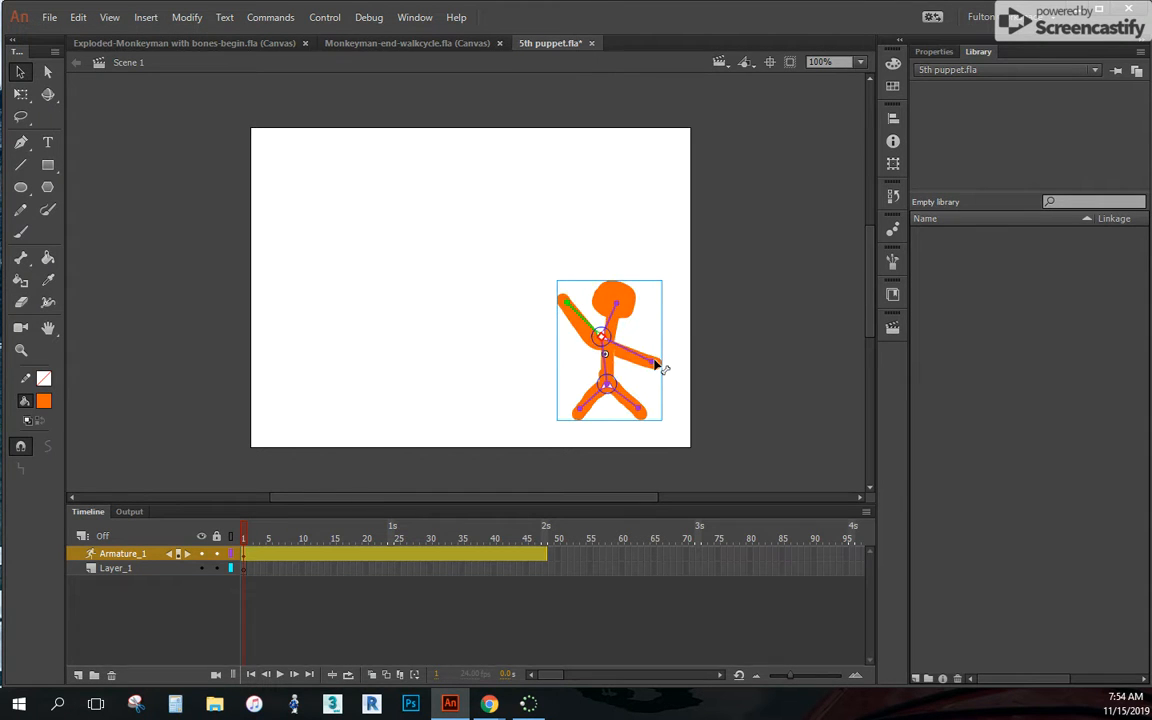
{"action": "left_click_drag", "start_coordinate": [648, 360], "coordinate": [660, 326]}
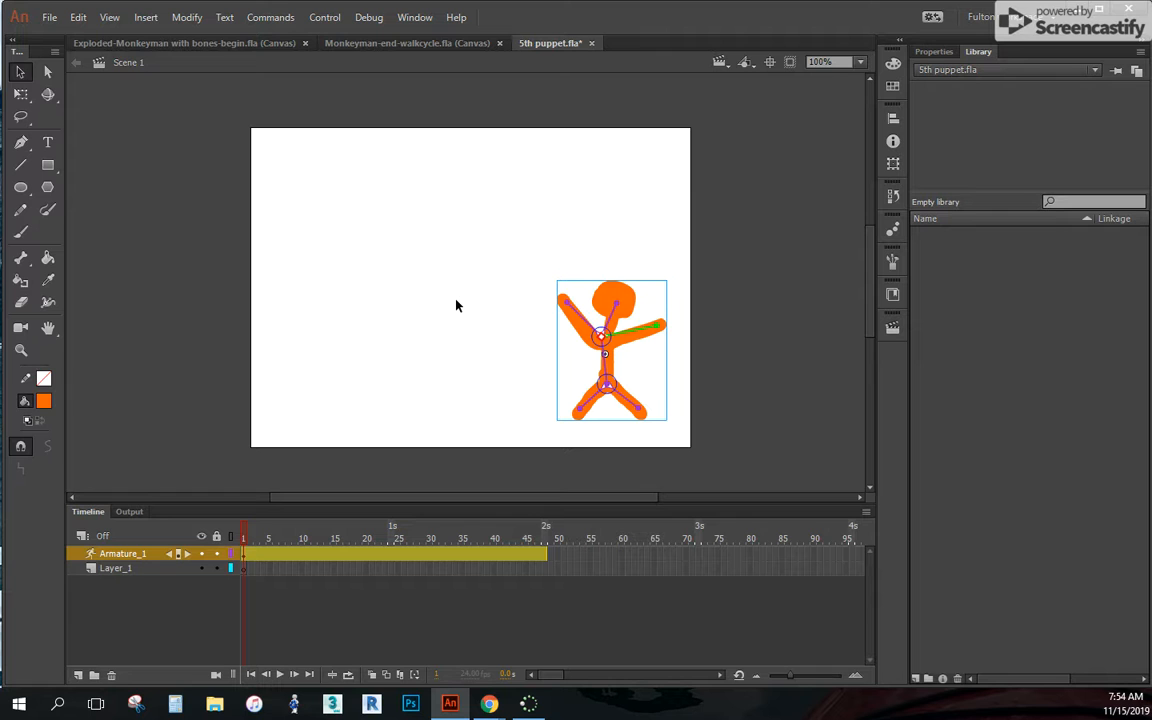
- Switch to the Exploded-Monkeyman with bones-begin document and examine the armature linking the separate body parts
{"action": "left_click", "coordinate": [228, 45]}
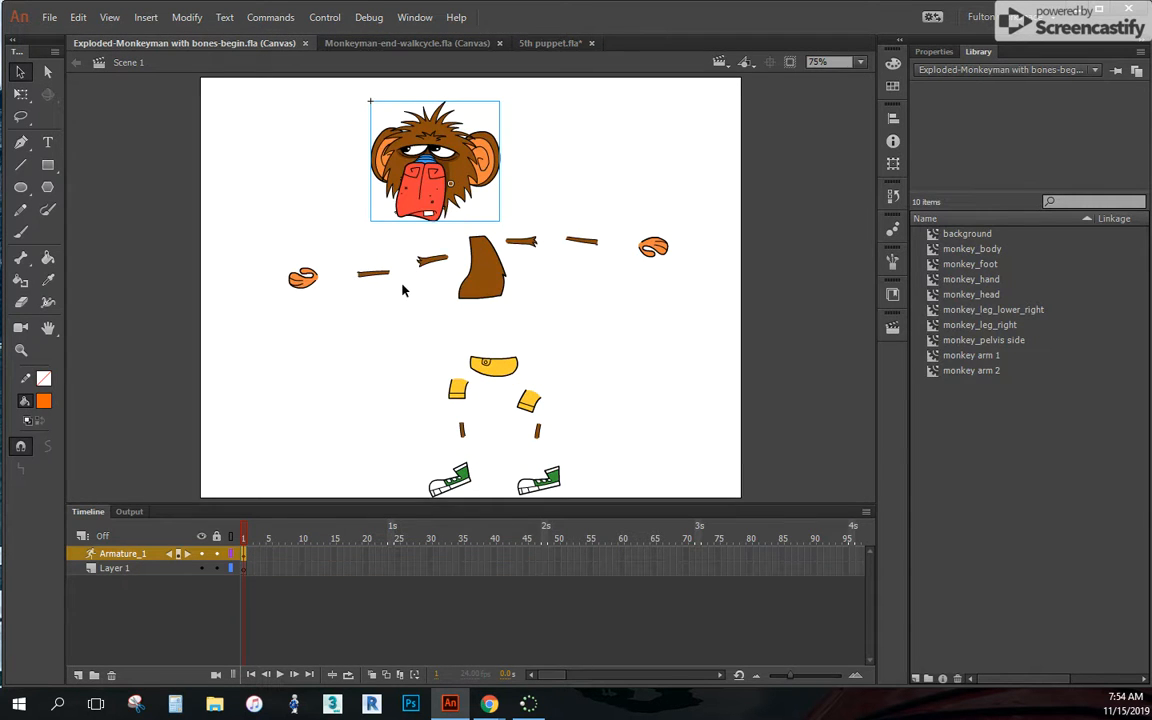
{"action": "left_click", "coordinate": [406, 324]}
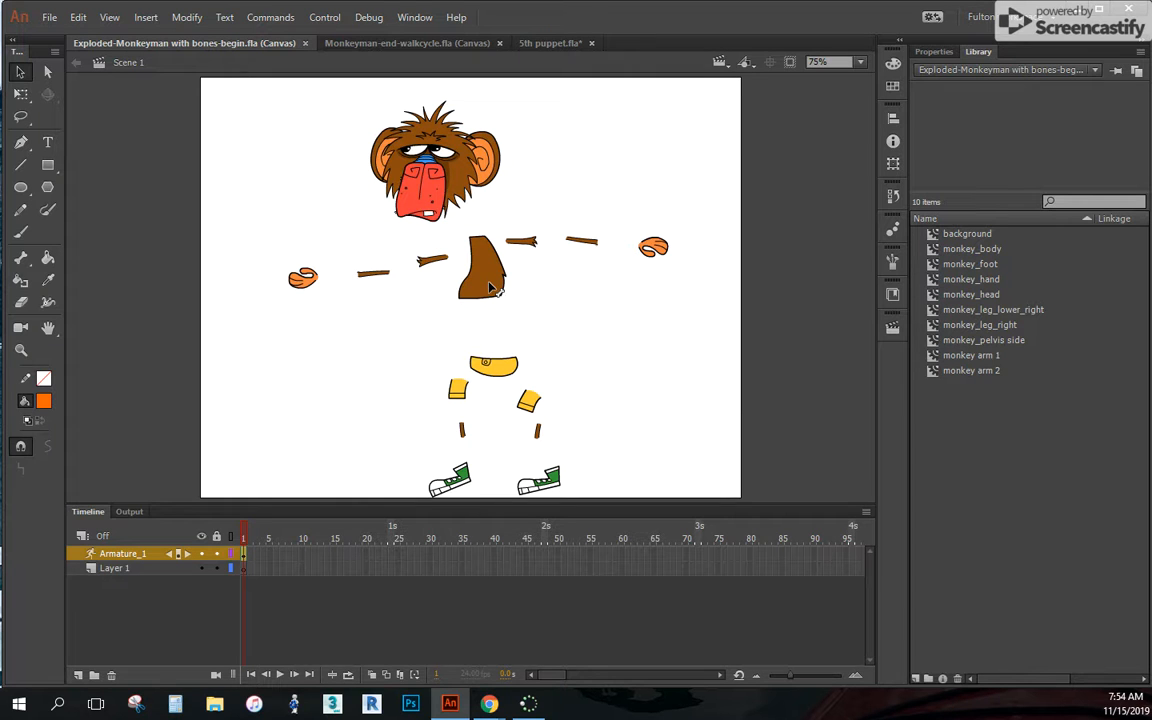
{"action": "left_click", "coordinate": [411, 162]}
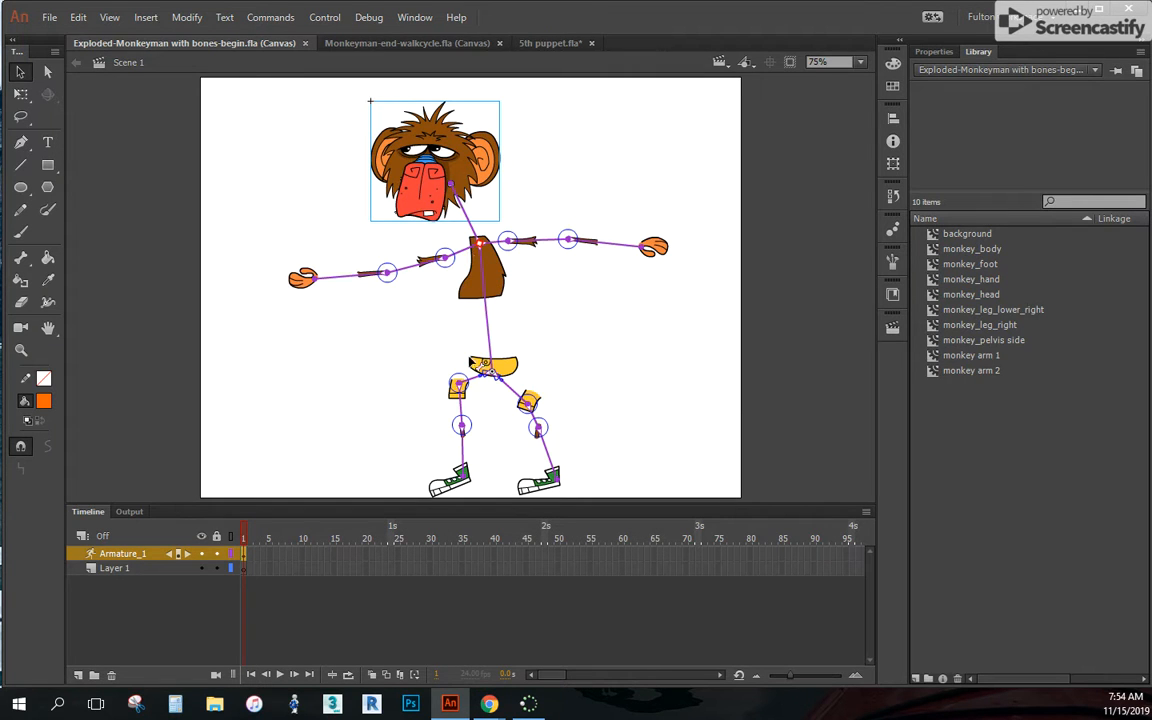
{"action": "left_click", "coordinate": [291, 319]}
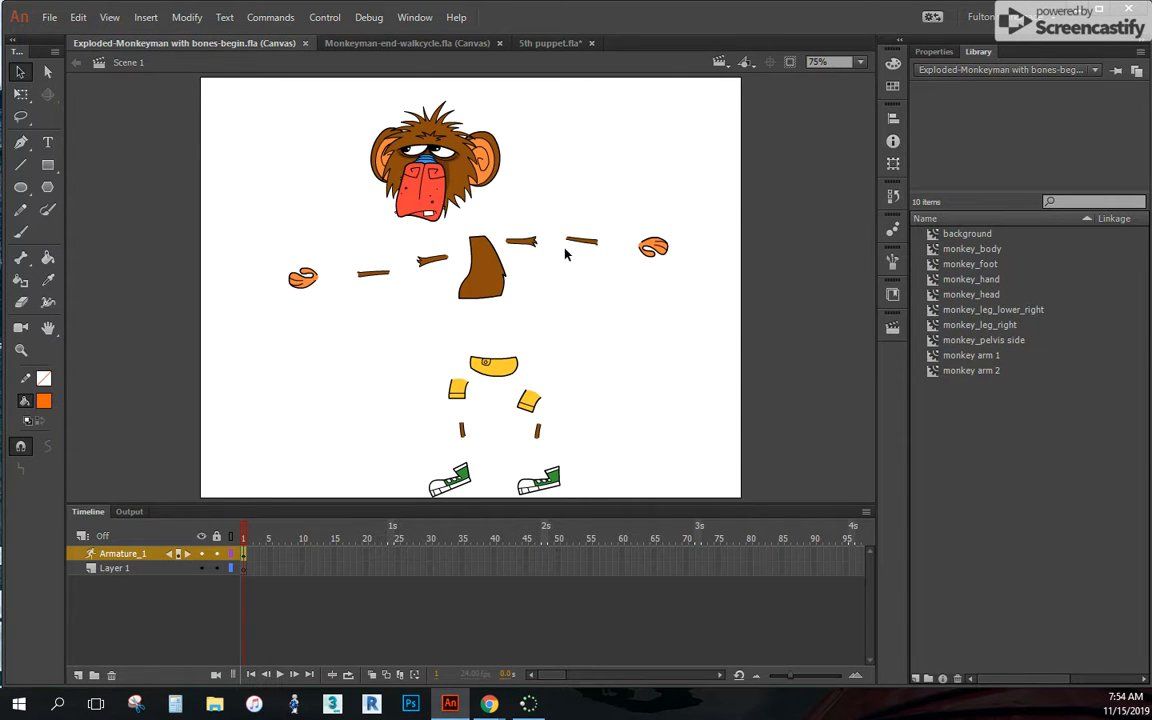
- Preview the monkey's library symbols, including body, foot, hand, head, legs, pelvis and arms, and inspect the bones on the stage
{"action": "left_click", "coordinate": [950, 234]}
{"action": "left_click", "coordinate": [962, 249]}
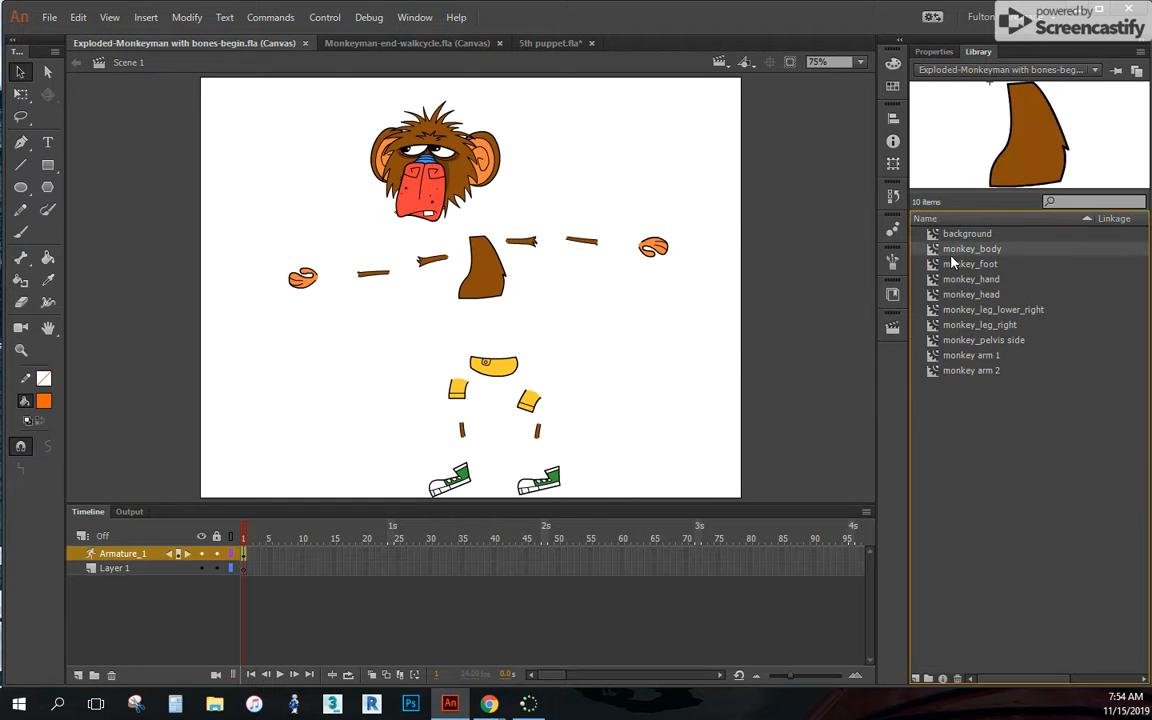
{"action": "left_click", "coordinate": [963, 280]}
{"action": "left_click", "coordinate": [960, 310]}
{"action": "left_click", "coordinate": [962, 340]}
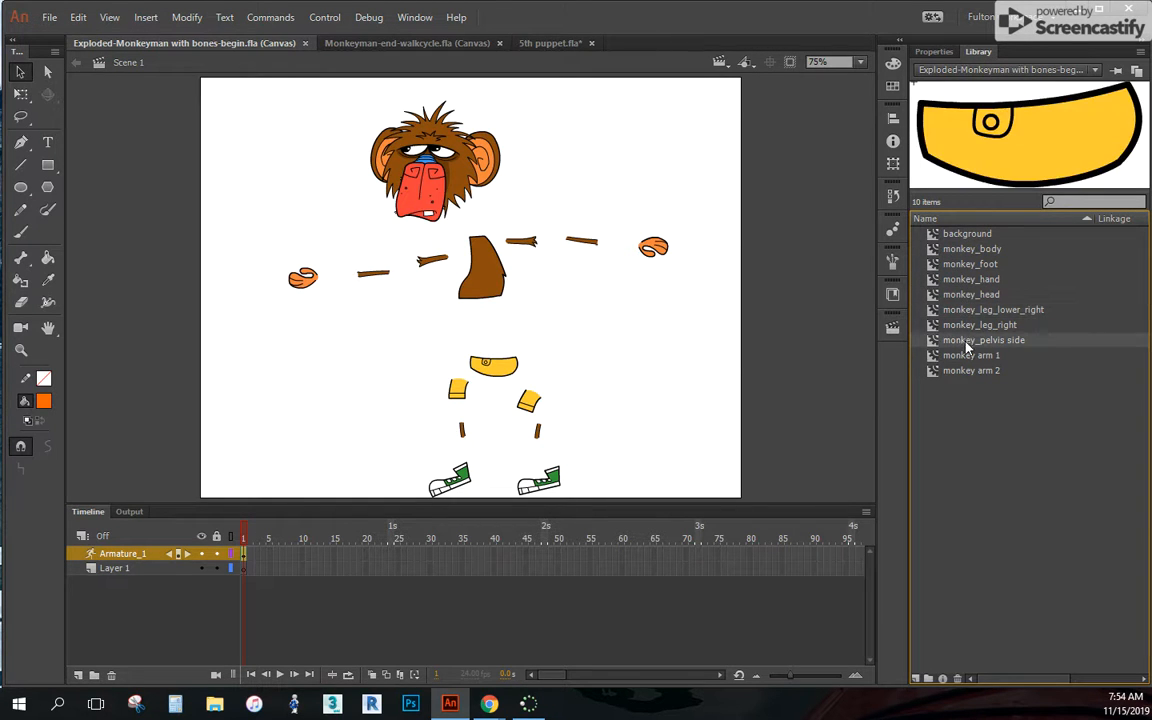
{"action": "left_click", "coordinate": [968, 356]}
{"action": "left_click", "coordinate": [964, 370]}
{"action": "left_click", "coordinate": [966, 279]}
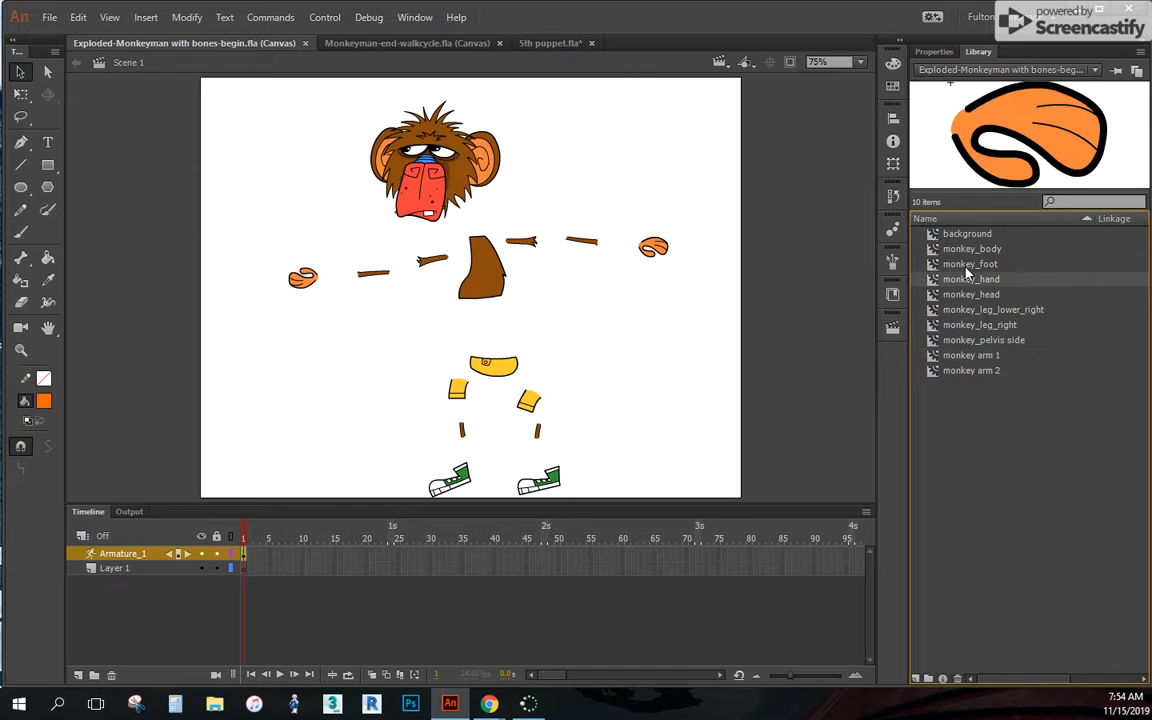
{"action": "left_click", "coordinate": [966, 264]}
{"action": "left_click", "coordinate": [541, 248]}
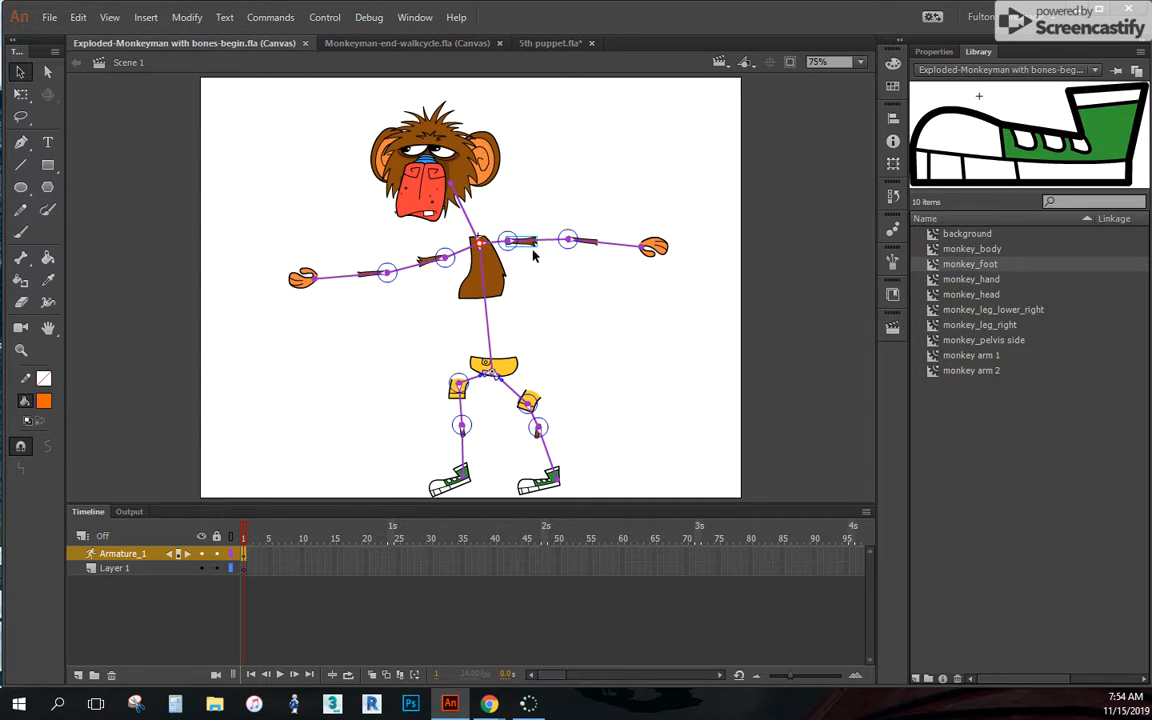
{"action": "left_click", "coordinate": [585, 268]}
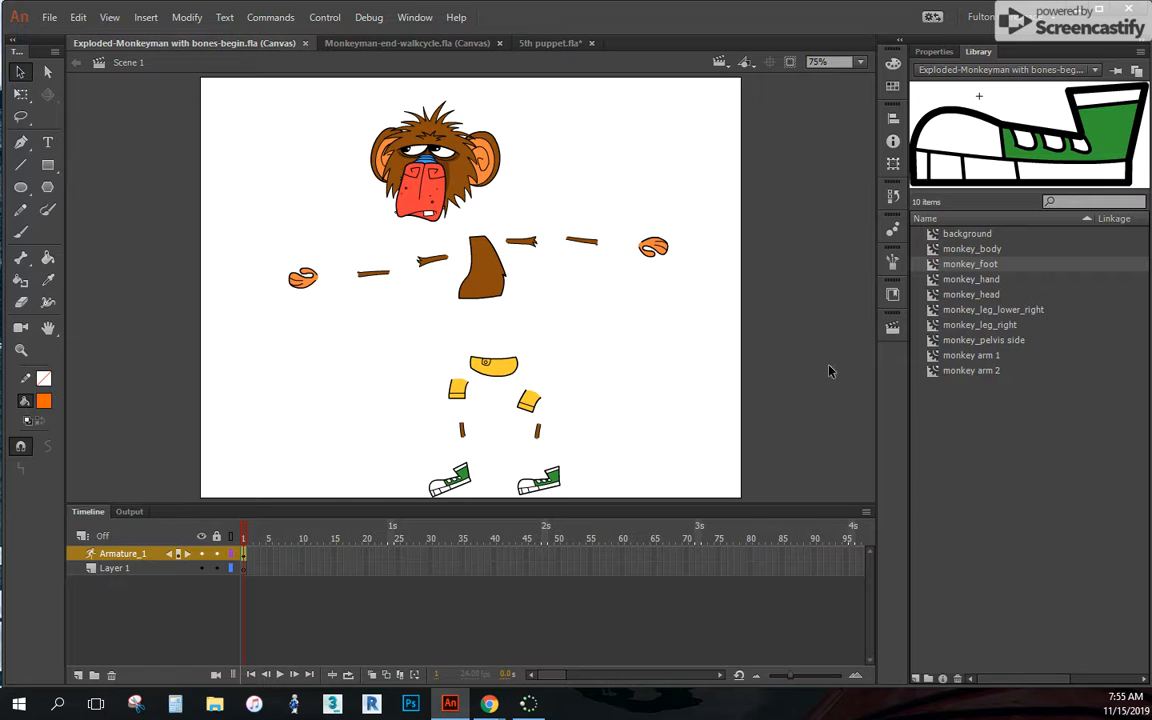
{"action": "left_click", "coordinate": [961, 281]}
{"action": "left_click", "coordinate": [955, 294]}
{"action": "left_click", "coordinate": [963, 280]}
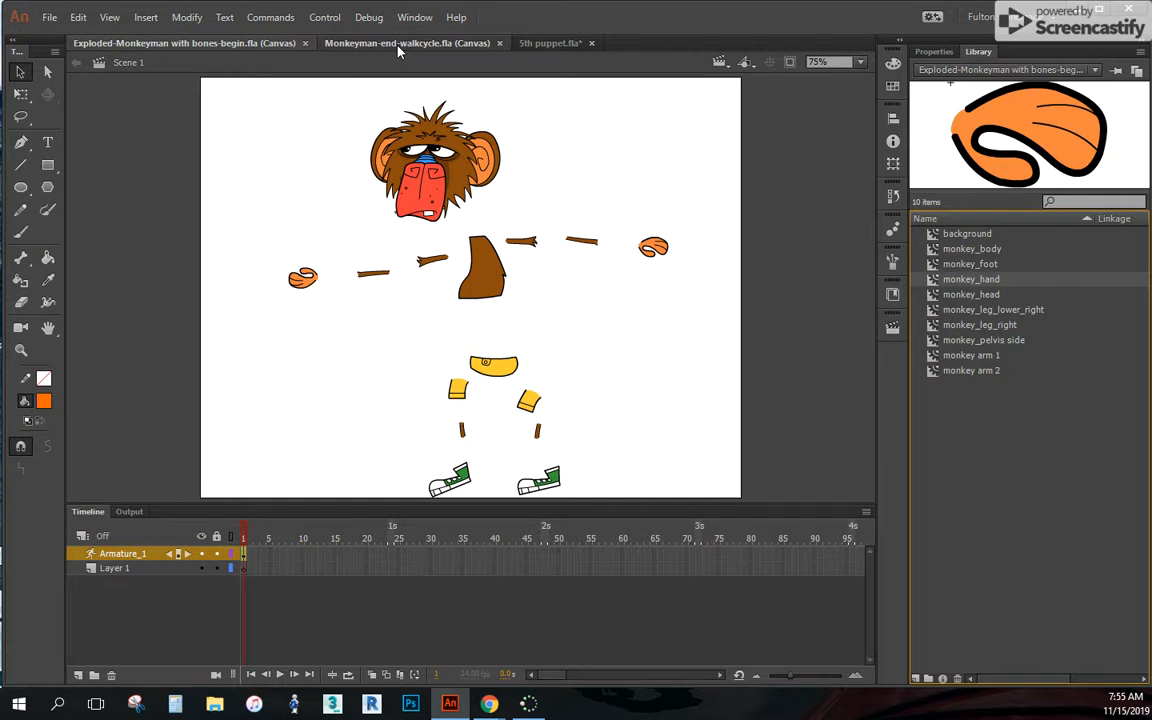
- Switch to the Monkeyman-end-walkcycle document and scrub the walk animation from the start to frame 38
{"action": "left_click", "coordinate": [357, 42]}
{"action": "left_click", "coordinate": [460, 316]}
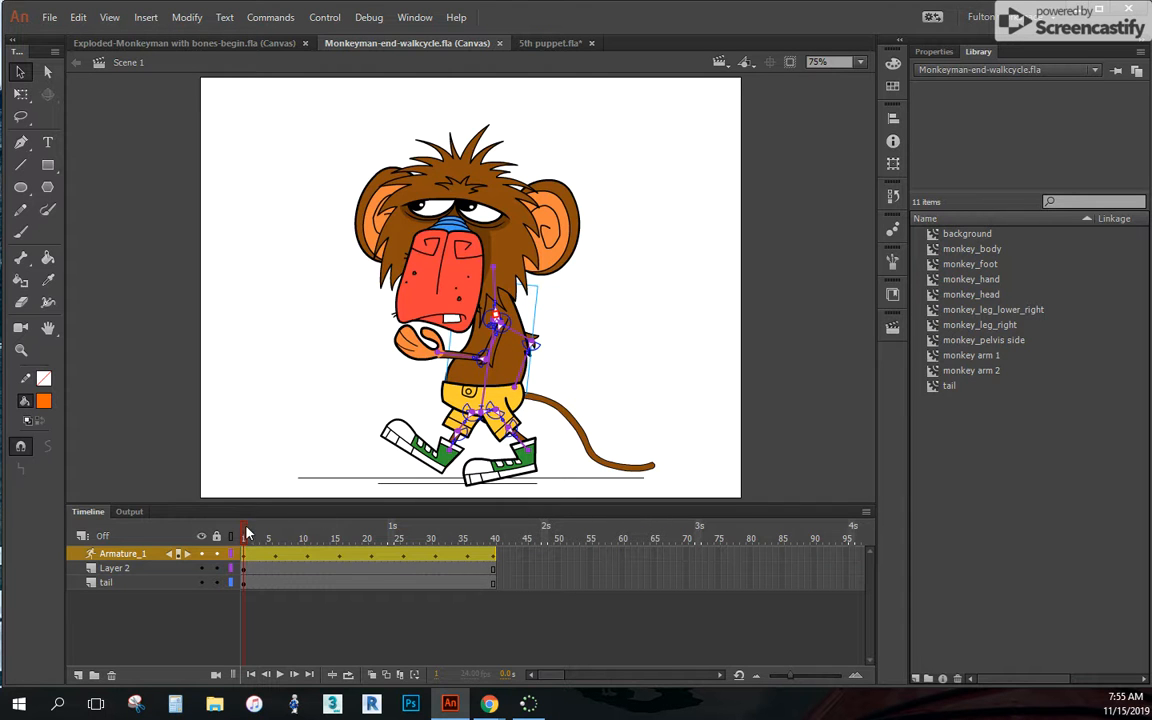
{"action": "left_click_drag", "start_coordinate": [253, 537], "coordinate": [481, 537]}
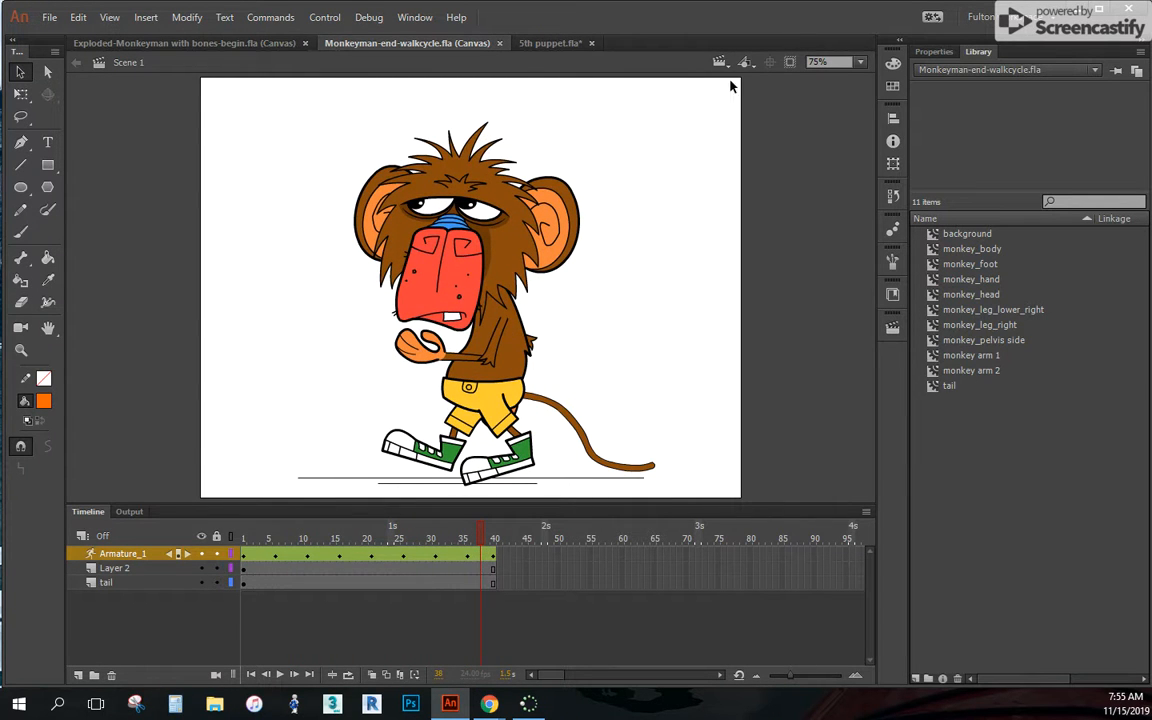
- Compare the exploded monkey's armature with the assembled character in the walk-cycle document
{"action": "left_click", "coordinate": [200, 42]}
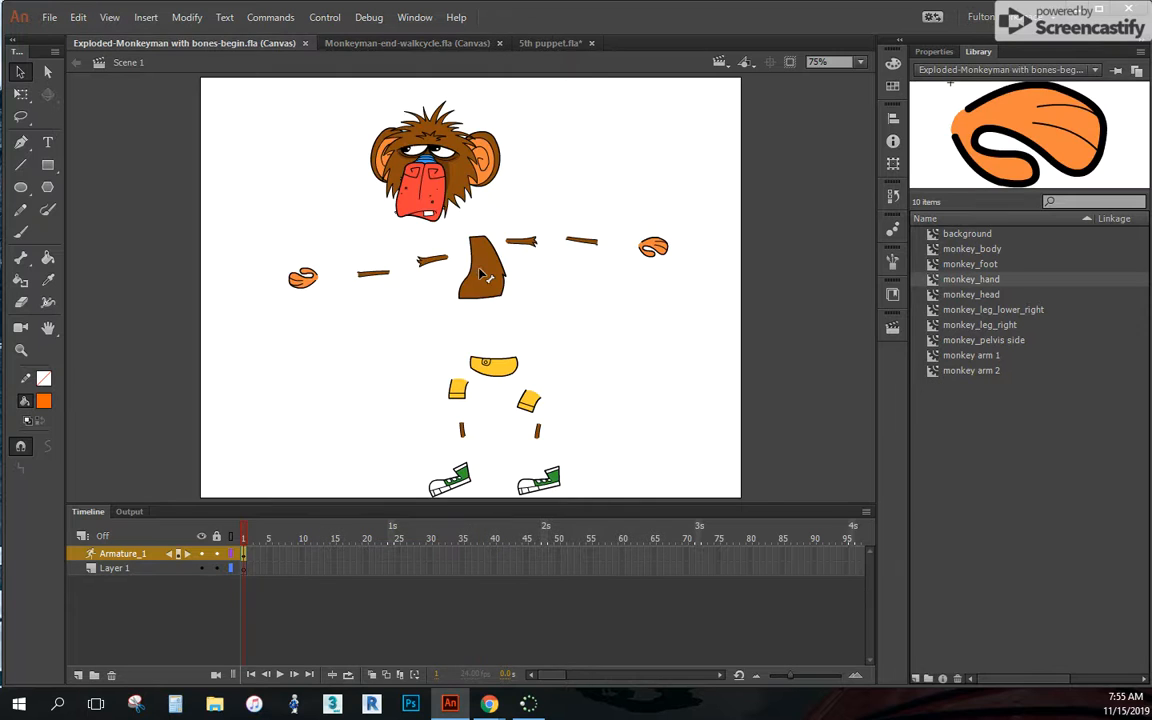
{"action": "left_click", "coordinate": [481, 273]}
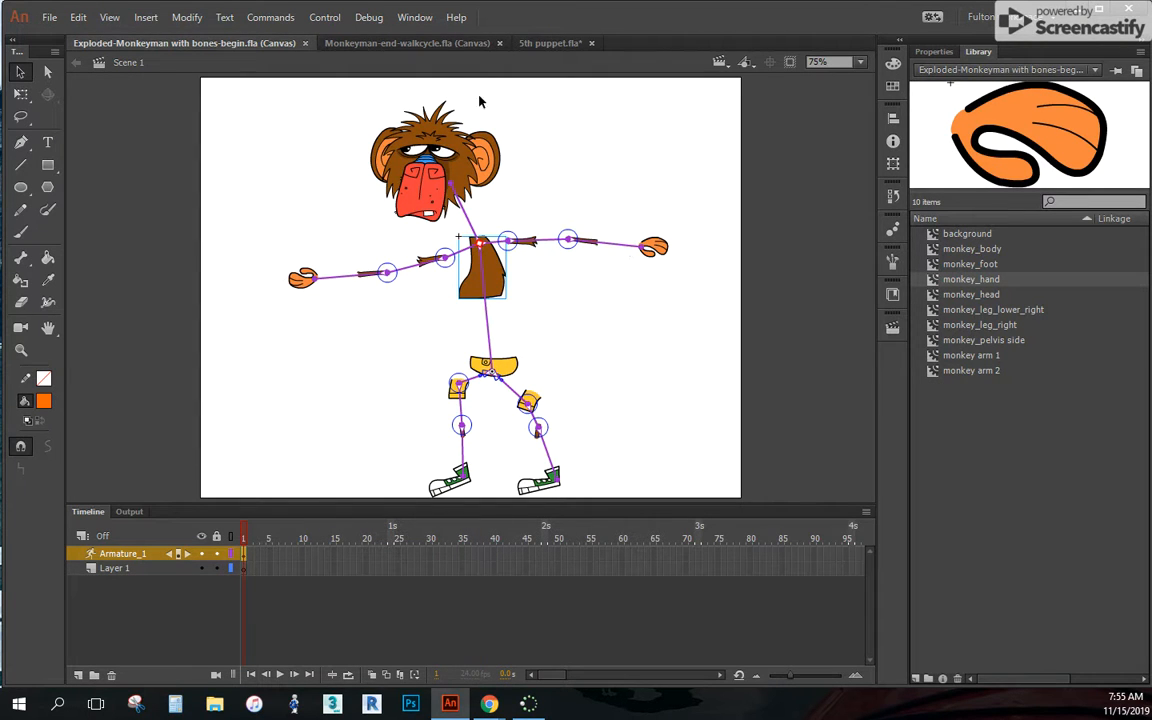
{"action": "left_click", "coordinate": [451, 44]}
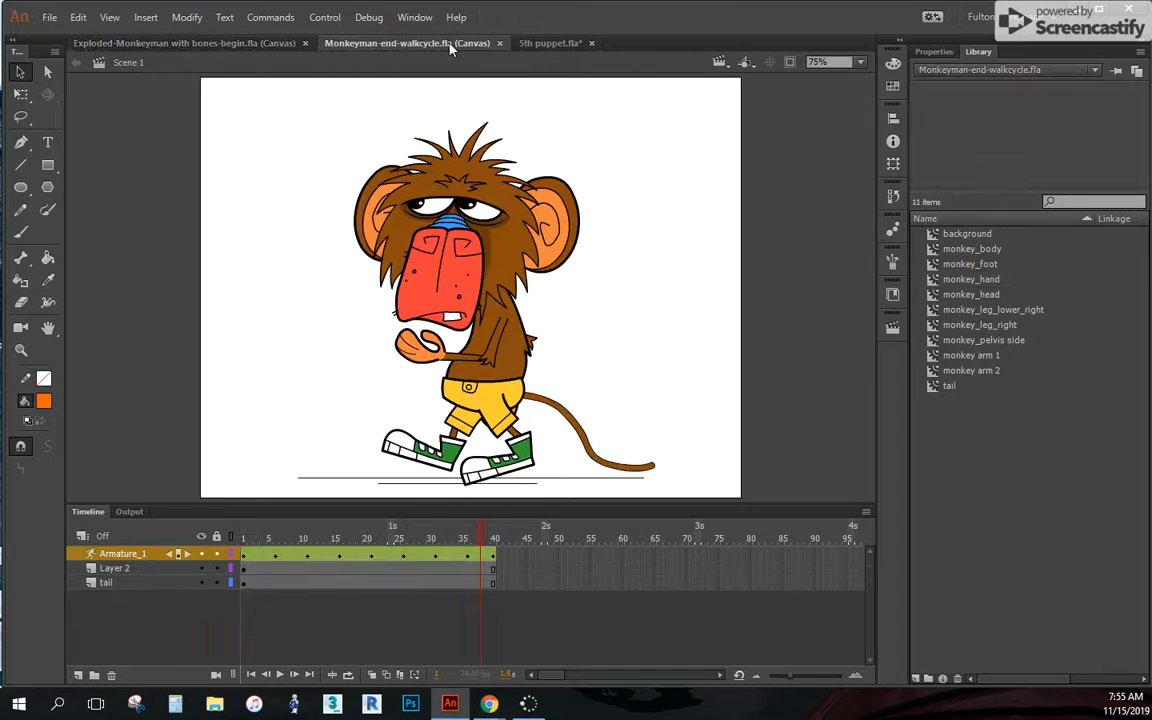
- Return to the 5th puppet document and rotate the stick figure's left-hand arm slightly farther outward
{"action": "left_click", "coordinate": [551, 43]}
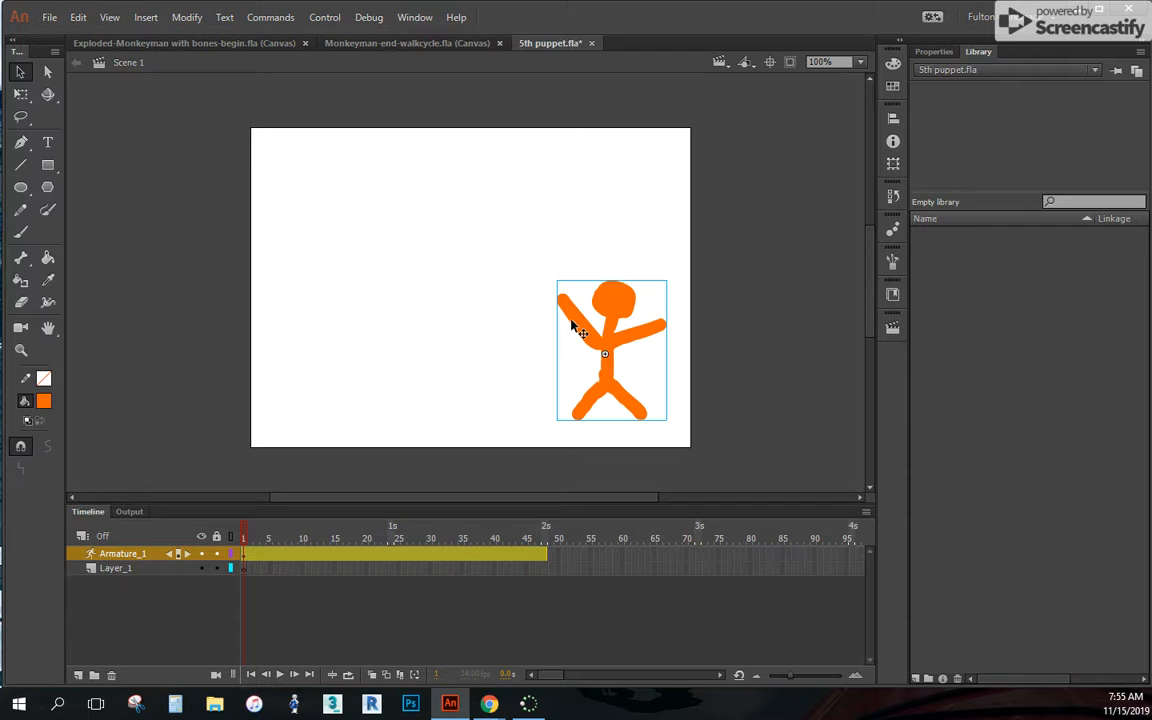
{"action": "left_click", "coordinate": [575, 325]}
{"action": "left_click_drag", "start_coordinate": [566, 334], "coordinate": [558, 308]}
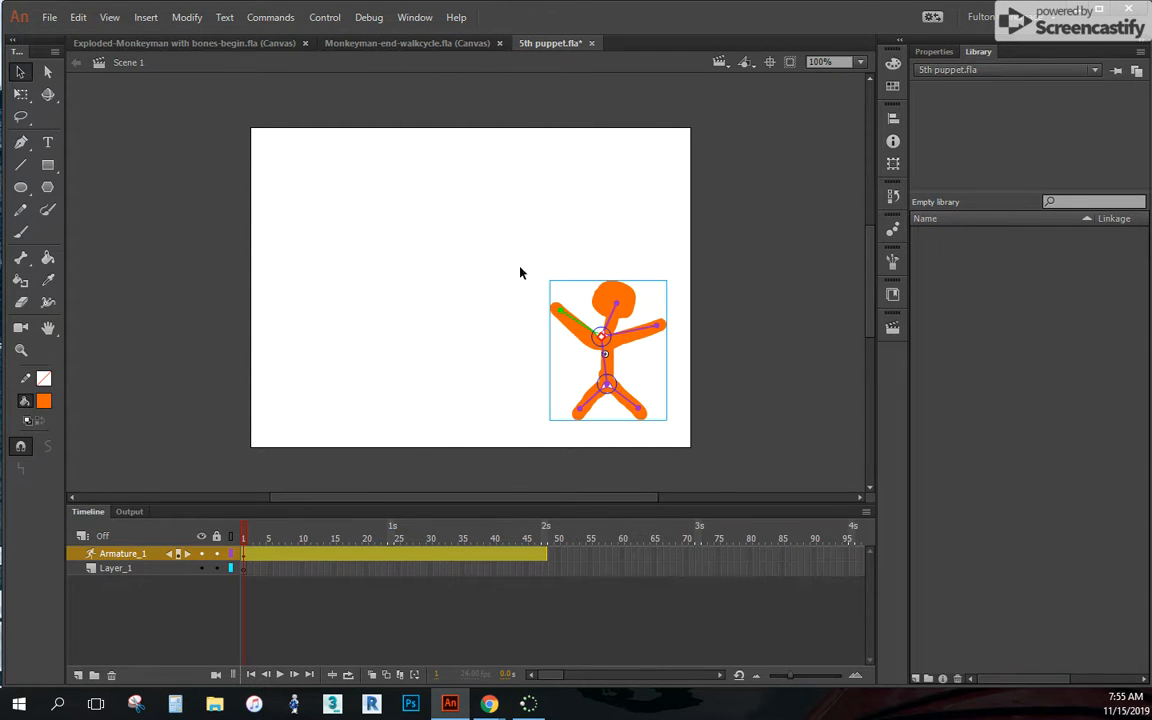
- Draw a small orange circle on Layer_1 with the Oval tool, in the upper-left area of the stage
{"action": "left_click", "coordinate": [21, 187]}
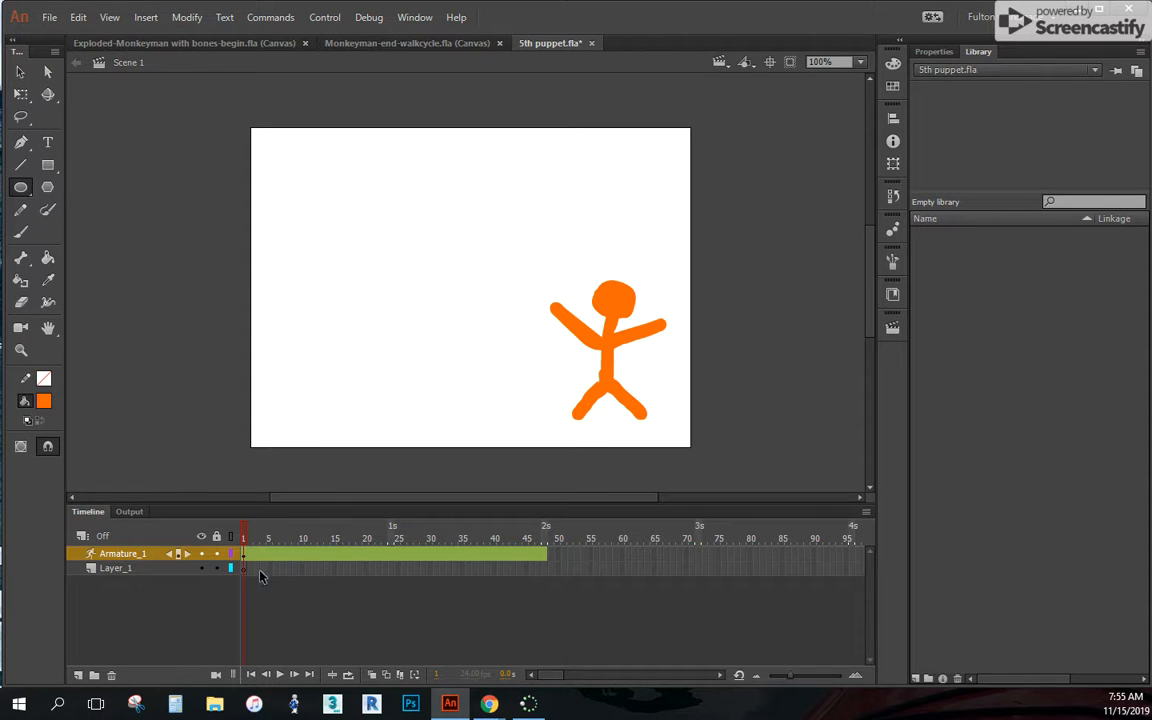
{"action": "left_click", "coordinate": [170, 568]}
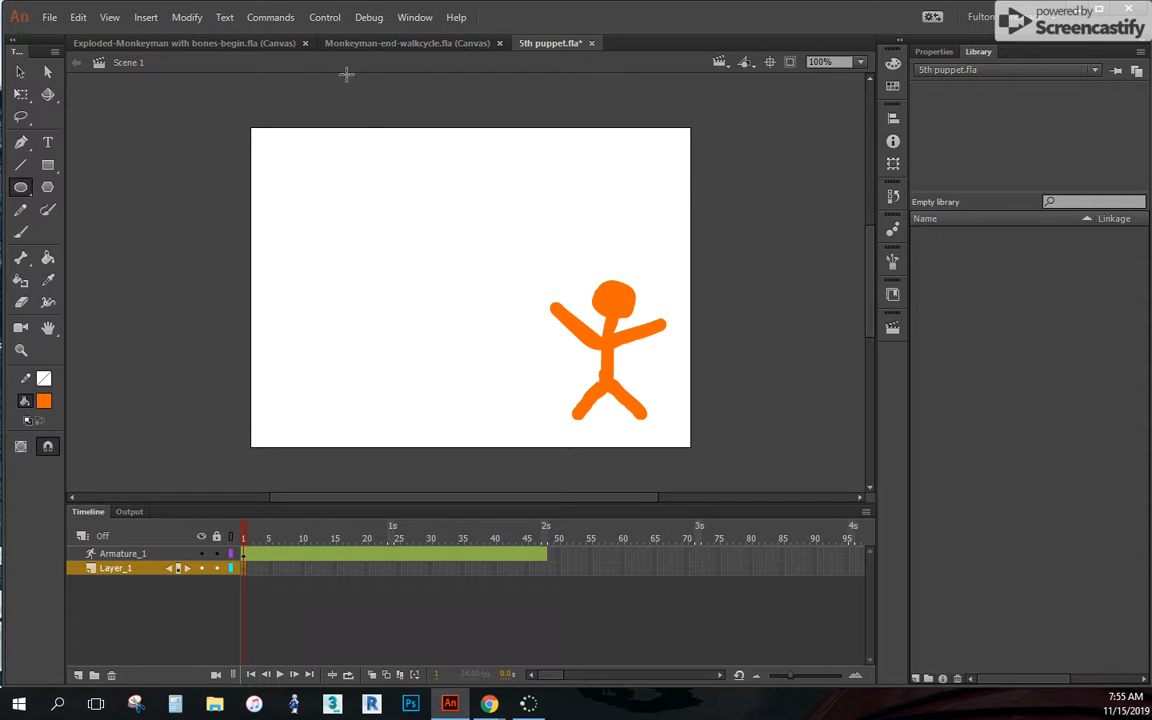
{"action": "left_click_drag", "start_coordinate": [342, 228], "coordinate": [355, 263]}
- Convert the orange circle to a Movie Clip symbol named head
{"action": "right_click", "coordinate": [359, 234]}
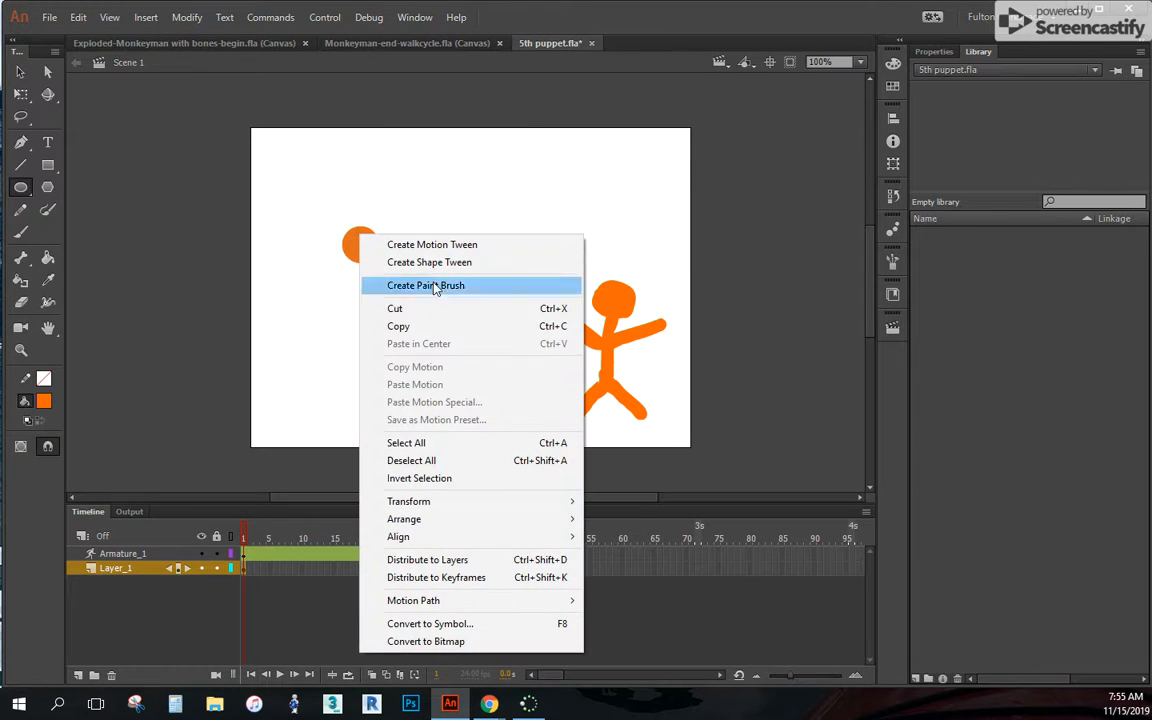
{"action": "left_click", "coordinate": [447, 626]}
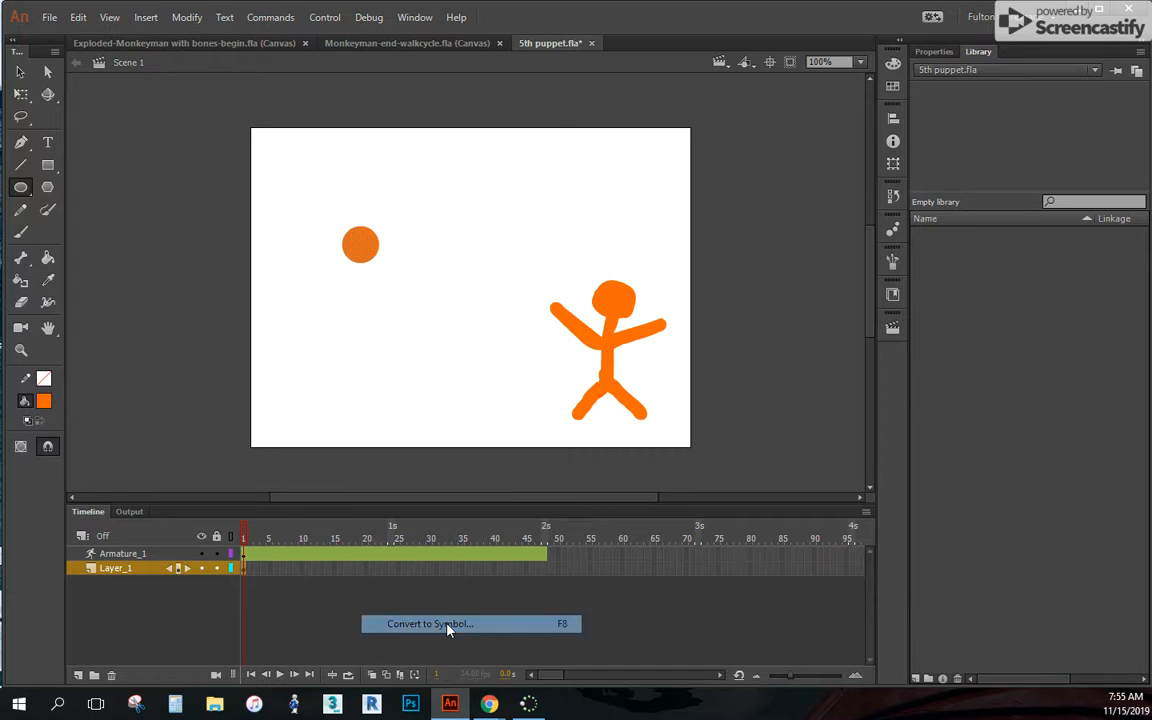
{"action": "type", "text": "head"}
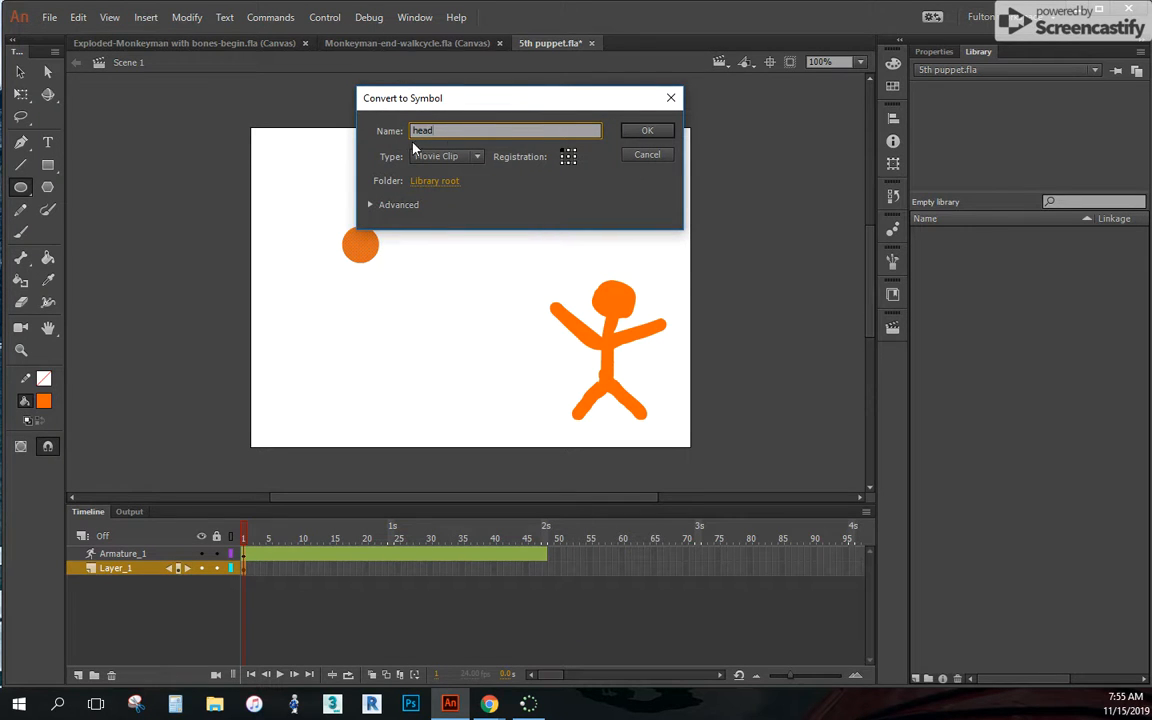
{"action": "left_click", "coordinate": [645, 132]}
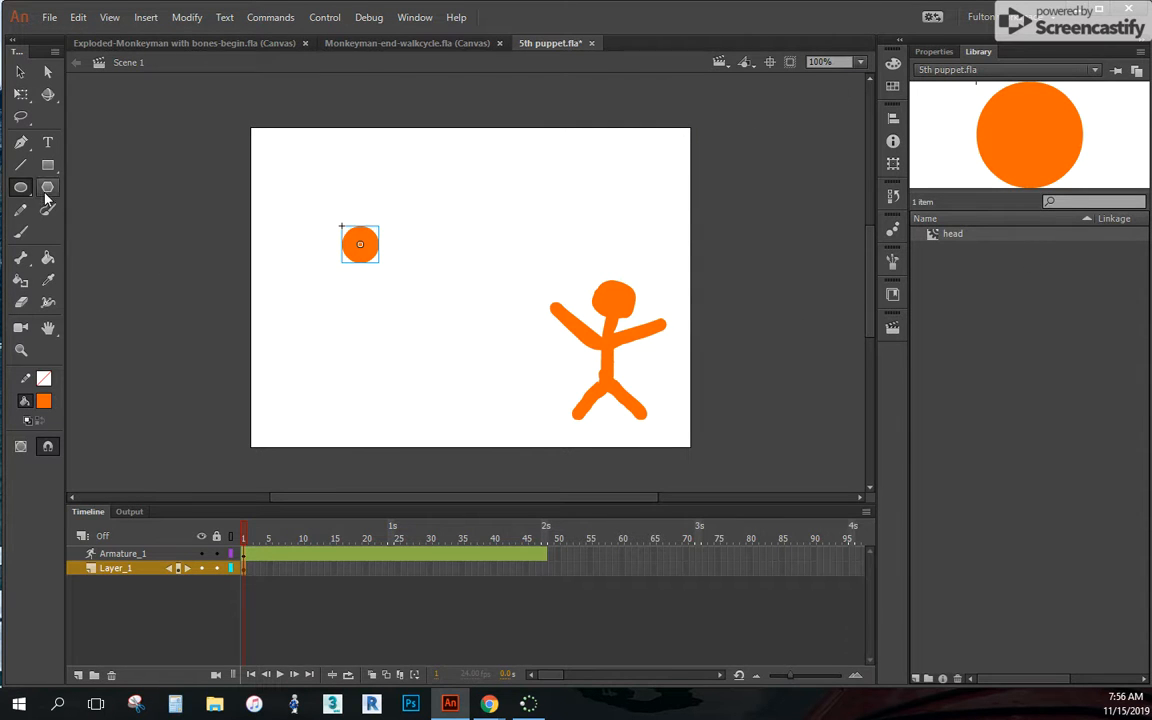
{"action": "left_click", "coordinate": [21, 231]}
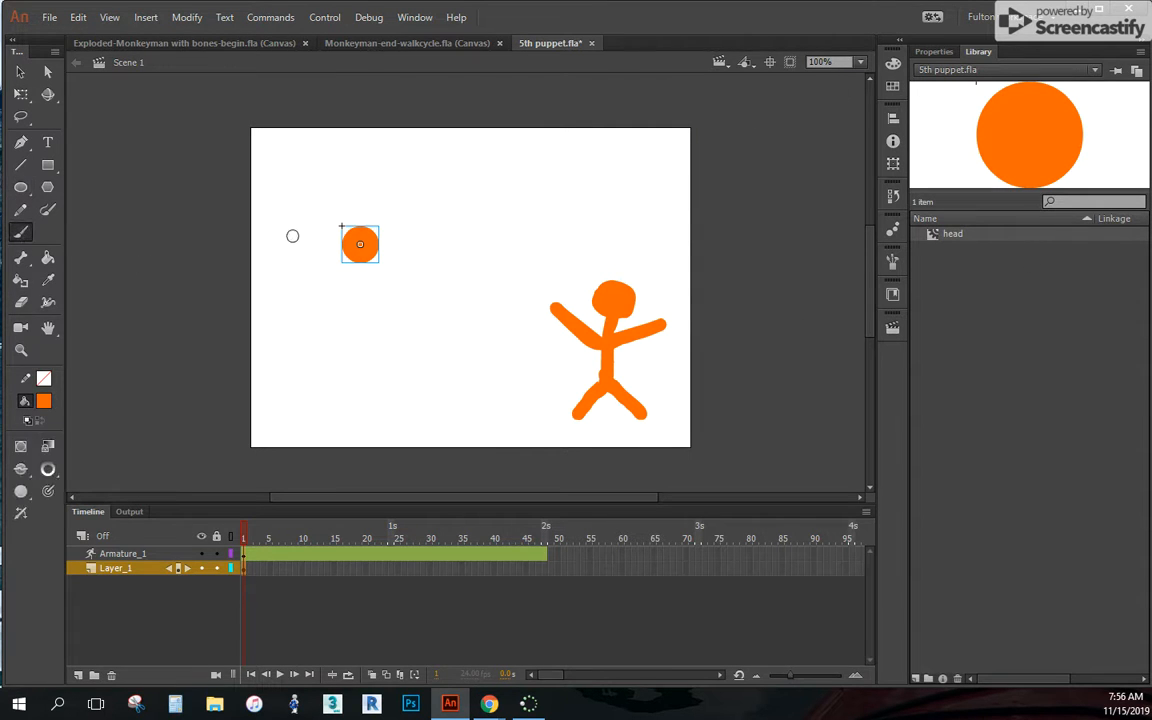
{"action": "left_click_drag", "start_coordinate": [292, 235], "coordinate": [292, 330]}
{"action": "right_click", "coordinate": [288, 291]}
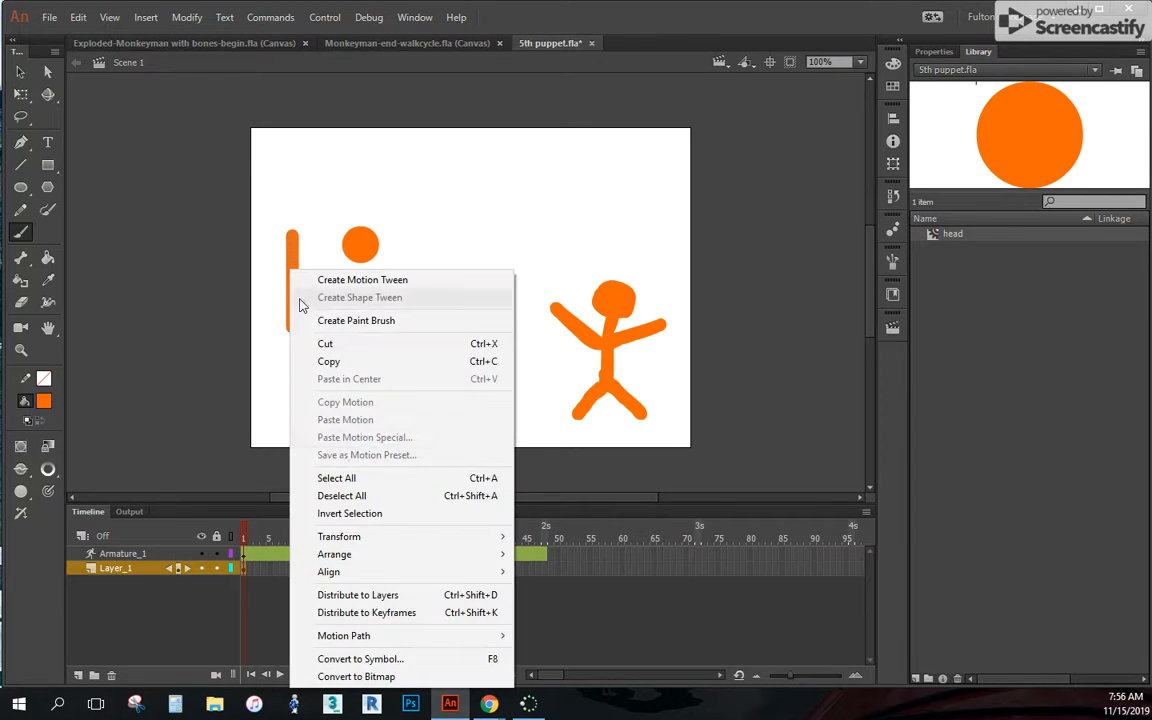
{"action": "left_click", "coordinate": [381, 660]}
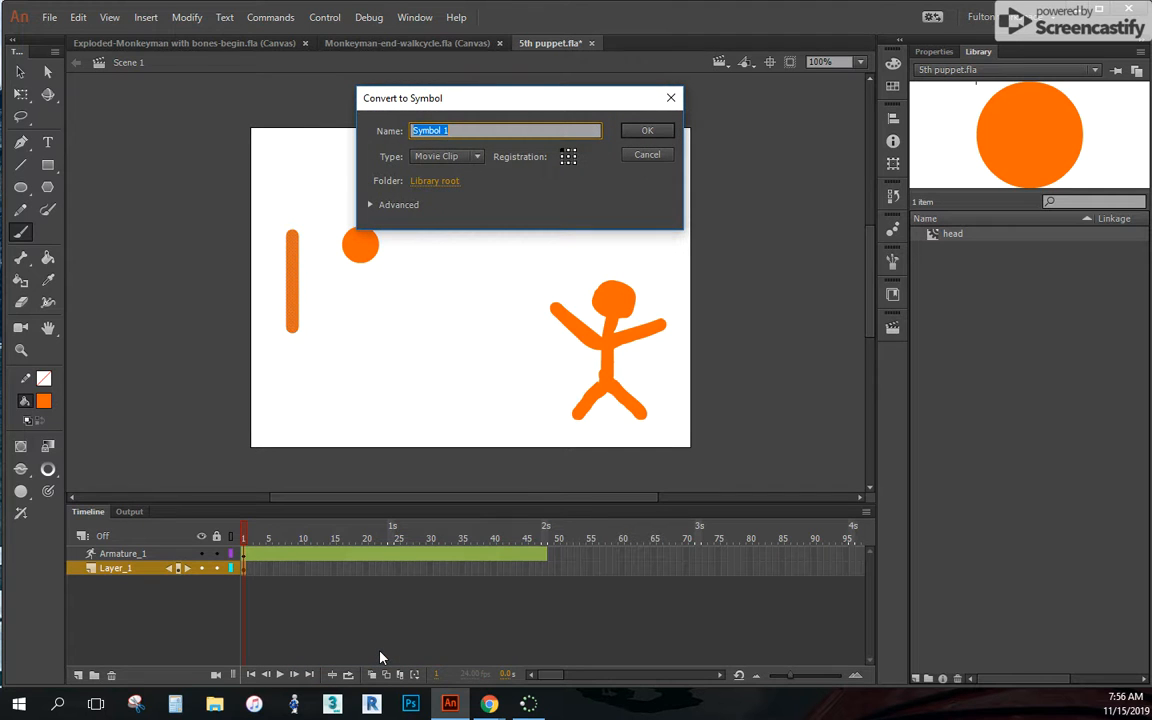
{"action": "left_click", "coordinate": [660, 158]}
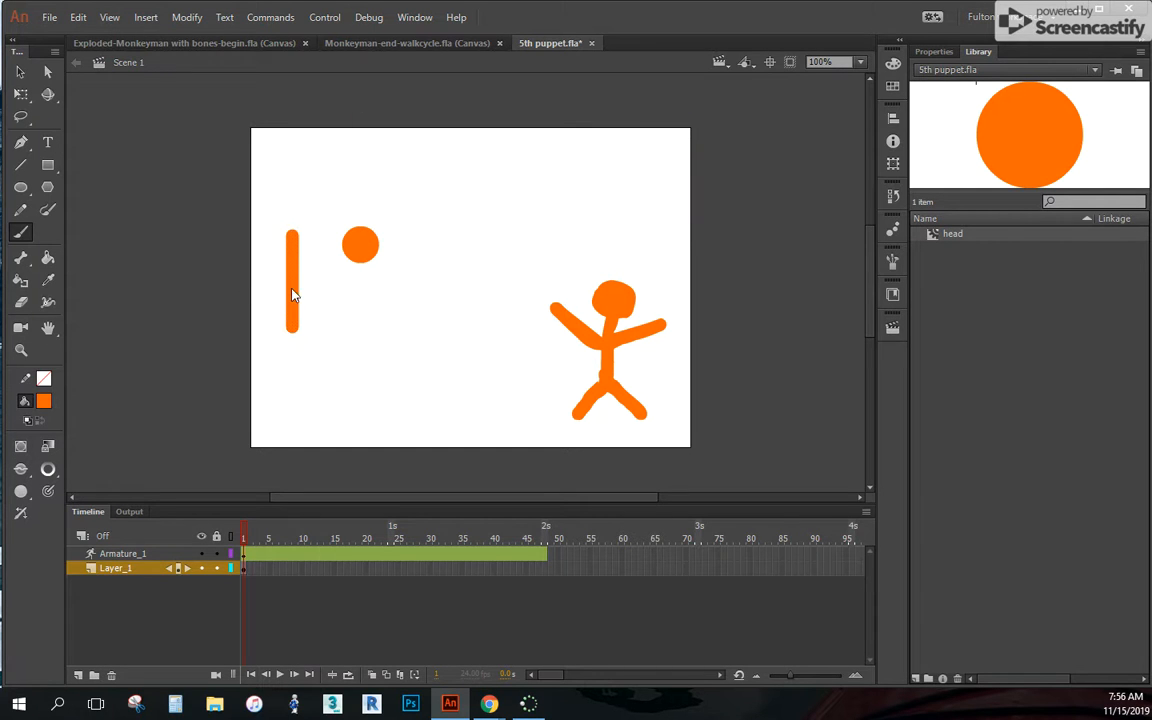
{"action": "key", "text": "ctrl+z"}
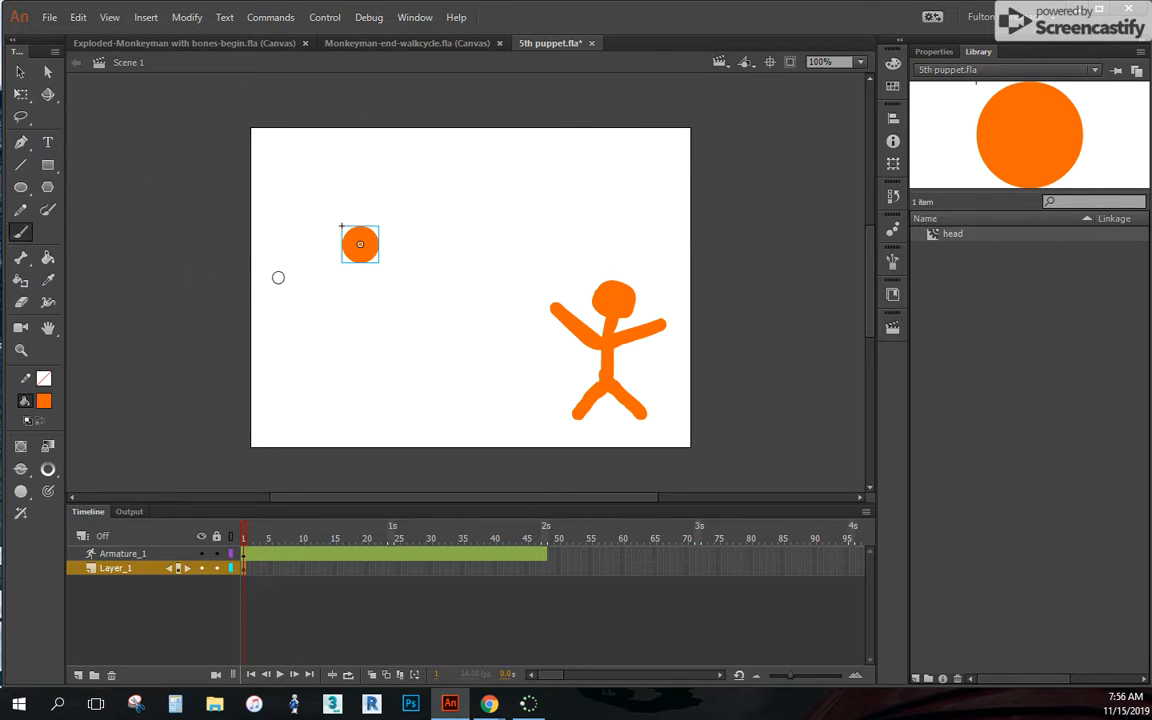
- Paint a filled orange torso shape, wide at the shoulders and tapering downward, below and left of the head circle
{"action": "mouse_move", "coordinate": [268, 272]}
{"action": "left_mouse_down"}
{"action": "mouse_move", "coordinate": [307, 275]}
{"action": "mouse_move", "coordinate": [320, 290]}
{"action": "mouse_move", "coordinate": [311, 362]}
{"action": "mouse_move", "coordinate": [278, 341]}
{"action": "mouse_move", "coordinate": [274, 285]}
{"action": "left_mouse_up"}
{"action": "left_click", "coordinate": [287, 289]}
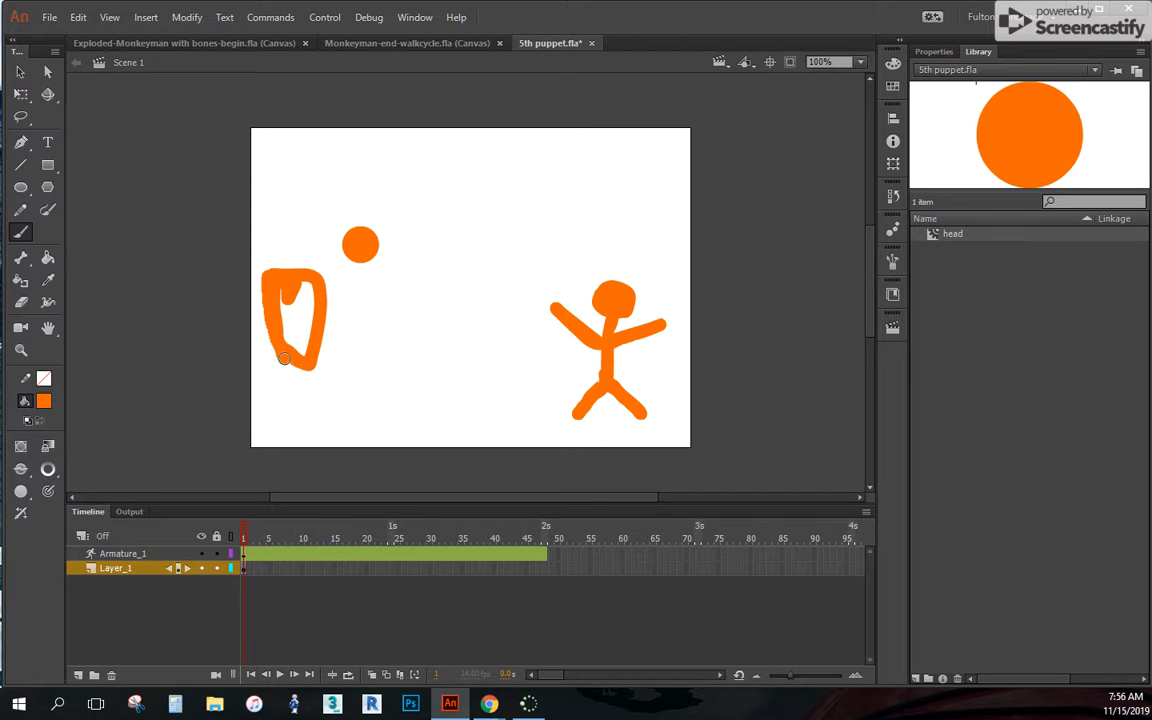
{"action": "mouse_move", "coordinate": [308, 347]}
{"action": "left_mouse_down"}
{"action": "mouse_move", "coordinate": [311, 297]}
{"action": "mouse_move", "coordinate": [286, 291]}
{"action": "mouse_move", "coordinate": [288, 343]}
{"action": "mouse_move", "coordinate": [299, 292]}
{"action": "mouse_move", "coordinate": [302, 333]}
{"action": "left_mouse_up"}
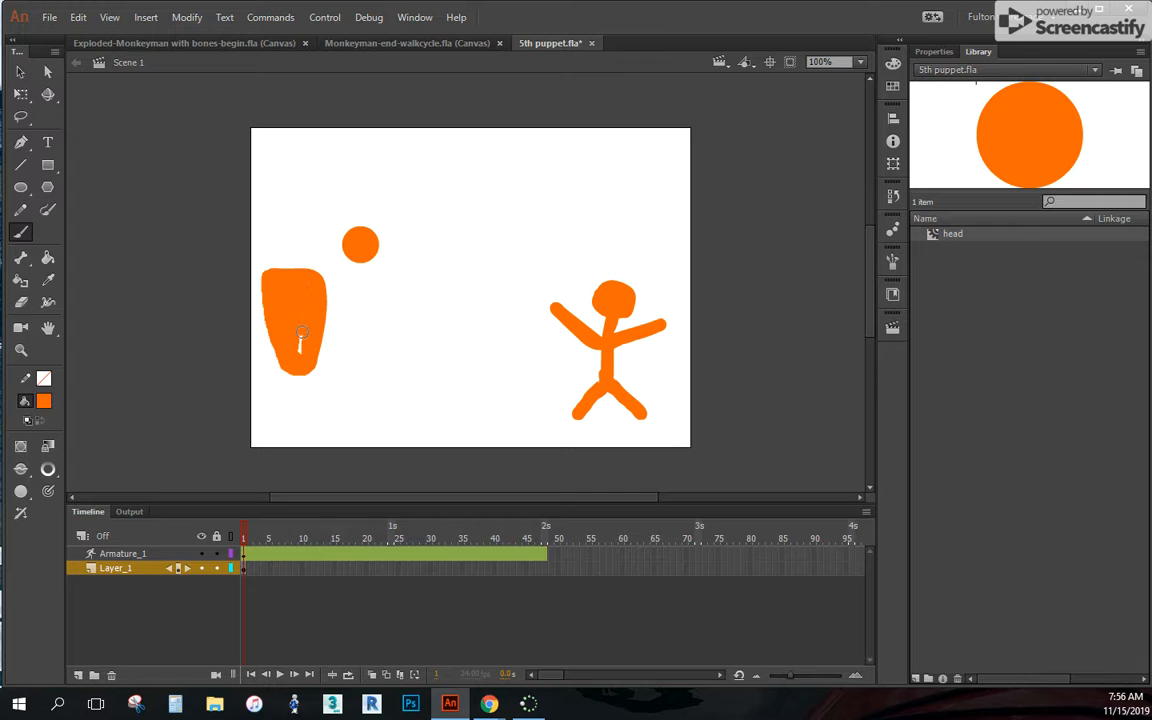
- Convert the painted torso shape to a Movie Clip symbol named torso
{"action": "right_click", "coordinate": [283, 270]}
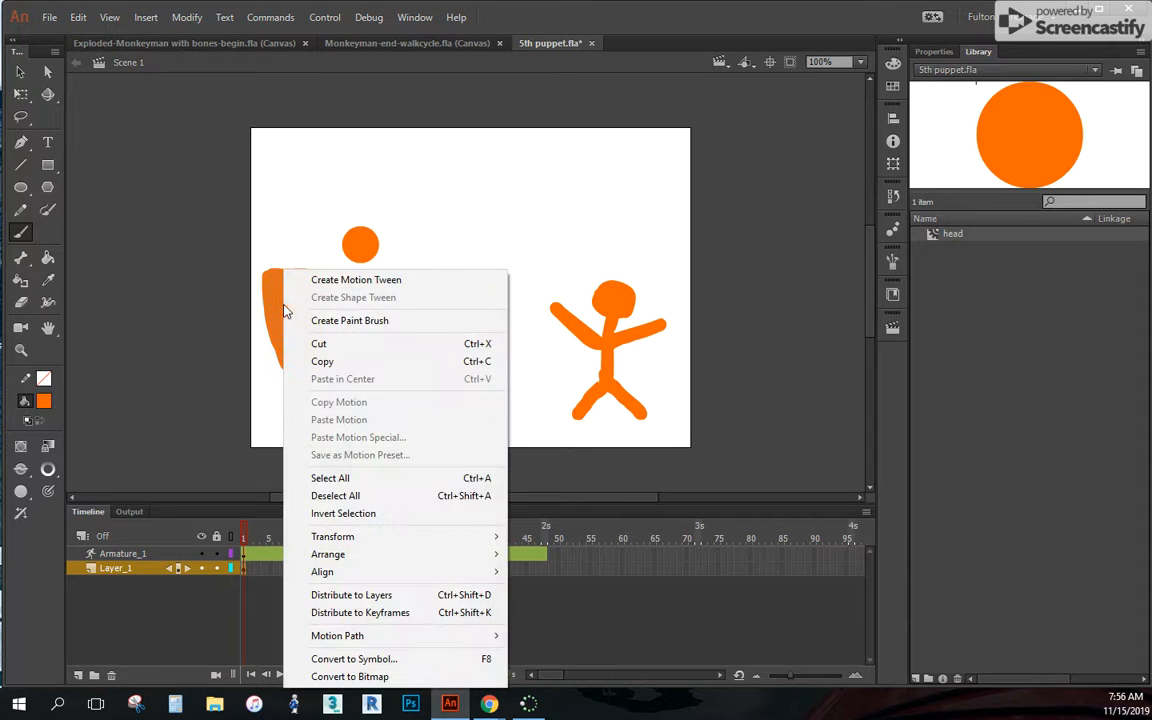
{"action": "left_click", "coordinate": [379, 657]}
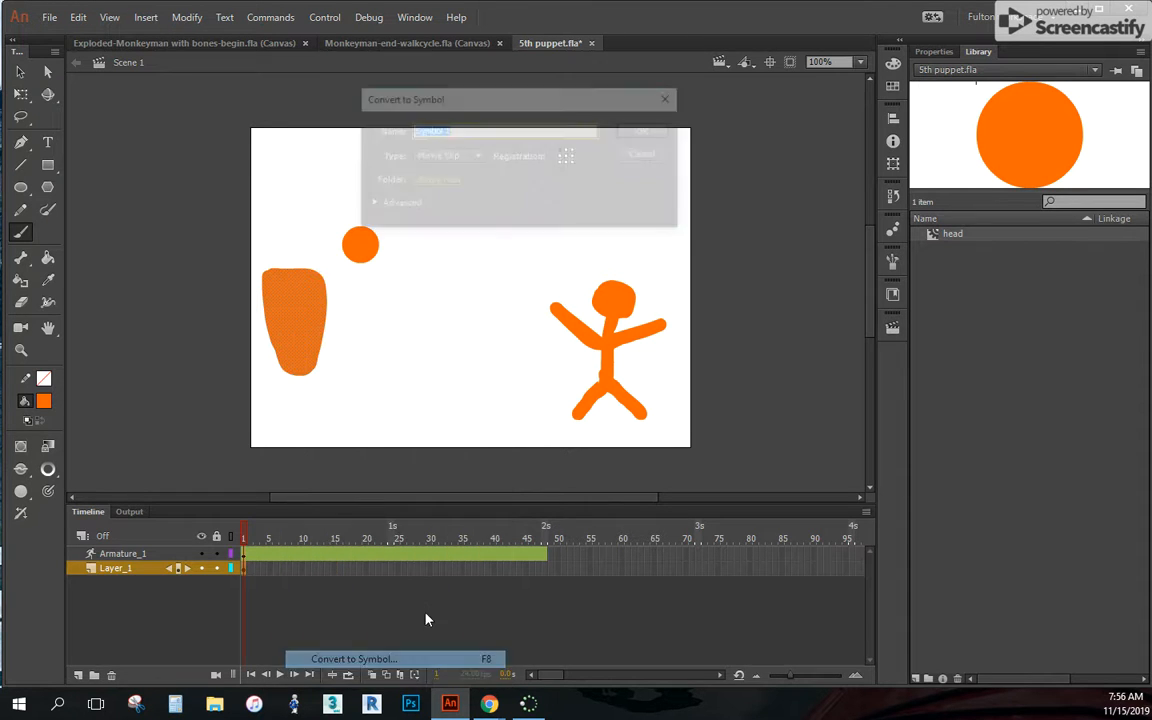
{"action": "type", "text": "torso"}
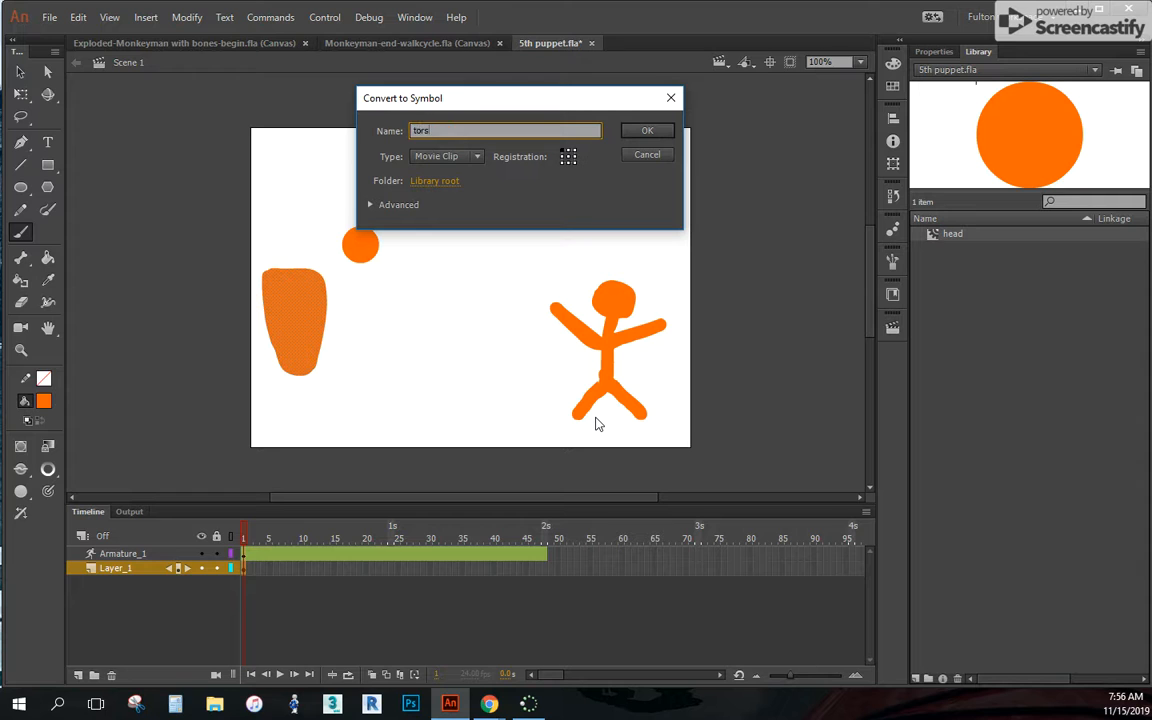
{"action": "left_click", "coordinate": [648, 132]}
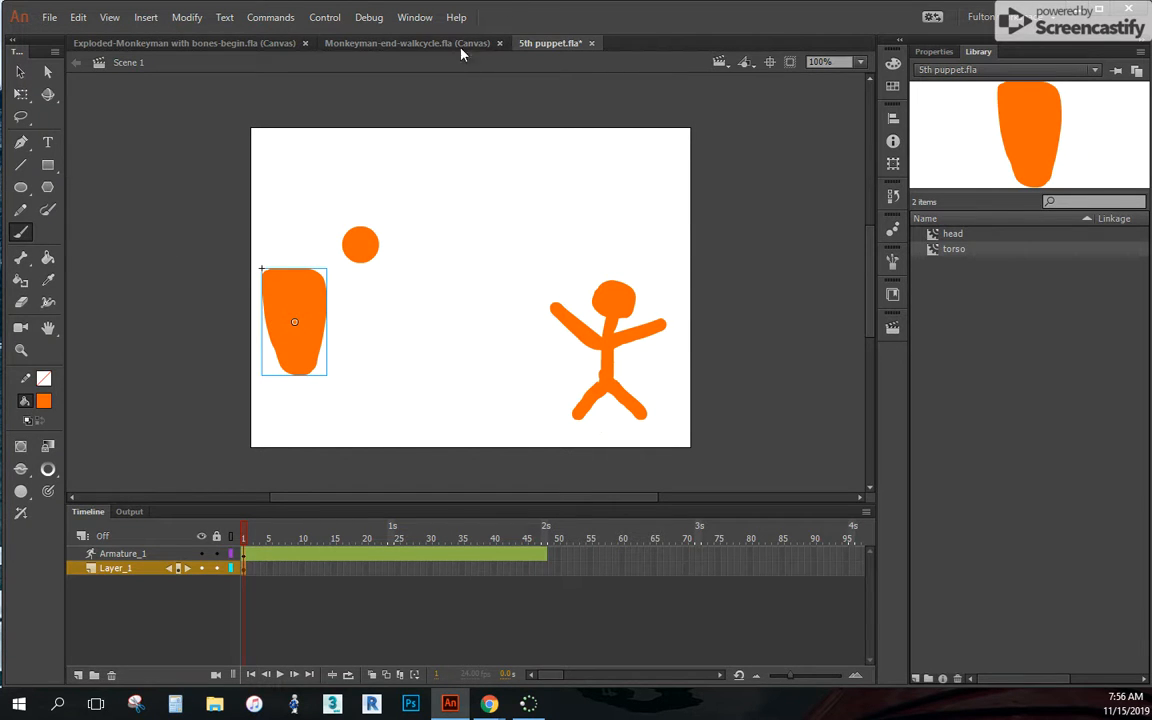
- Using the two monkey documents as reference, paint a small pelvis shape beside the torso in 5th puppet and convert it to a Movie Clip named pelvis
{"action": "left_click", "coordinate": [396, 44]}
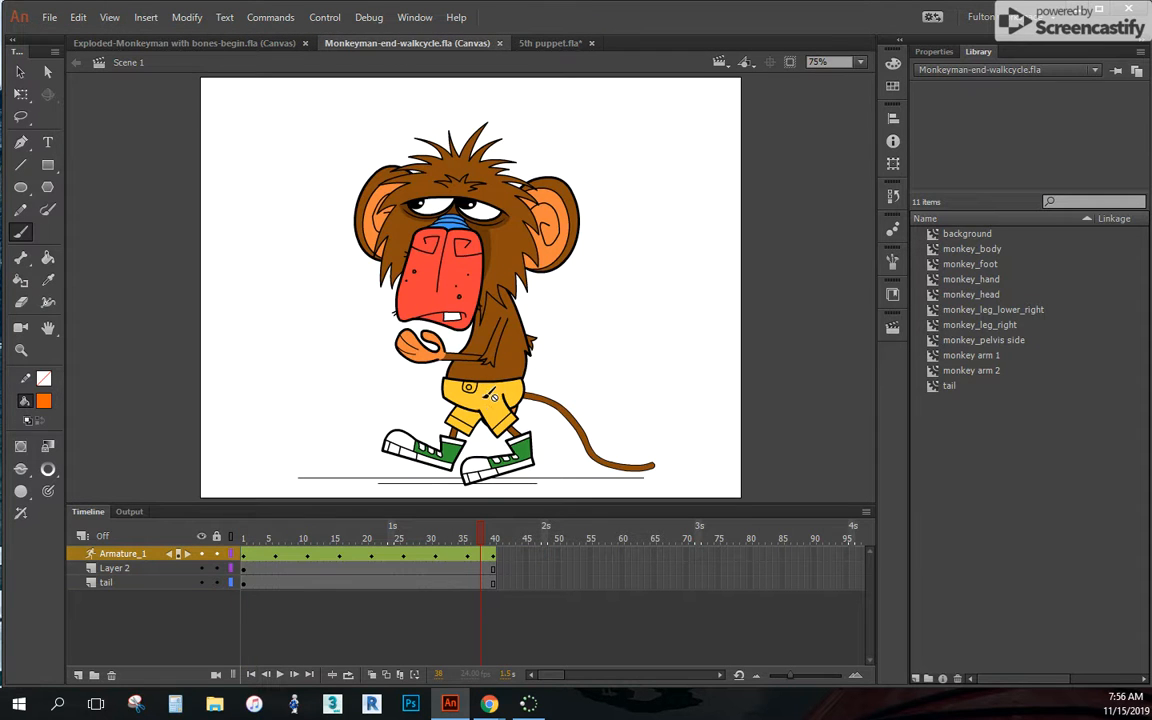
{"action": "left_click", "coordinate": [232, 42]}
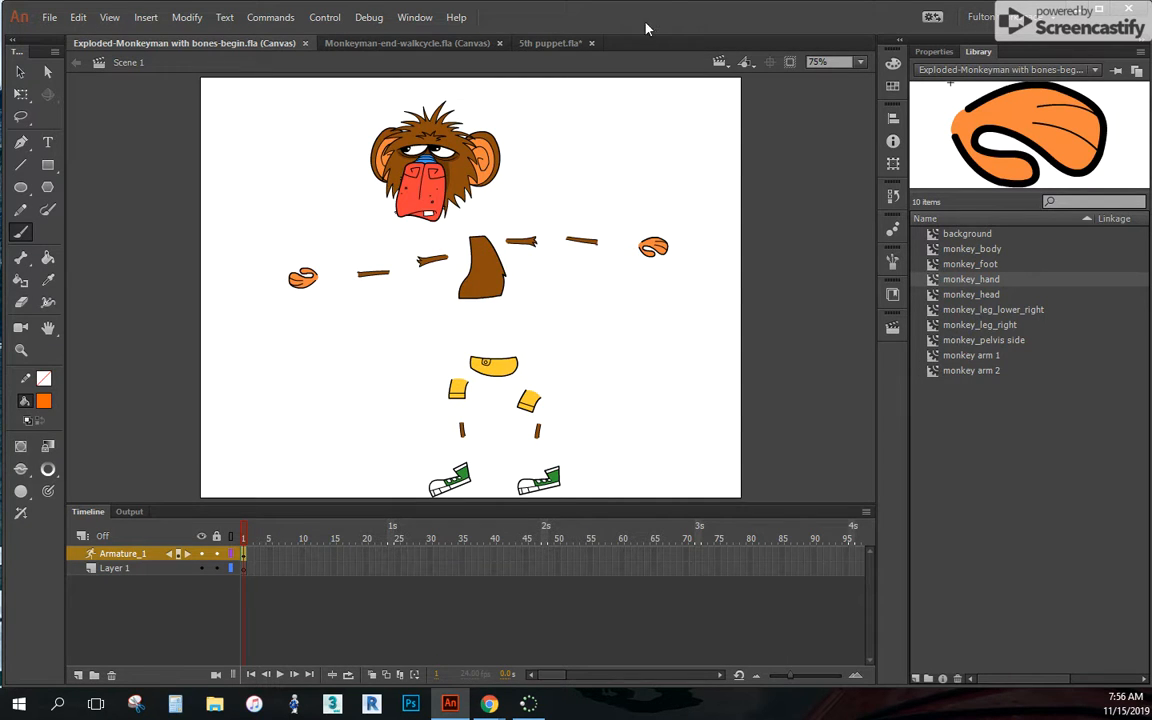
{"action": "left_click", "coordinate": [532, 44]}
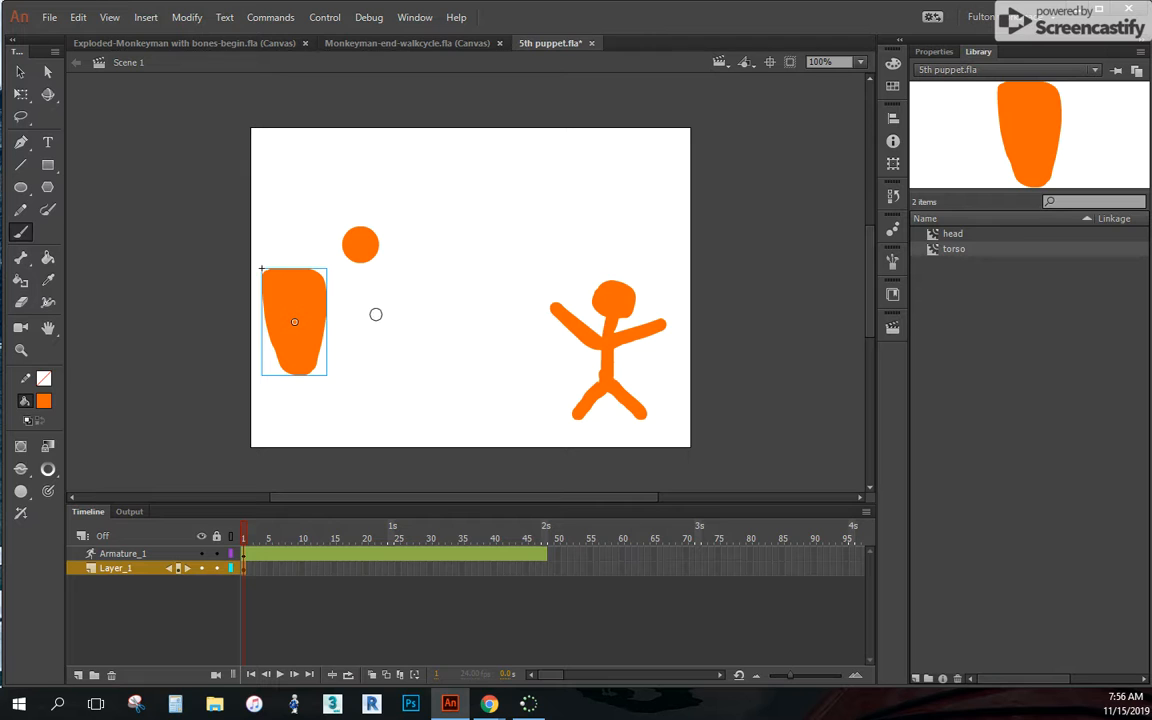
{"action": "mouse_move", "coordinate": [351, 318]}
{"action": "left_mouse_down"}
{"action": "mouse_move", "coordinate": [378, 320]}
{"action": "mouse_move", "coordinate": [374, 341]}
{"action": "mouse_move", "coordinate": [350, 337]}
{"action": "mouse_move", "coordinate": [342, 318]}
{"action": "left_mouse_up"}
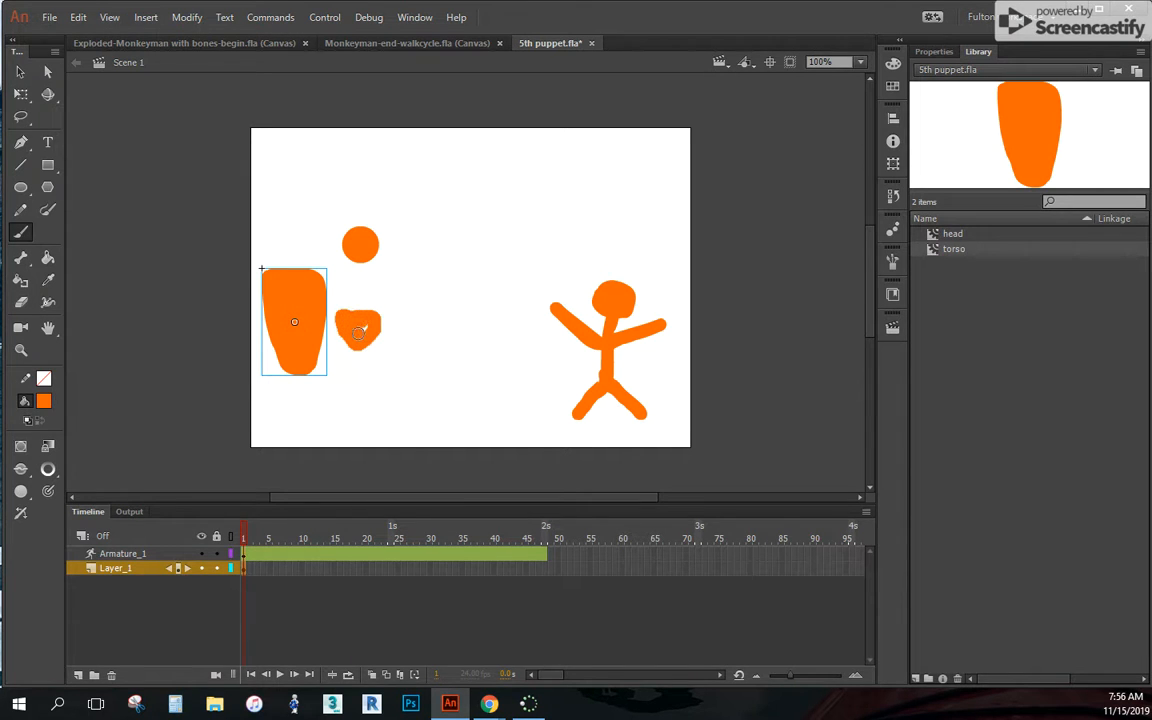
{"action": "right_click", "coordinate": [366, 270]}
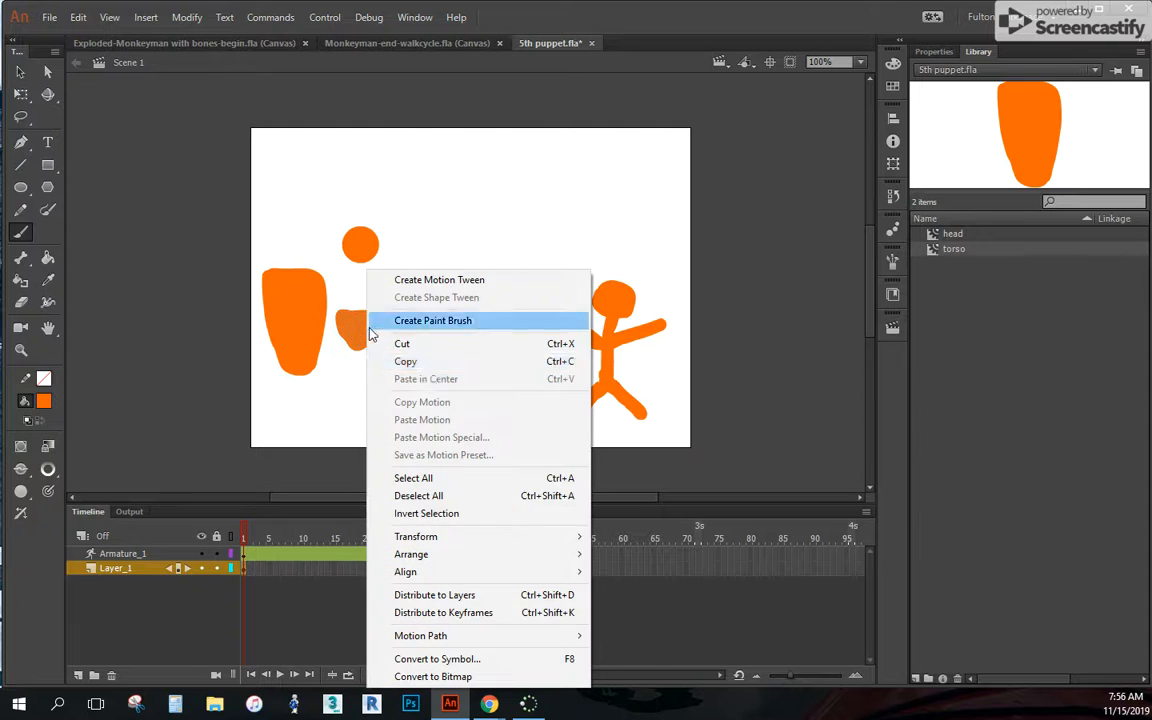
{"action": "left_click", "coordinate": [458, 661]}
{"action": "type", "text": "pelvis"}
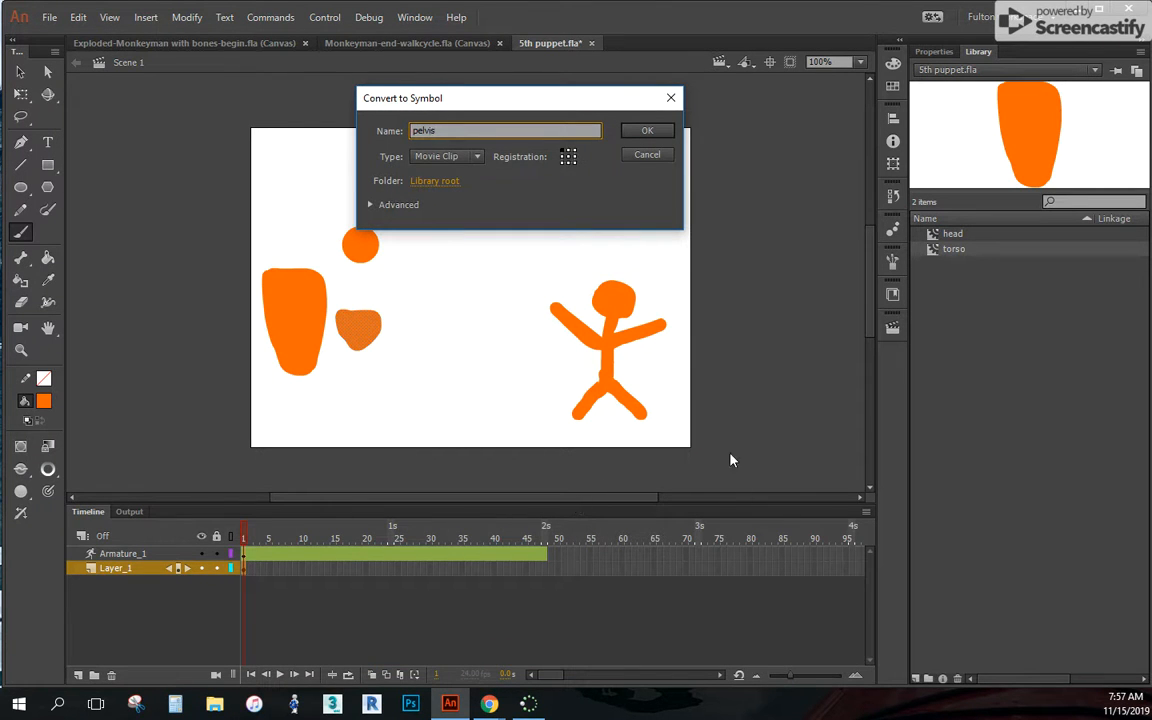
{"action": "left_click", "coordinate": [650, 130]}
- Paint a long vertical limb to the right of the head and convert it to a Movie Clip symbol named upper limb
{"action": "left_click_drag", "start_coordinate": [441, 198], "coordinate": [441, 280]}
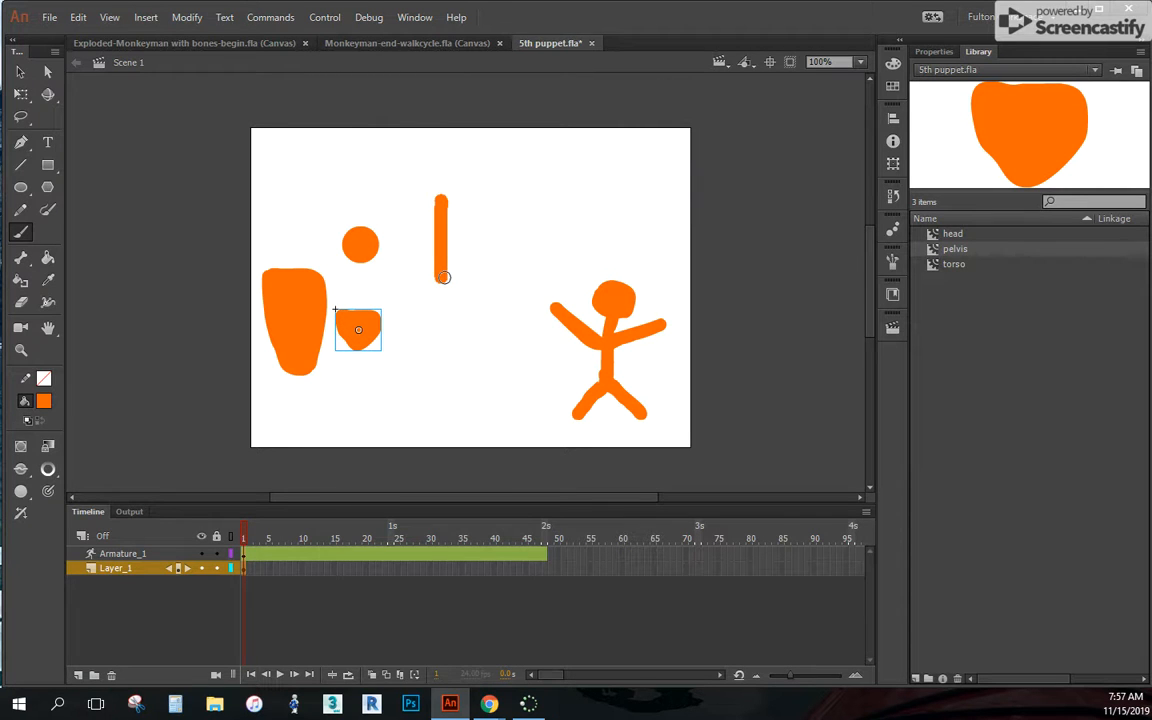
{"action": "right_click", "coordinate": [440, 216]}
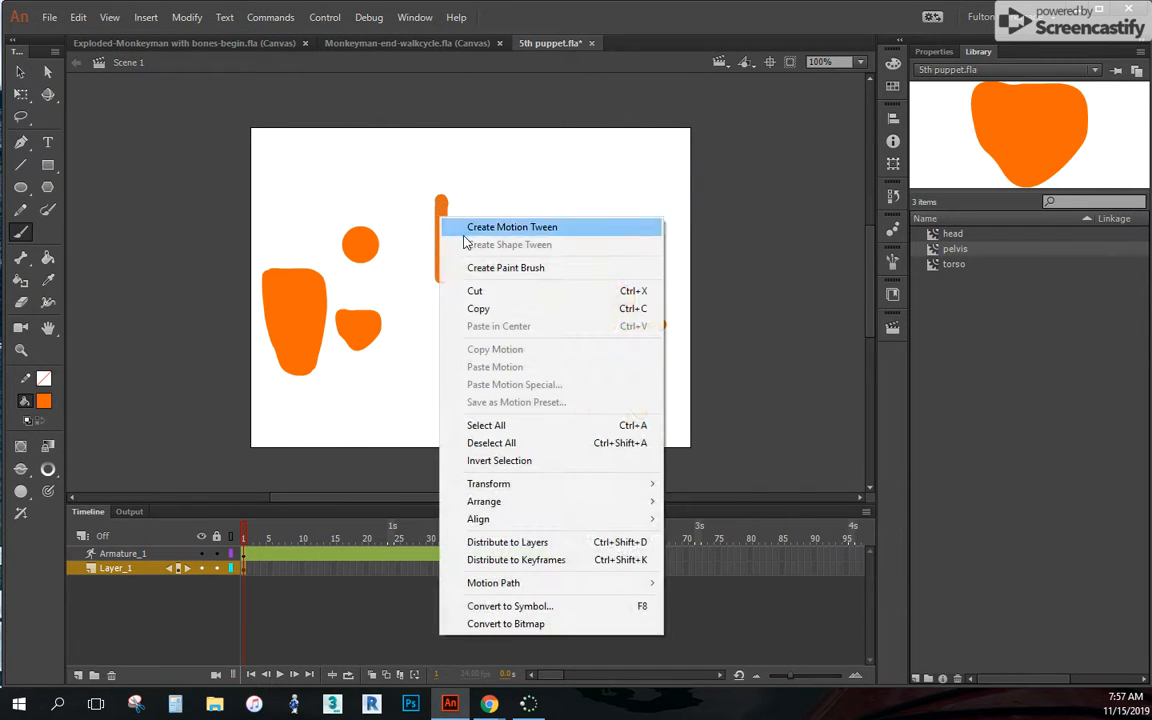
{"action": "left_click", "coordinate": [510, 607]}
{"action": "type", "text": "u"}
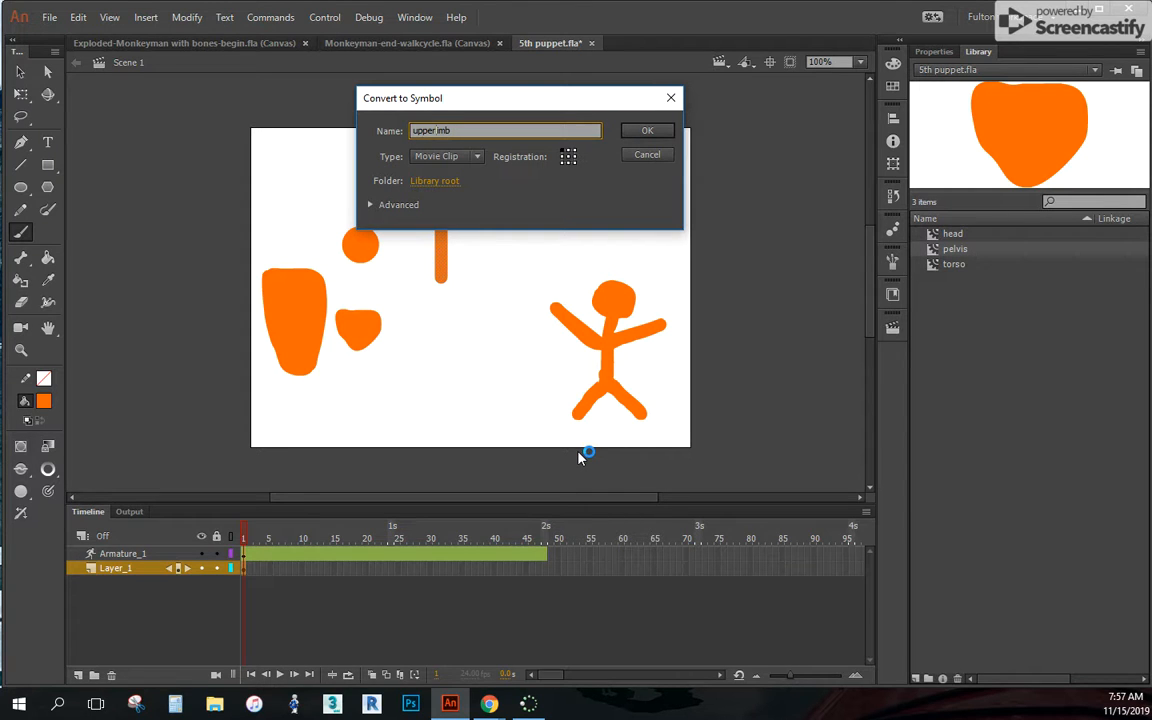
{"action": "type", "text": "pper l"}
{"action": "left_click", "coordinate": [648, 131]}
- Paint a shorter vertical limb below the upper limb and convert it to a Movie Clip symbol named lower limb
{"action": "left_click_drag", "start_coordinate": [445, 332], "coordinate": [440, 383]}
{"action": "right_click", "coordinate": [451, 357]}
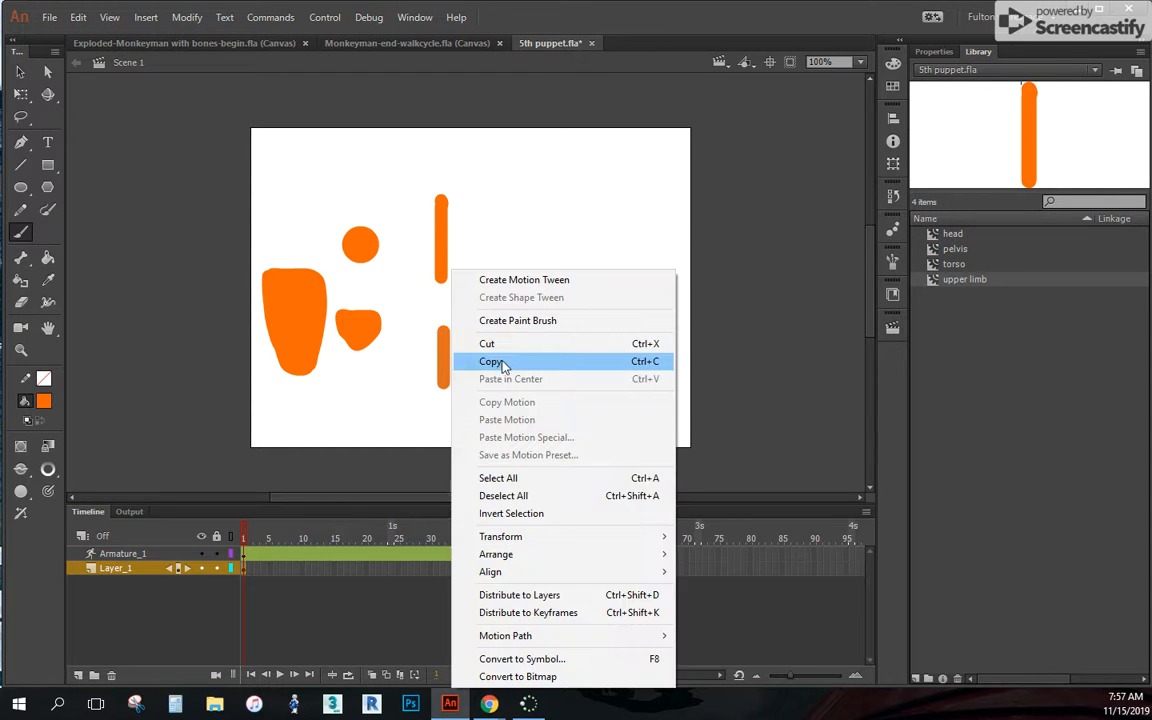
{"action": "left_click", "coordinate": [562, 658]}
{"action": "type", "text": "lower li"}
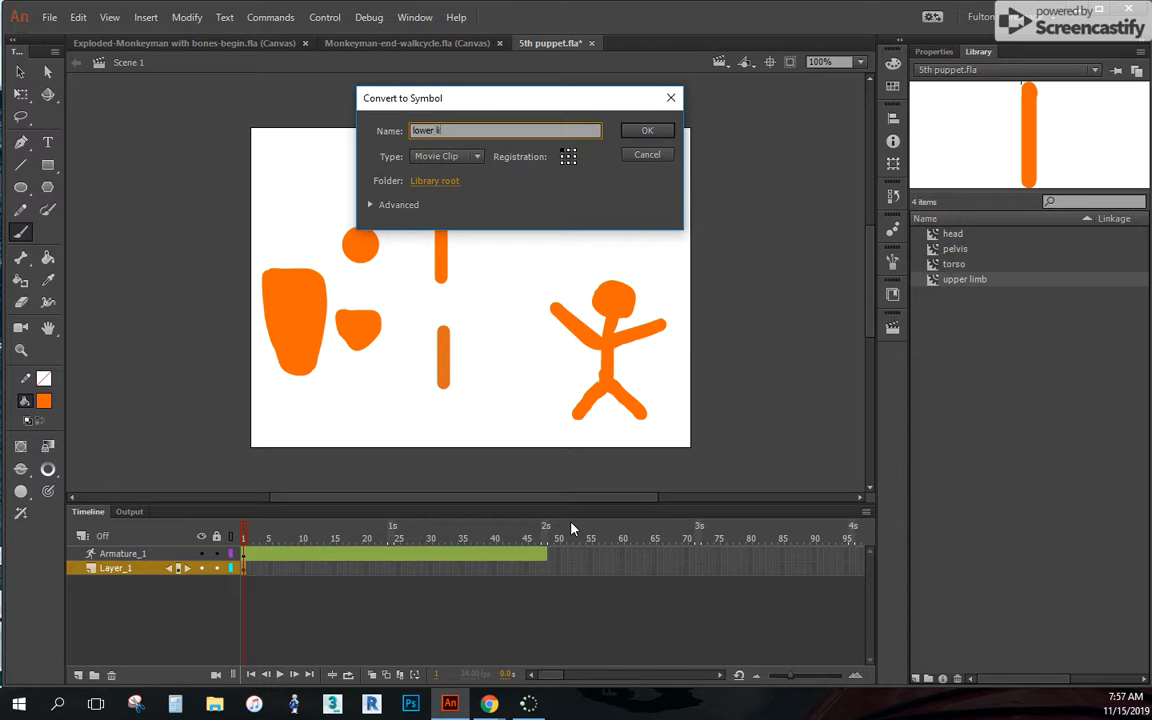
{"action": "type", "text": "mb"}
{"action": "left_click", "coordinate": [648, 131]}
- Paint a small hand with a pointing thumb beside the upper limb and convert it to a Movie Clip symbol named hand
{"action": "left_click", "coordinate": [475, 261]}
{"action": "left_click_drag", "start_coordinate": [473, 271], "coordinate": [485, 265]}
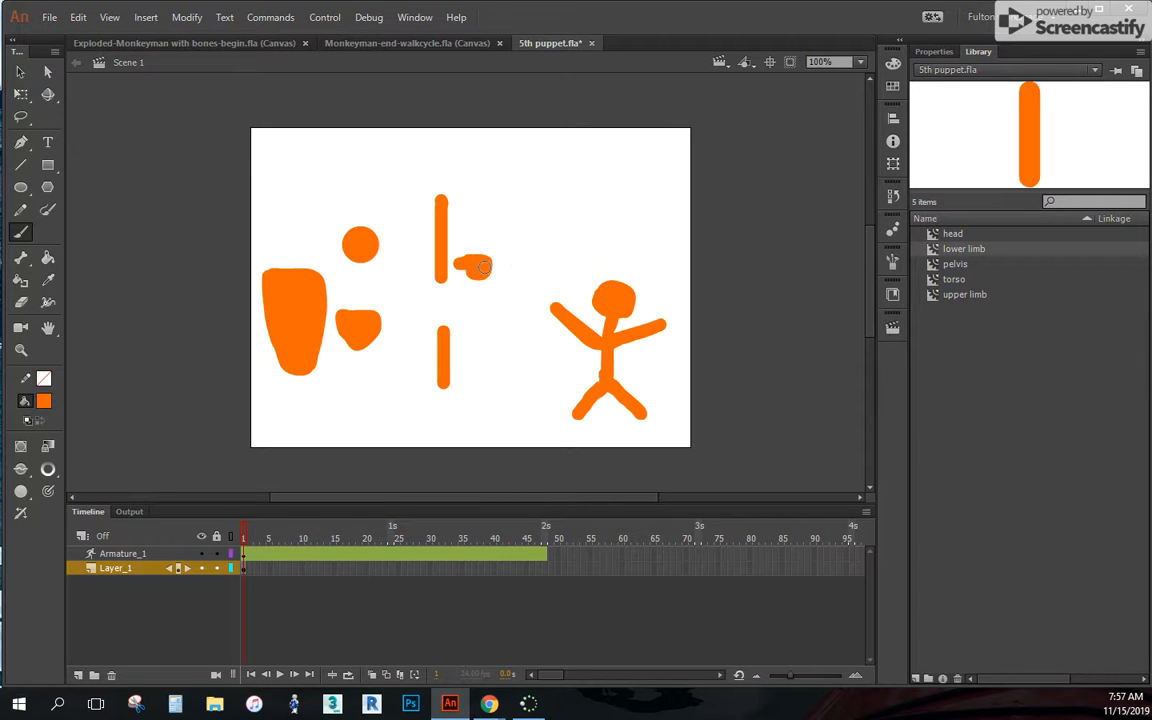
{"action": "right_click", "coordinate": [481, 267]}
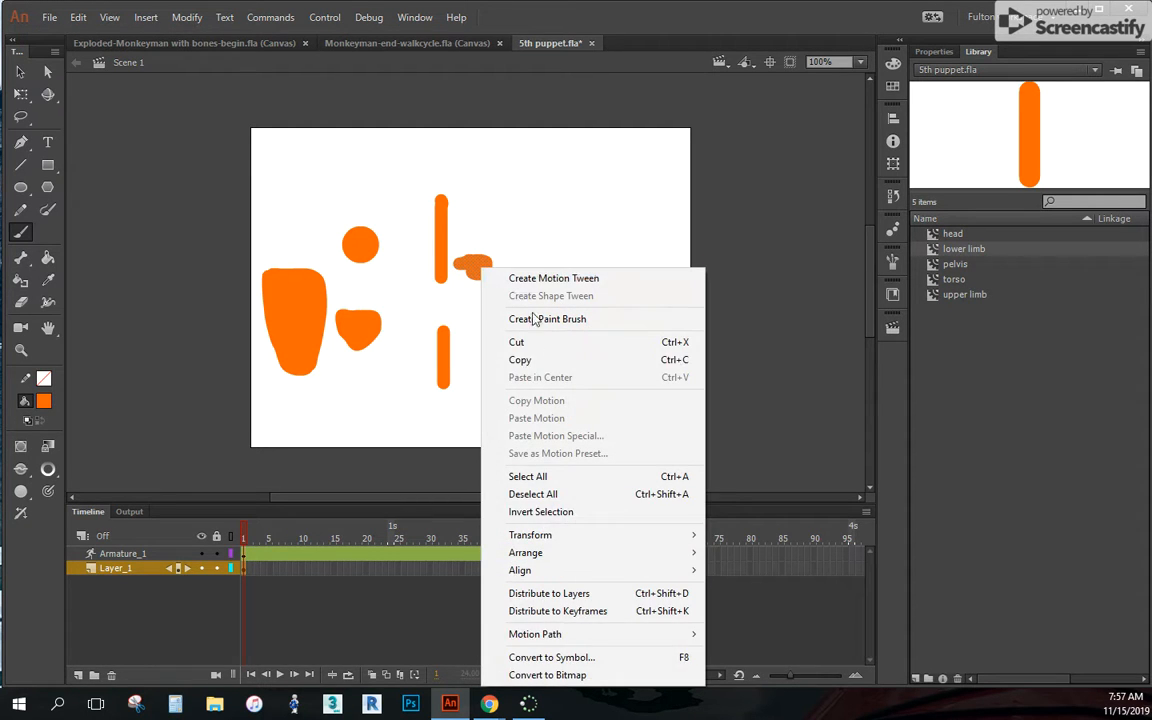
{"action": "left_click", "coordinate": [586, 660]}
{"action": "type", "text": "hand"}
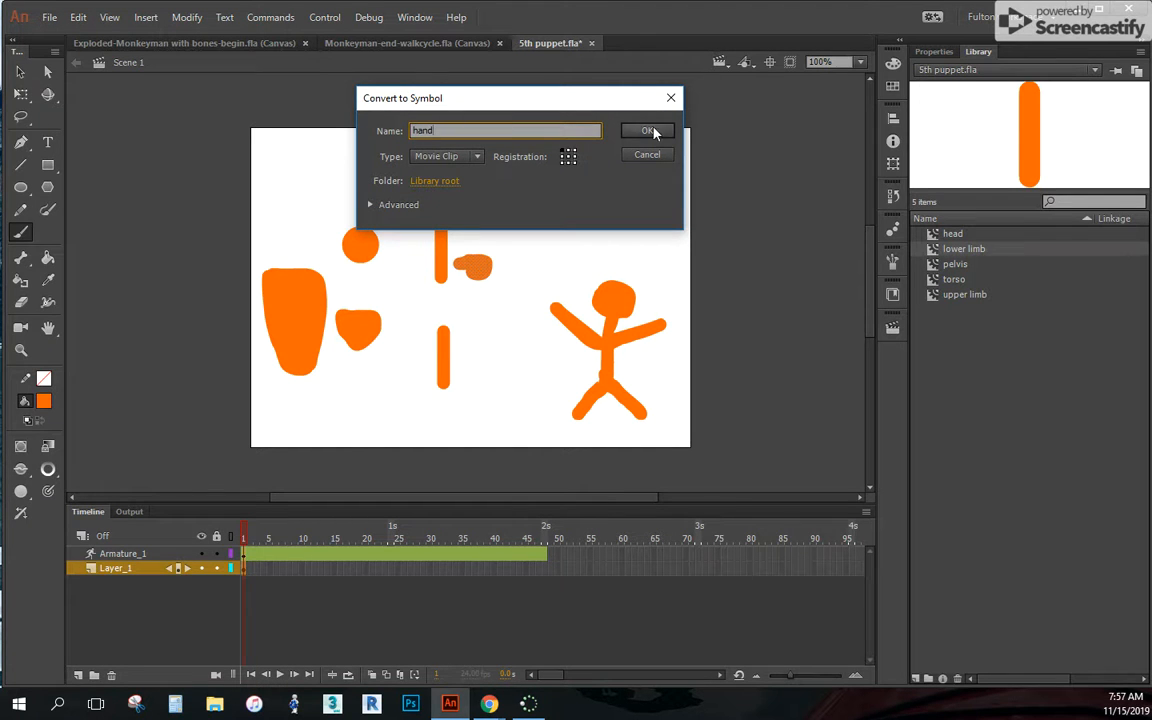
{"action": "left_click", "coordinate": [648, 131]}
- Paint a filled, rounded foot block above the head and convert it to a Movie Clip symbol named foot
{"action": "mouse_move", "coordinate": [337, 158]}
{"action": "left_mouse_down"}
{"action": "mouse_move", "coordinate": [335, 178]}
{"action": "mouse_move", "coordinate": [305, 183]}
{"action": "mouse_move", "coordinate": [299, 162]}
{"action": "mouse_move", "coordinate": [328, 158]}
{"action": "mouse_move", "coordinate": [300, 155]}
{"action": "mouse_move", "coordinate": [311, 172]}
{"action": "left_mouse_up"}
{"action": "right_click", "coordinate": [318, 174]}
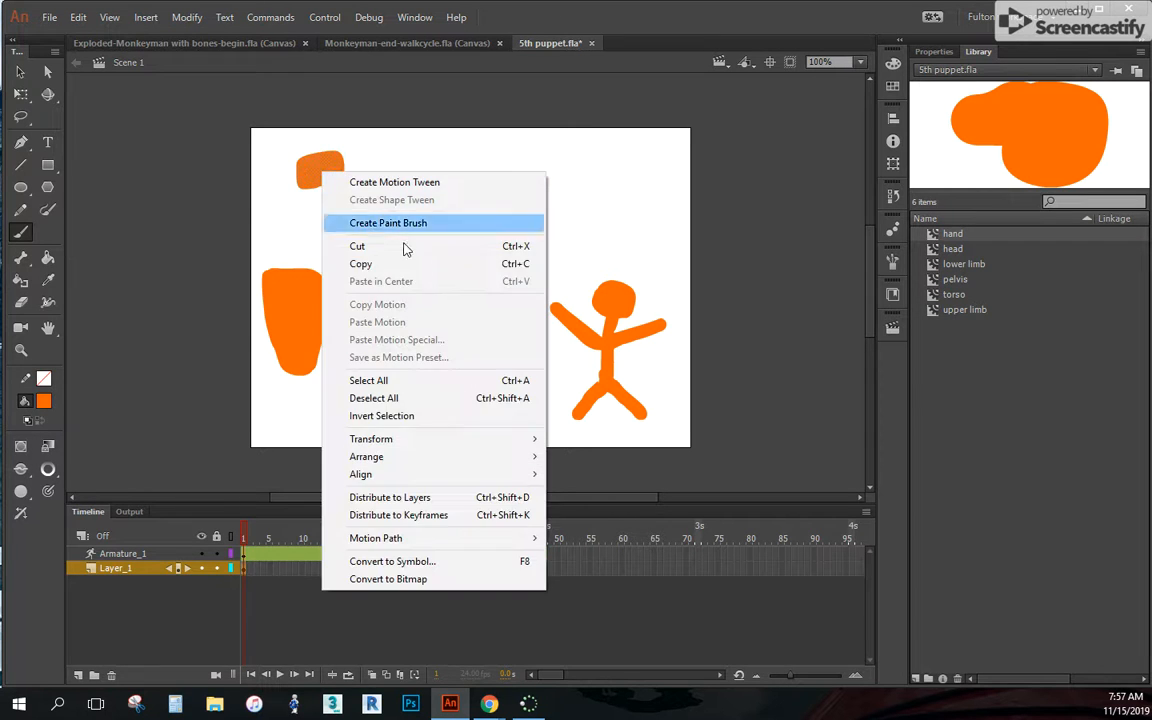
{"action": "left_click", "coordinate": [400, 558]}
{"action": "type", "text": "f"}
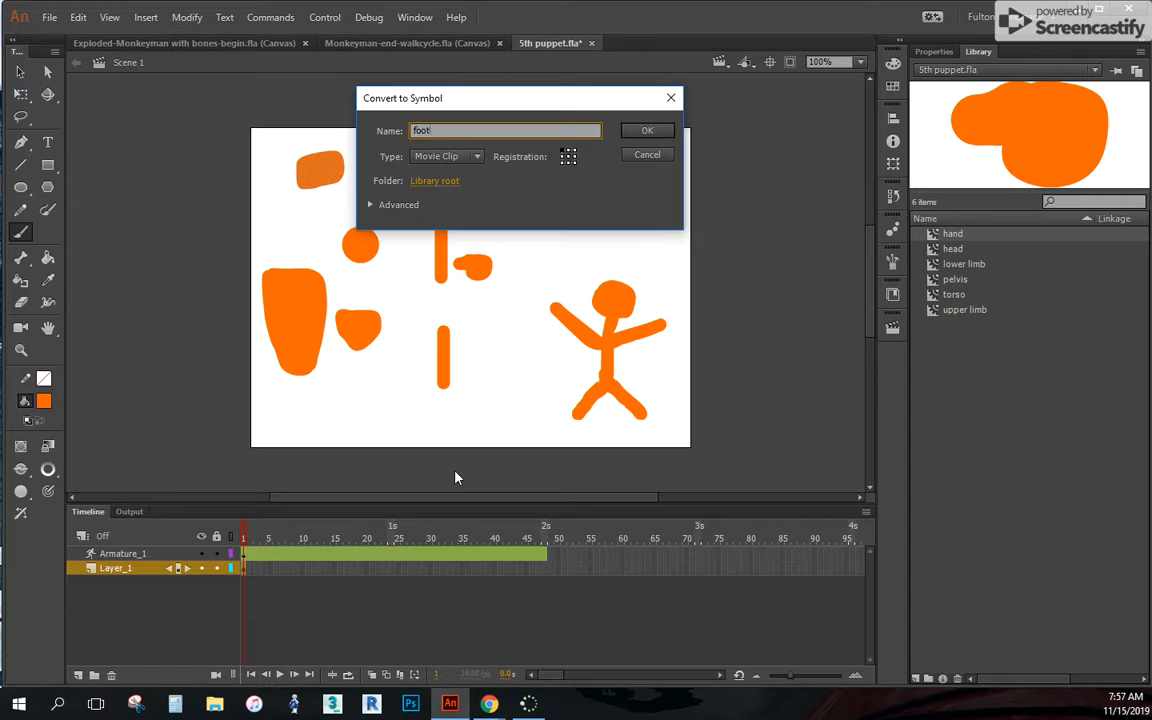
{"action": "type", "text": "oot"}
{"action": "key", "text": "Return"}
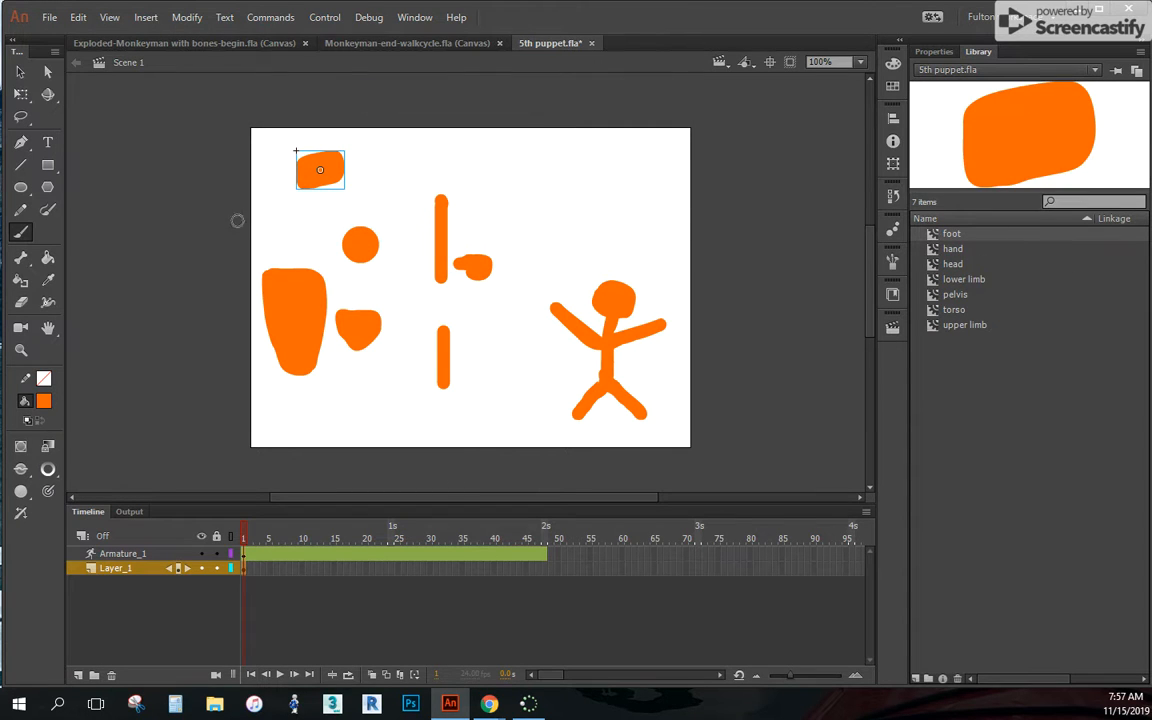
- Arrange the head directly above the torso near the top of the stage, moving the foot and pelvis lower to make room
{"action": "left_click", "coordinate": [20, 72]}
{"action": "left_click", "coordinate": [358, 258]}
{"action": "left_click_drag", "start_coordinate": [373, 257], "coordinate": [405, 192]}
{"action": "left_click_drag", "start_coordinate": [337, 183], "coordinate": [345, 412]}
{"action": "left_click_drag", "start_coordinate": [318, 289], "coordinate": [378, 284]}
{"action": "left_click_drag", "start_coordinate": [343, 331], "coordinate": [393, 372]}
{"action": "left_click_drag", "start_coordinate": [395, 182], "coordinate": [388, 156]}
{"action": "left_click_drag", "start_coordinate": [404, 256], "coordinate": [397, 199]}
- Line up the upper limb, lower limb and hand as an arm left of the torso, with the pelvis under the torso and the foot below
{"action": "left_click_drag", "start_coordinate": [447, 234], "coordinate": [341, 237]}
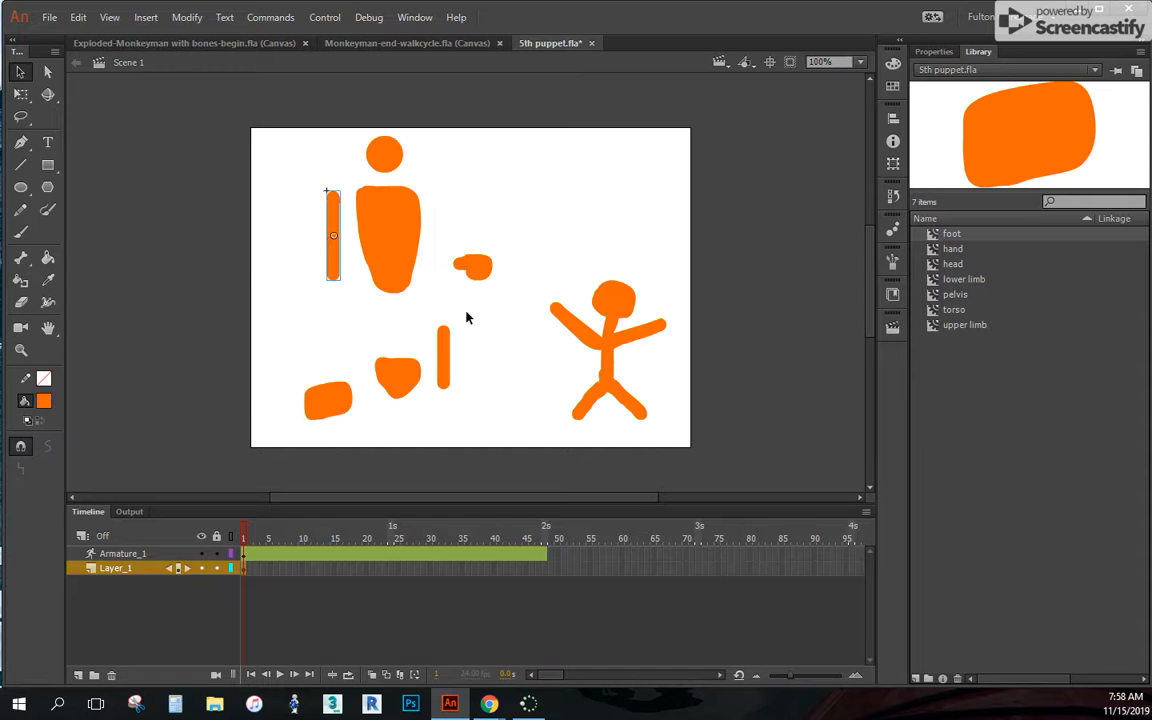
{"action": "left_click_drag", "start_coordinate": [443, 379], "coordinate": [321, 342]}
{"action": "left_click_drag", "start_coordinate": [331, 272], "coordinate": [315, 262]}
{"action": "left_click_drag", "start_coordinate": [321, 321], "coordinate": [311, 308]}
{"action": "left_click_drag", "start_coordinate": [482, 289], "coordinate": [300, 375]}
{"action": "left_click_drag", "start_coordinate": [392, 383], "coordinate": [396, 330]}
{"action": "left_click_drag", "start_coordinate": [352, 410], "coordinate": [362, 444]}
- Place new instances of upper limb and lower limb from the library to the right of the torso as the second arm
{"action": "left_click", "coordinate": [318, 243]}
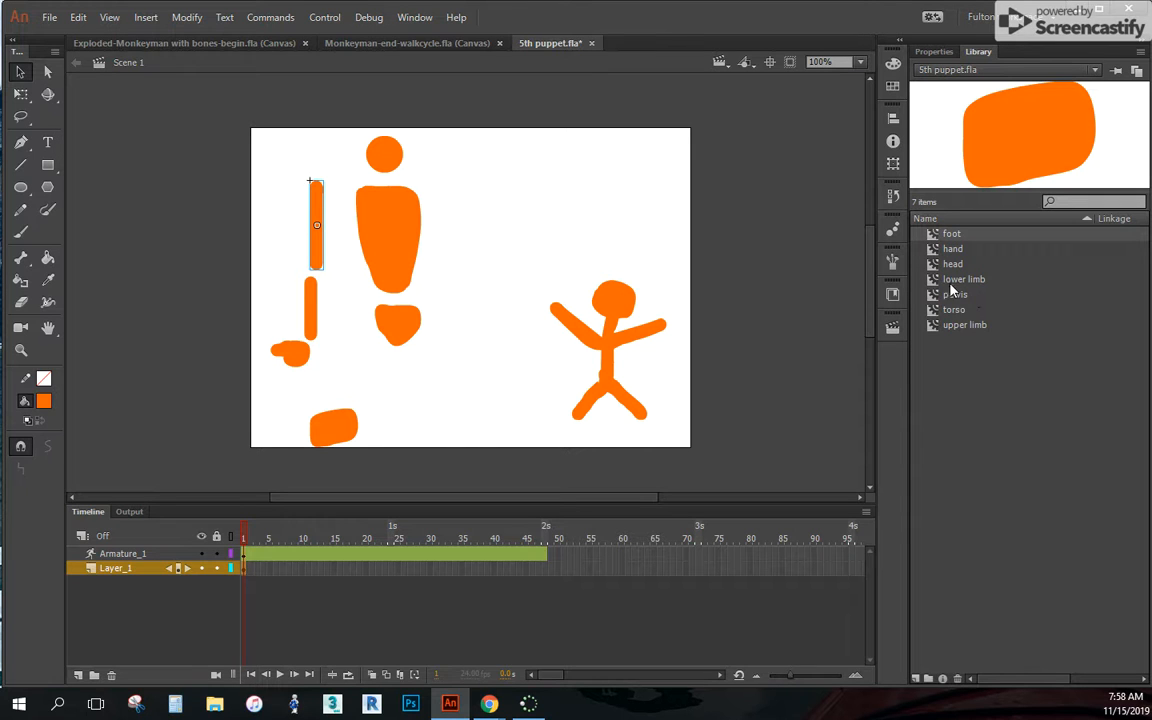
{"action": "left_click", "coordinate": [958, 310]}
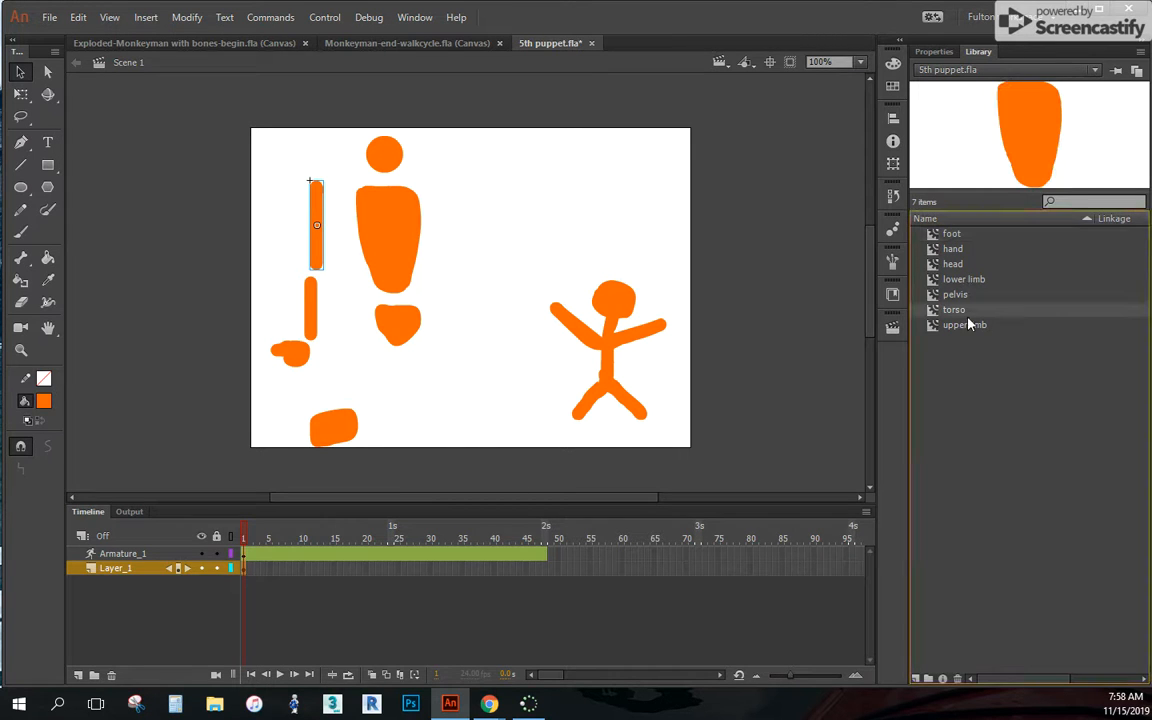
{"action": "left_click", "coordinate": [966, 326]}
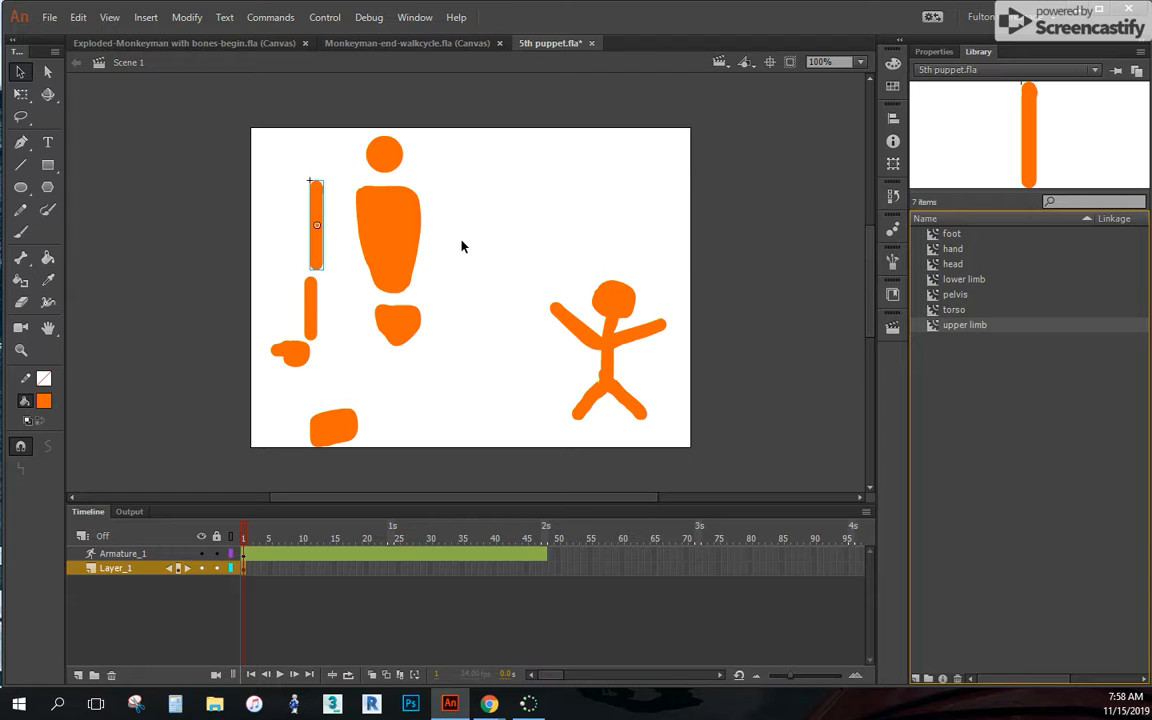
{"action": "left_click_drag", "start_coordinate": [958, 330], "coordinate": [448, 219]}
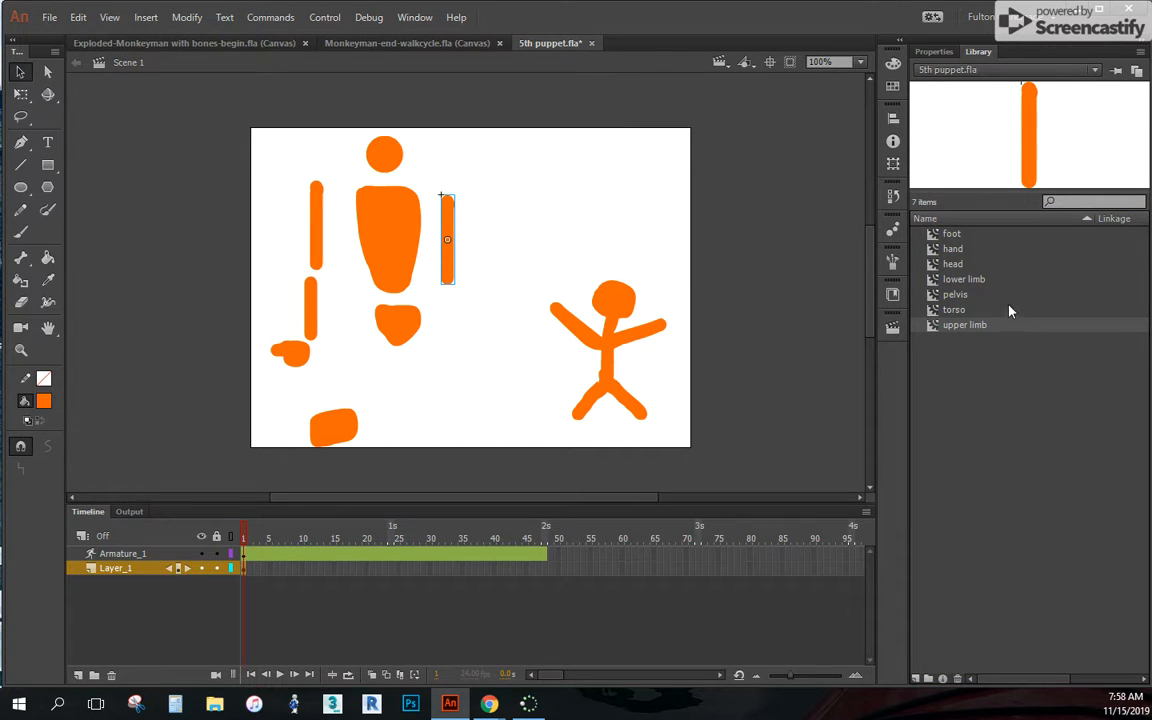
{"action": "left_click", "coordinate": [975, 279]}
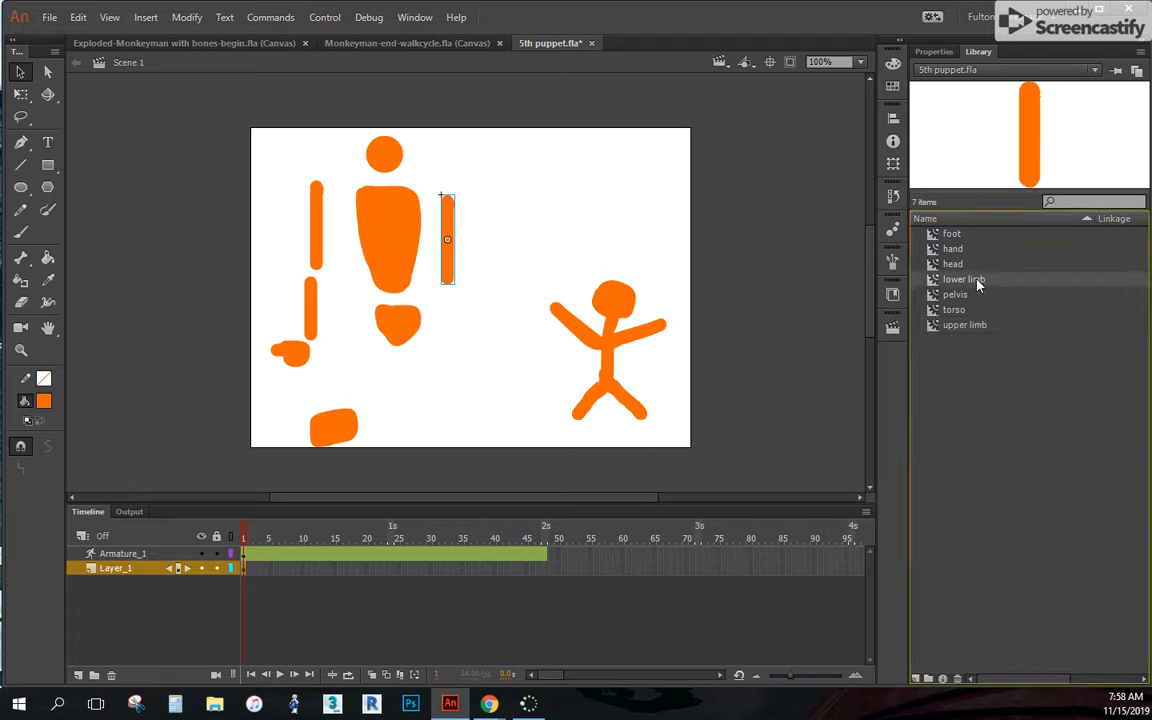
{"action": "left_click_drag", "start_coordinate": [983, 278], "coordinate": [469, 309]}
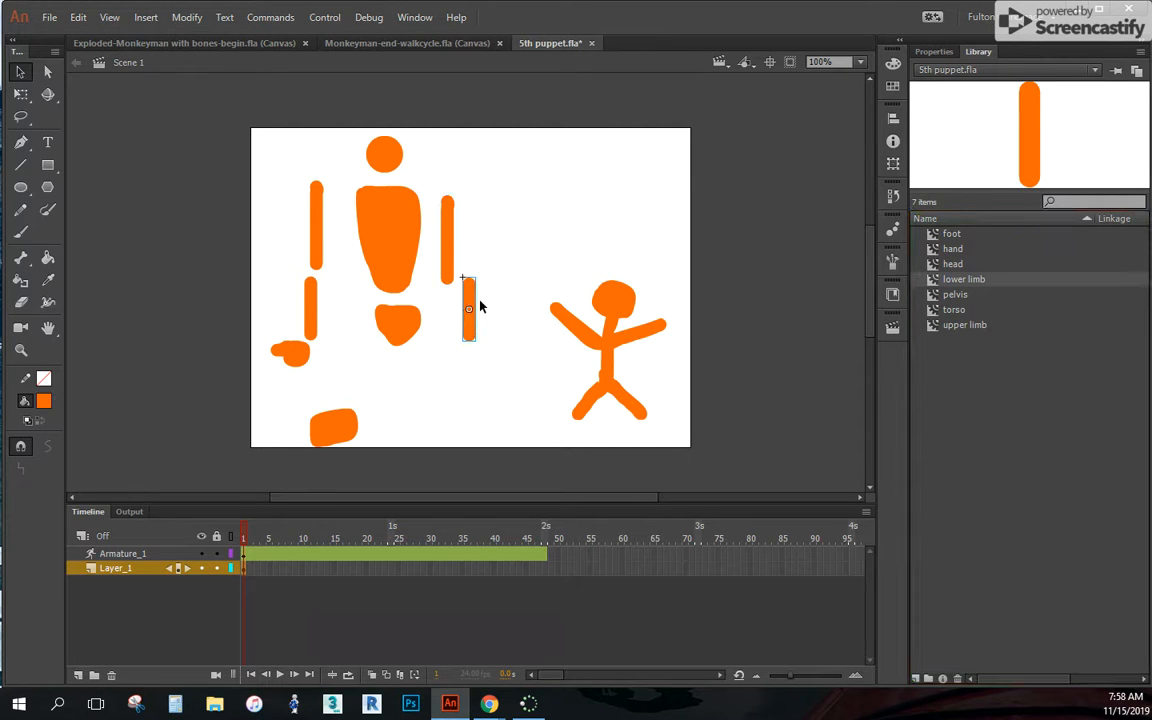
- Place an upper limb and a lower limb instance on each side of the pelvis as legs, and position the existing foot below the left leg
{"action": "left_click_drag", "start_coordinate": [955, 325], "coordinate": [442, 344]}
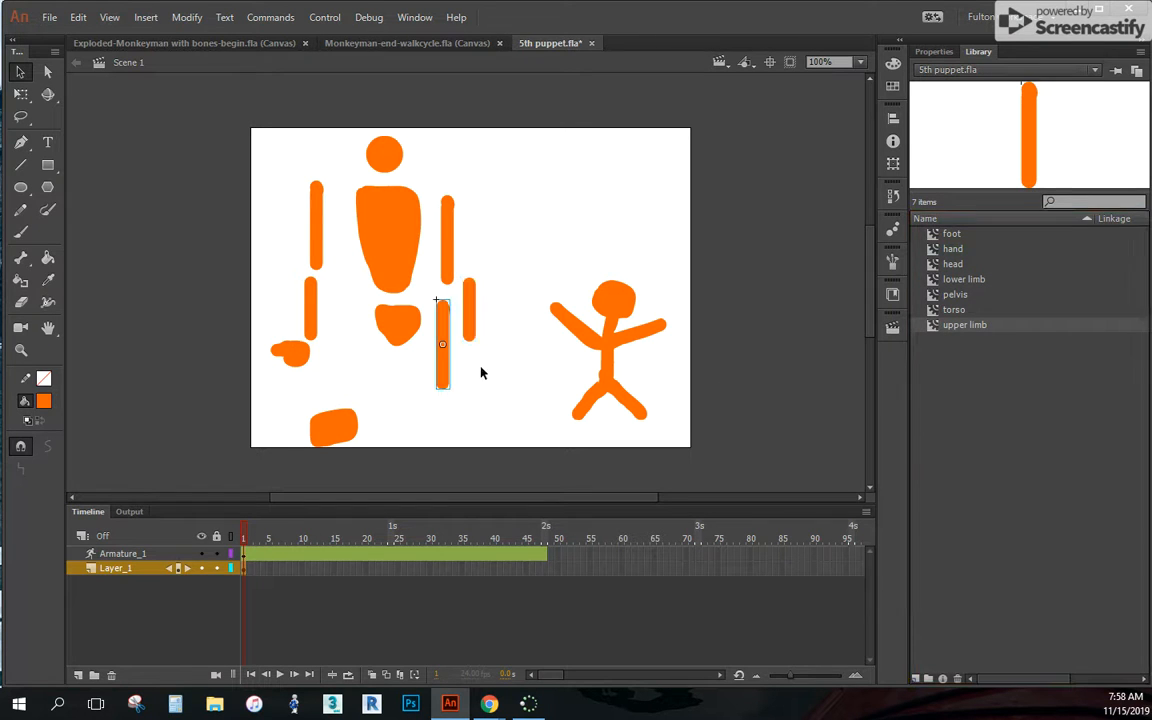
{"action": "mouse_move", "coordinate": [972, 325]}
{"action": "left_mouse_down"}
{"action": "mouse_move", "coordinate": [382, 352]}
{"action": "mouse_move", "coordinate": [356, 341]}
{"action": "left_mouse_up"}
{"action": "left_click_drag", "start_coordinate": [955, 280], "coordinate": [462, 398]}
{"action": "left_click_drag", "start_coordinate": [977, 282], "coordinate": [297, 448]}
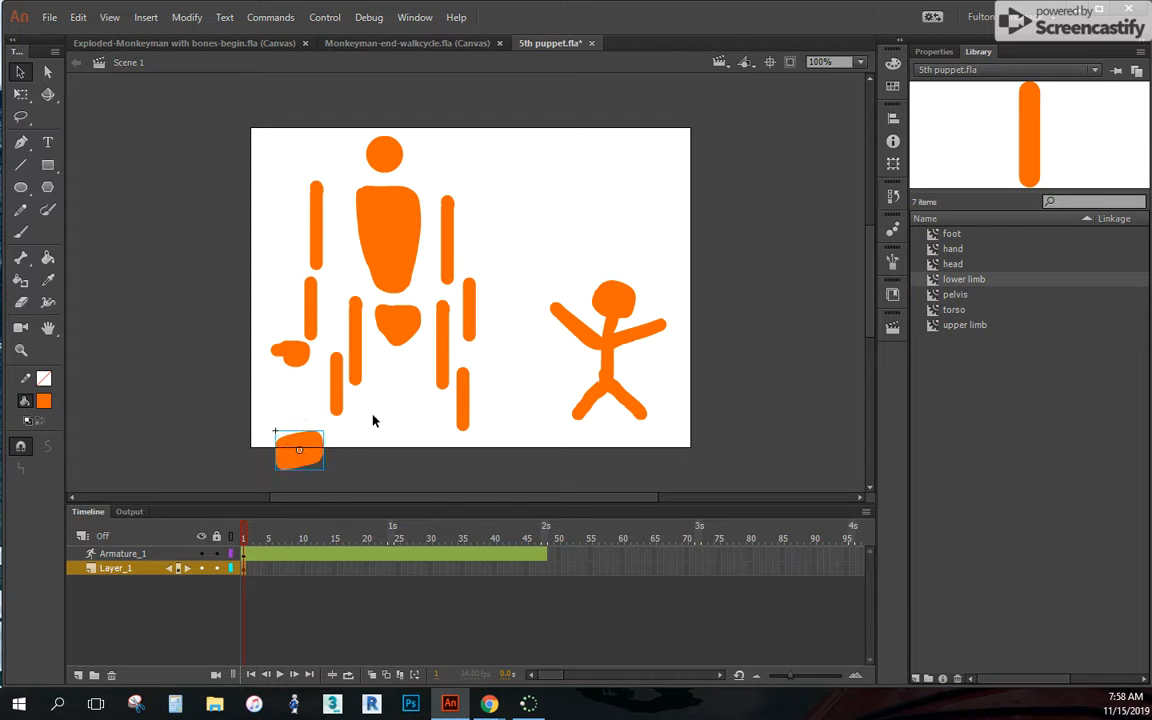
- Add a second foot and a second hand instance on the puppet's right-hand side and flip both horizontally to mirror the originals
{"action": "left_click_drag", "start_coordinate": [951, 233], "coordinate": [491, 456]}
{"action": "left_click_drag", "start_coordinate": [955, 250], "coordinate": [493, 355]}
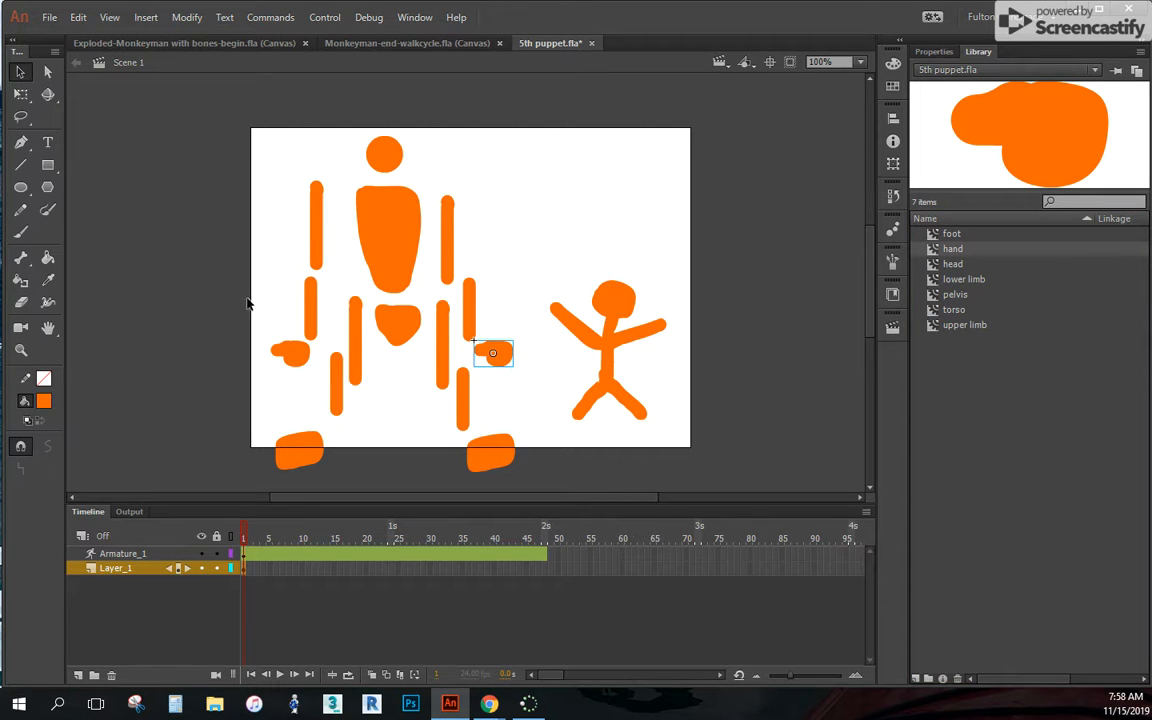
{"action": "left_click", "coordinate": [20, 94]}
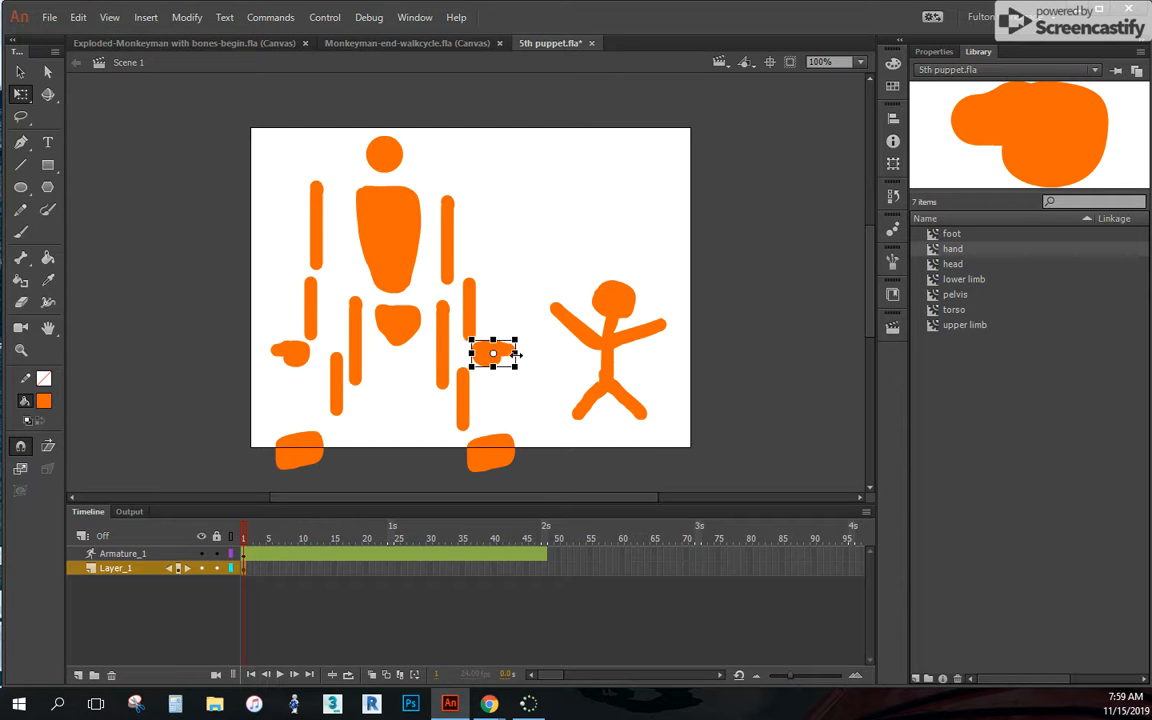
{"action": "left_click_drag", "start_coordinate": [518, 355], "coordinate": [515, 355]}
{"action": "left_click", "coordinate": [488, 455]}
{"action": "left_click_drag", "start_coordinate": [466, 452], "coordinate": [512, 450]}
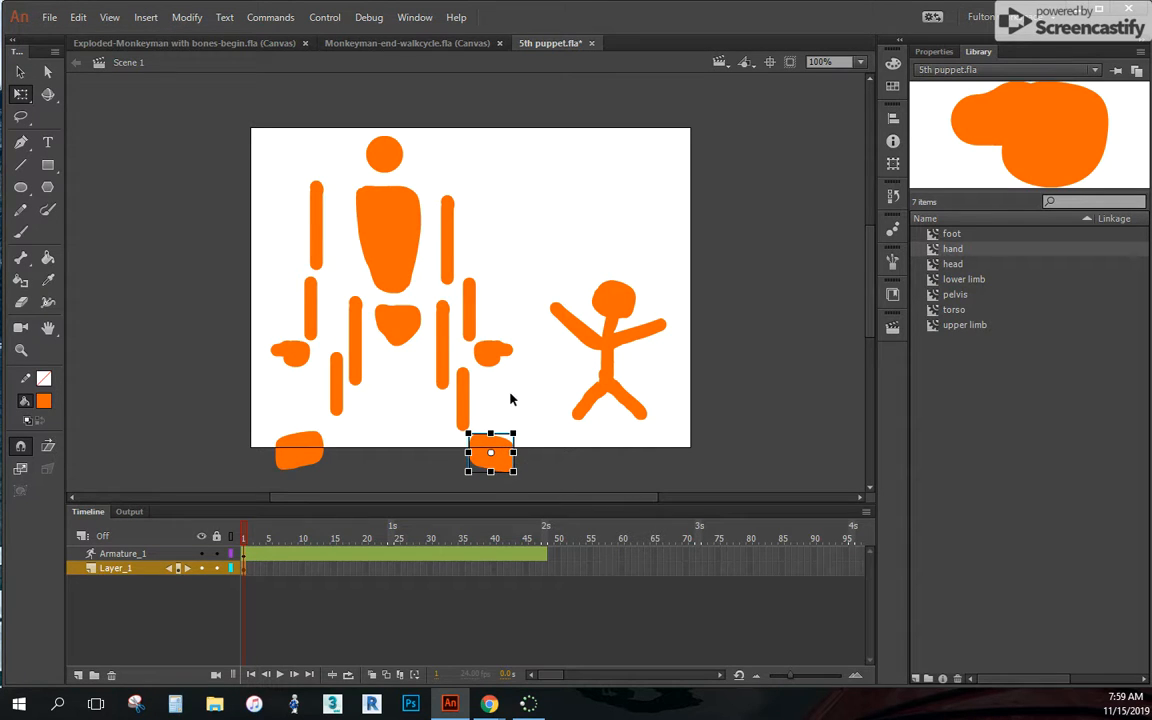
- Rotate the upper and lower limbs of both arms so they slant outward from the torso
{"action": "left_click", "coordinate": [497, 187]}
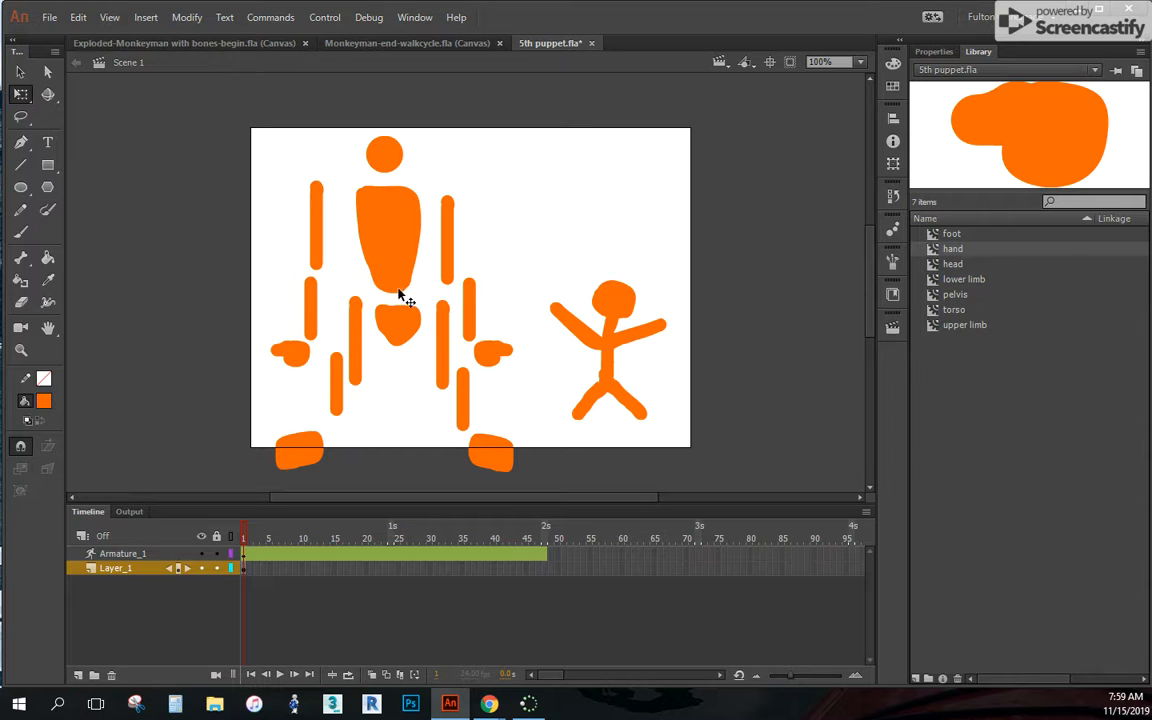
{"action": "left_click", "coordinate": [318, 237]}
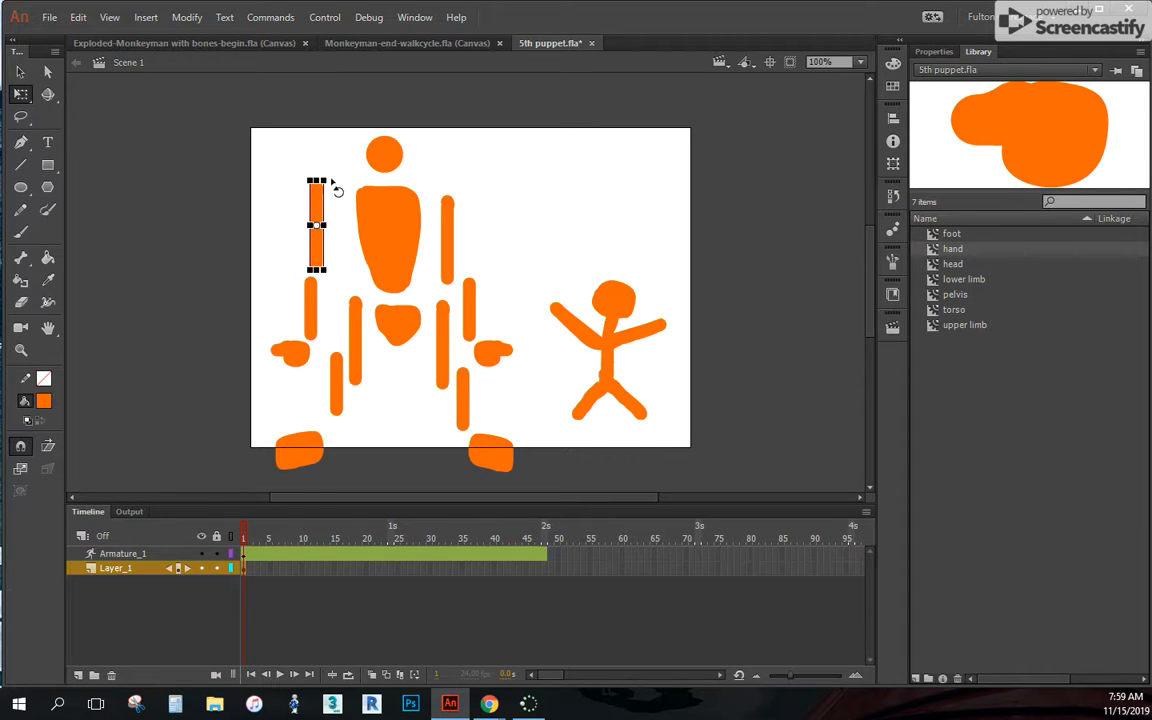
{"action": "left_click_drag", "start_coordinate": [341, 181], "coordinate": [352, 198]}
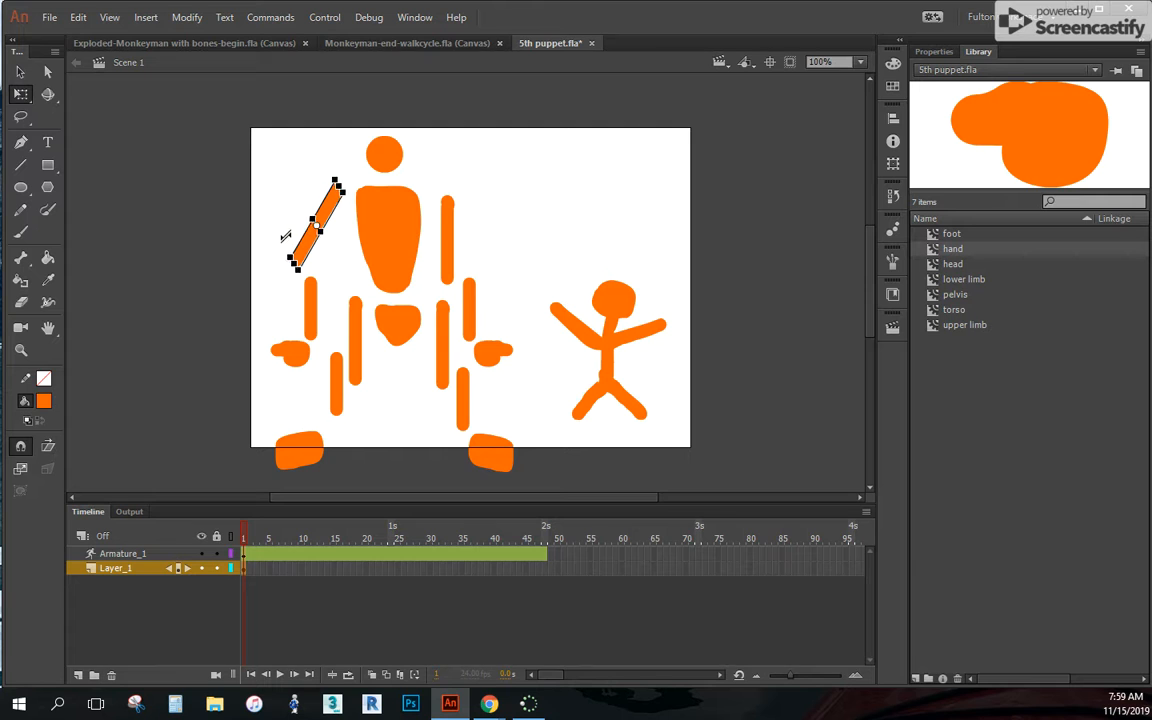
{"action": "left_click", "coordinate": [312, 305]}
{"action": "left_click_drag", "start_coordinate": [329, 283], "coordinate": [342, 315]}
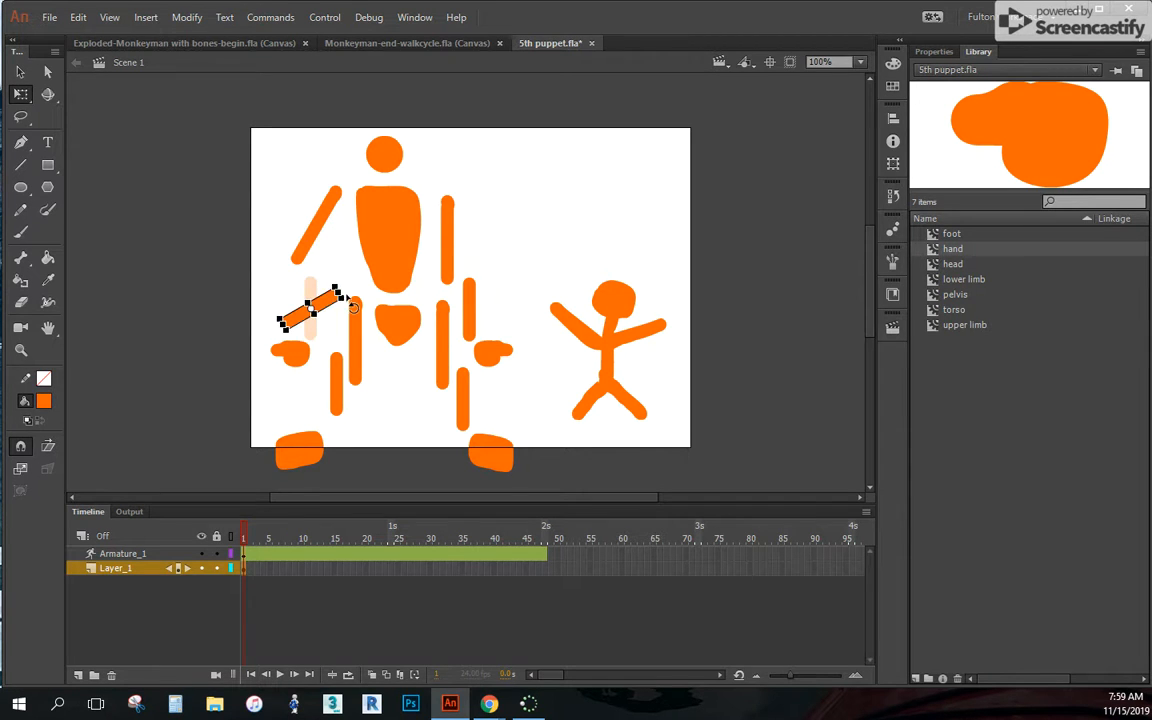
{"action": "left_click", "coordinate": [446, 250]}
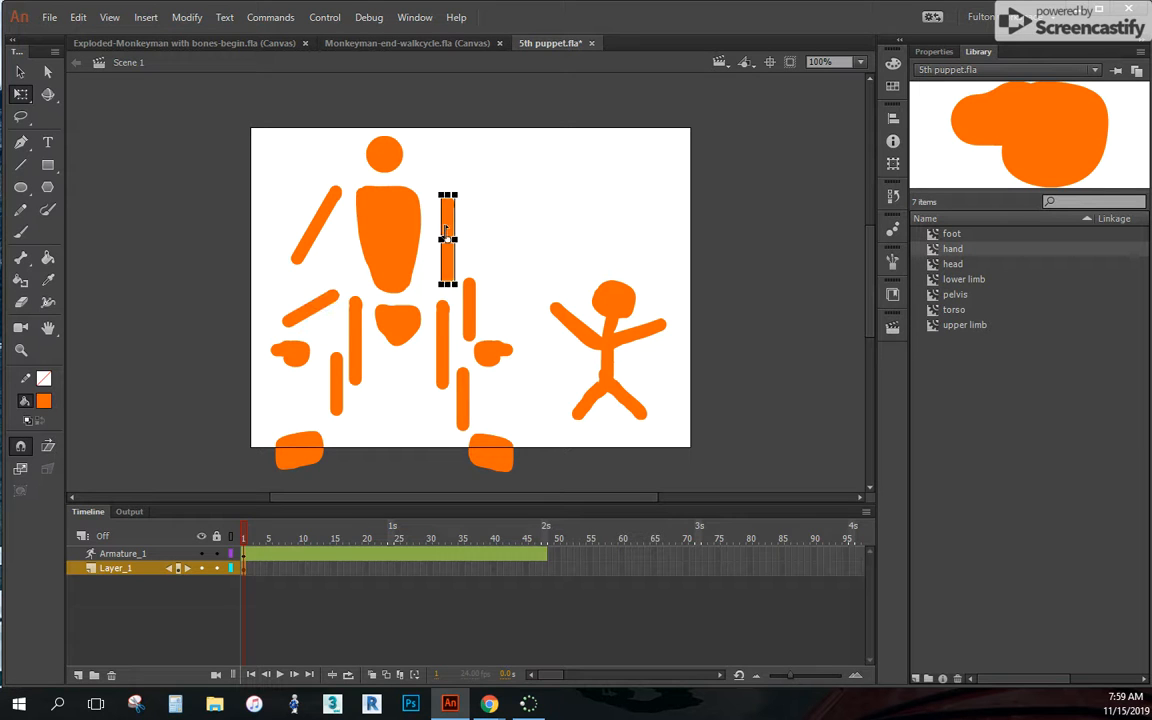
{"action": "left_click_drag", "start_coordinate": [446, 197], "coordinate": [413, 213]}
{"action": "left_click", "coordinate": [472, 310]}
{"action": "left_click_drag", "start_coordinate": [460, 275], "coordinate": [428, 270]}
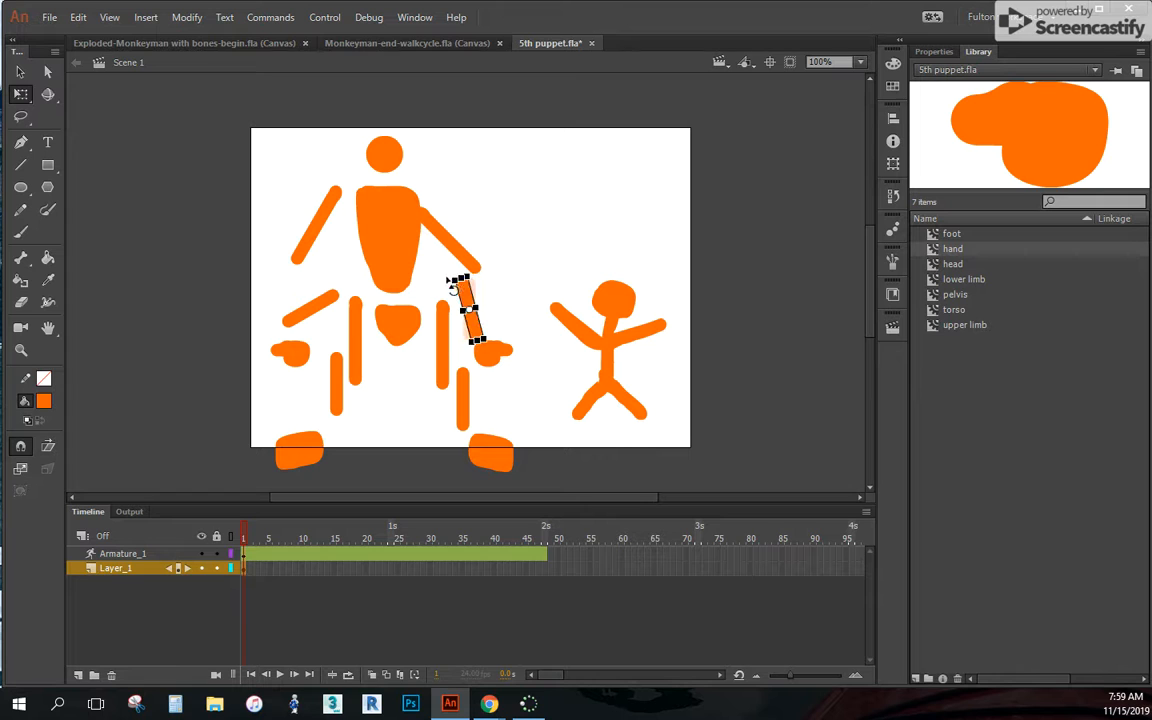
- Spread the arm limbs and hands outward and shift the lower legs and right foot so gaps separate all the parts
{"action": "key", "text": "v"}
{"action": "mouse_move", "coordinate": [475, 318]}
{"action": "left_mouse_down"}
{"action": "mouse_move", "coordinate": [540, 309]}
{"action": "mouse_move", "coordinate": [513, 306]}
{"action": "left_mouse_up"}
{"action": "left_click_drag", "start_coordinate": [461, 248], "coordinate": [472, 229]}
{"action": "left_click_drag", "start_coordinate": [296, 319], "coordinate": [236, 298]}
{"action": "left_click_drag", "start_coordinate": [290, 353], "coordinate": [206, 329]}
{"action": "left_click_drag", "start_coordinate": [504, 360], "coordinate": [546, 346]}
{"action": "left_click_drag", "start_coordinate": [337, 383], "coordinate": [342, 419]}
{"action": "left_click_drag", "start_coordinate": [456, 408], "coordinate": [462, 426]}
{"action": "left_click_drag", "start_coordinate": [505, 460], "coordinate": [515, 475]}
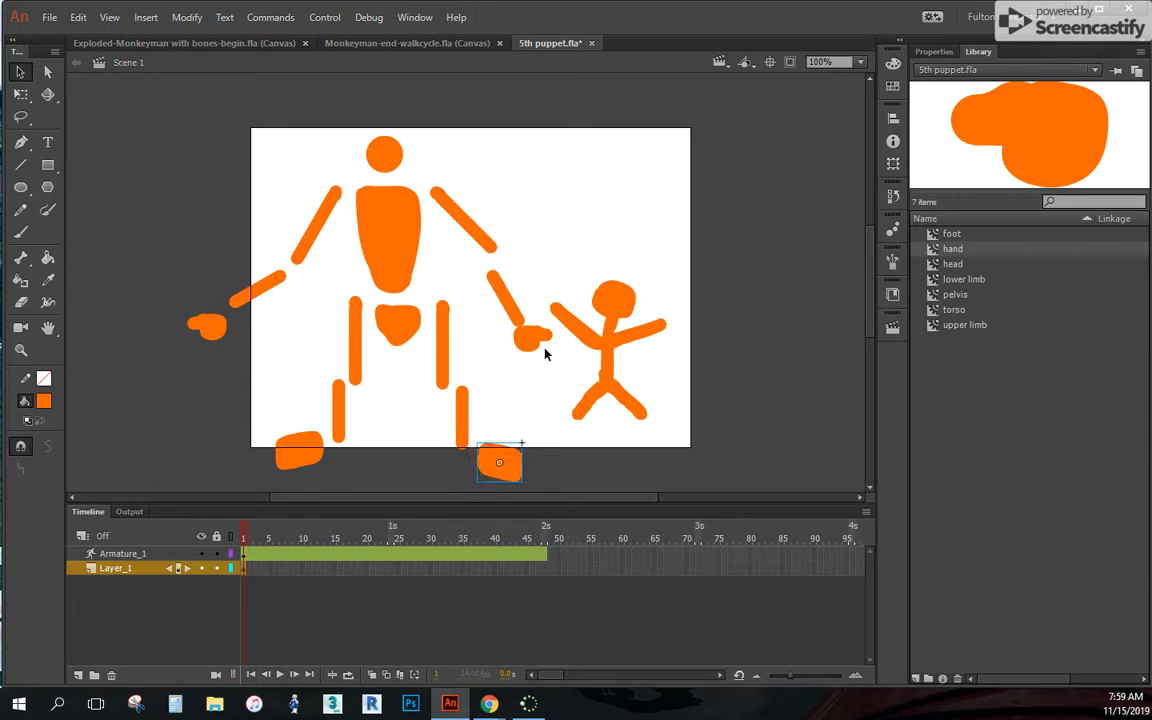
{"action": "left_click_drag", "start_coordinate": [537, 347], "coordinate": [551, 362]}
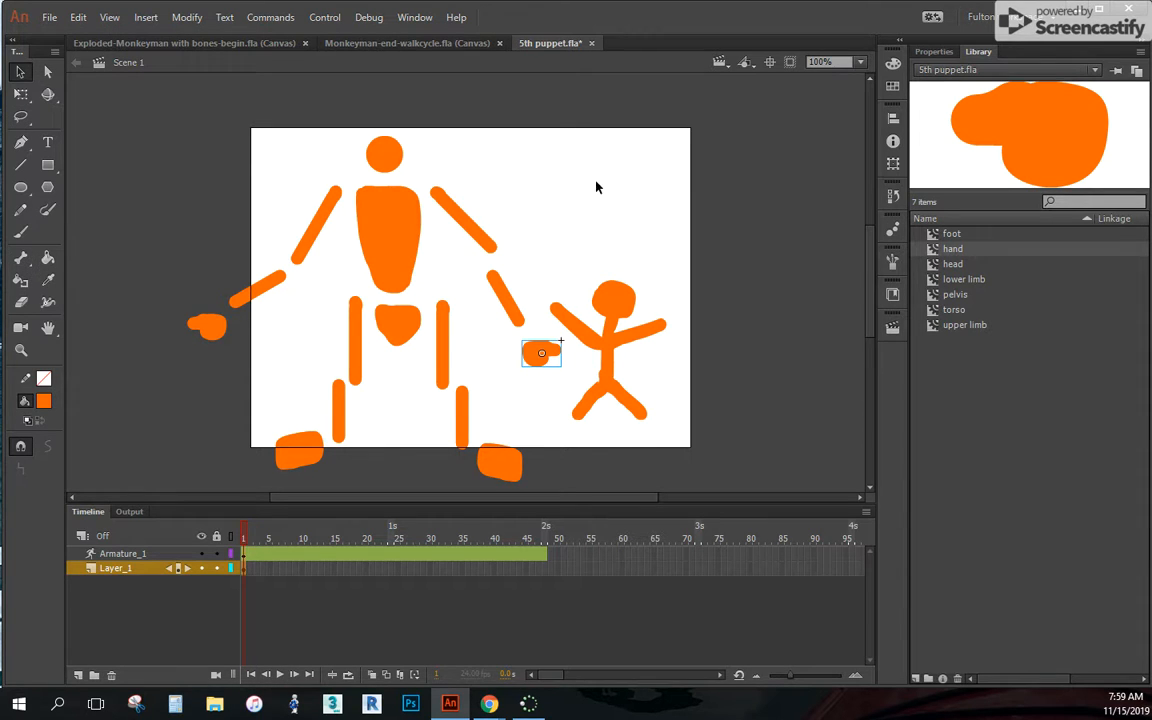
- Paint a short vertical brush stroke right of the head and convert it to a symbol named neck
{"action": "left_click", "coordinate": [20, 231]}
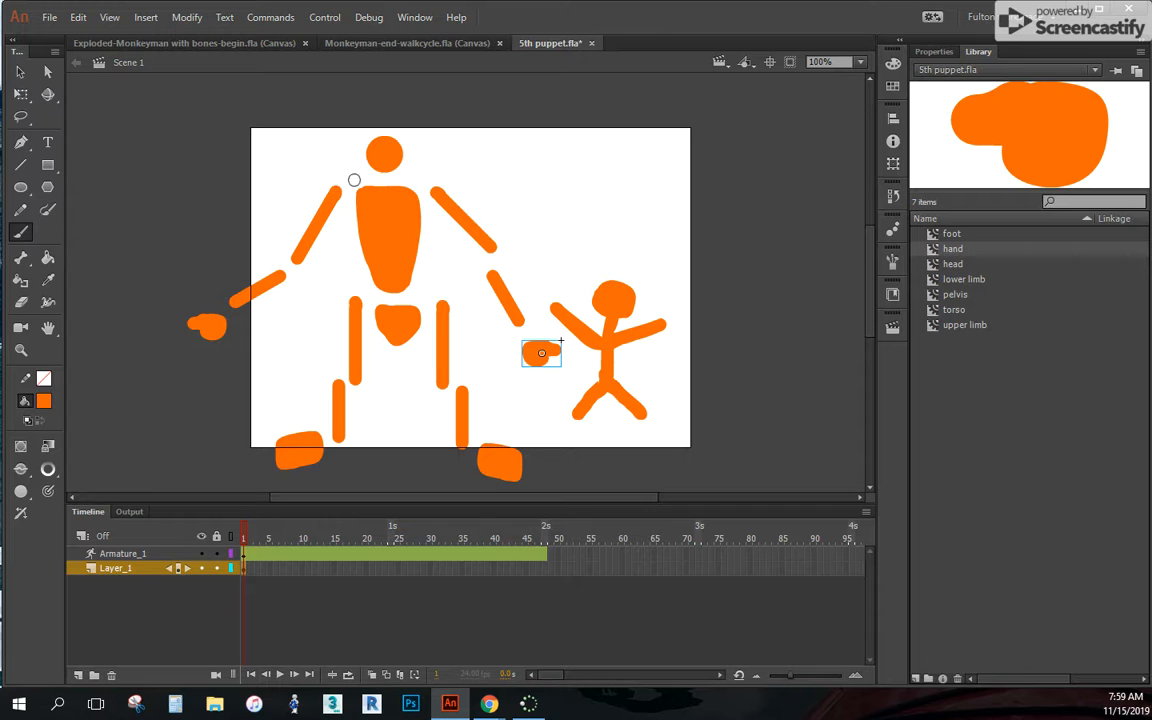
{"action": "left_click", "coordinate": [498, 162]}
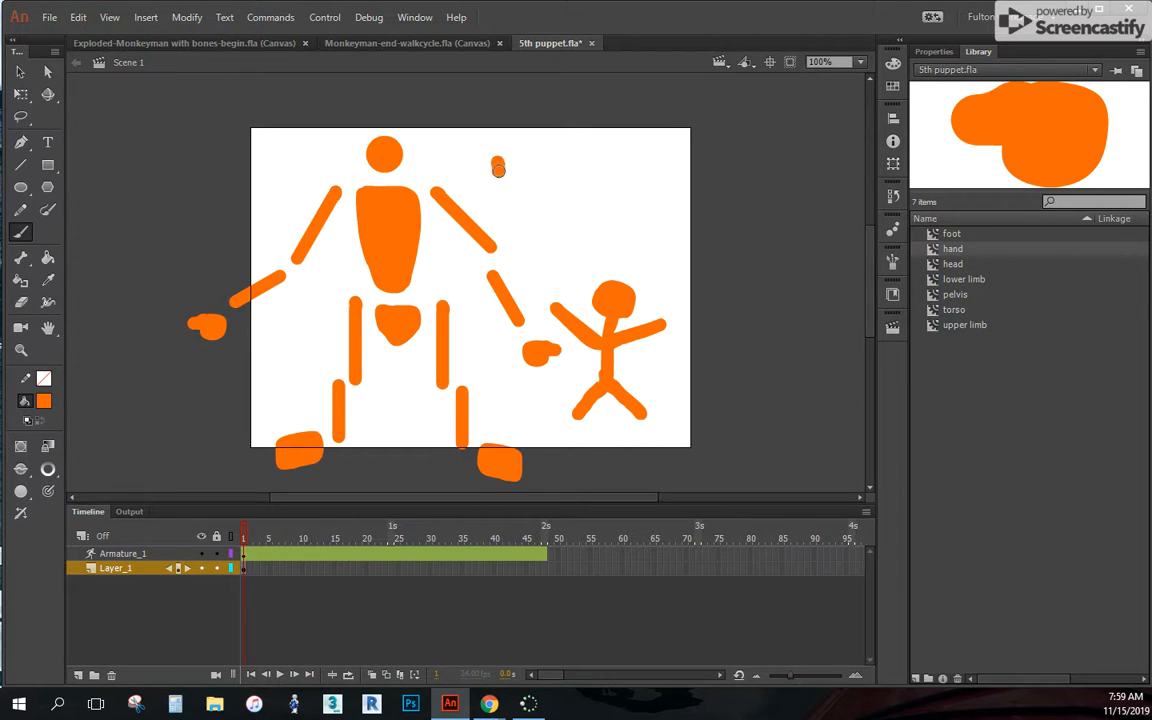
{"action": "right_click", "coordinate": [502, 166]}
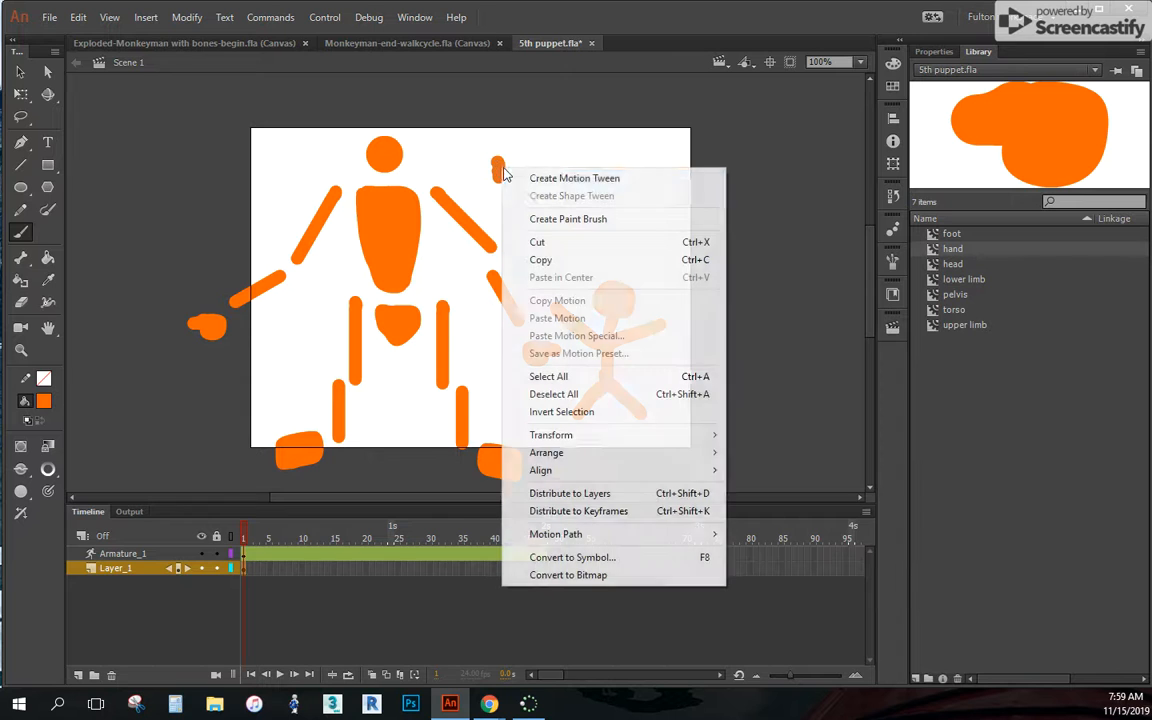
{"action": "left_click", "coordinate": [591, 556]}
{"action": "type", "text": "neck"}
{"action": "key", "text": "Return"}
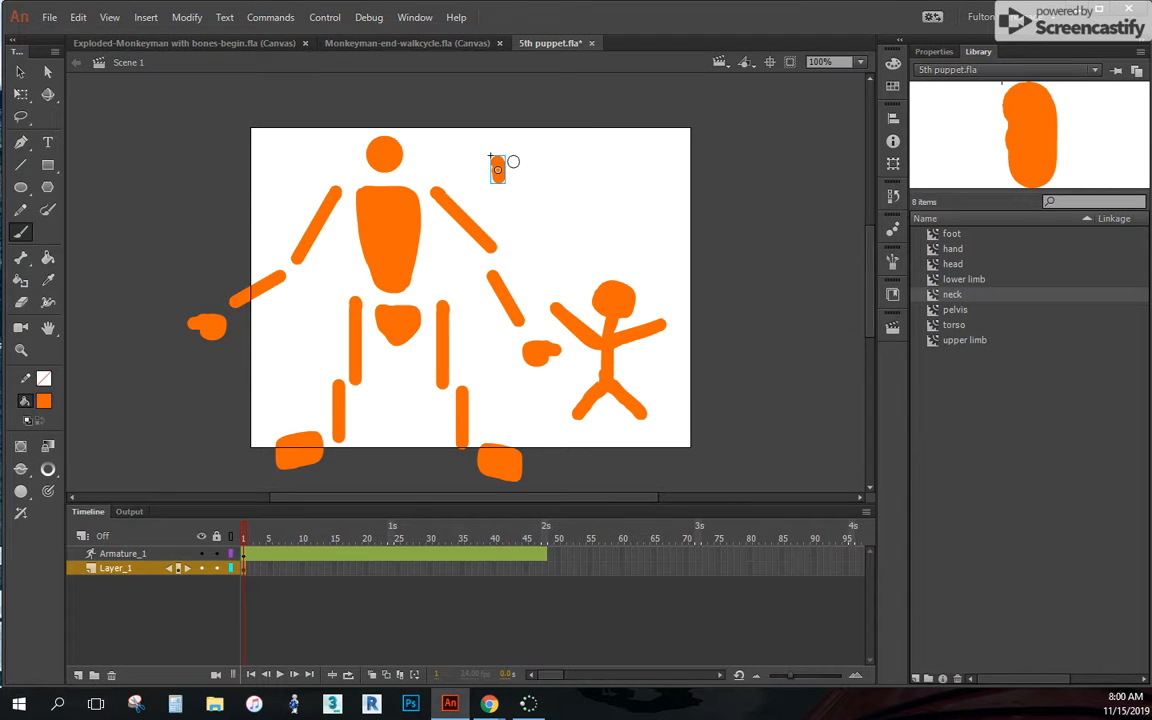
- Raise the head above the stage and place the neck between the head and the torso
{"action": "key", "text": "v"}
{"action": "left_click_drag", "start_coordinate": [501, 170], "coordinate": [398, 108]}
{"action": "left_click_drag", "start_coordinate": [431, 187], "coordinate": [398, 172]}
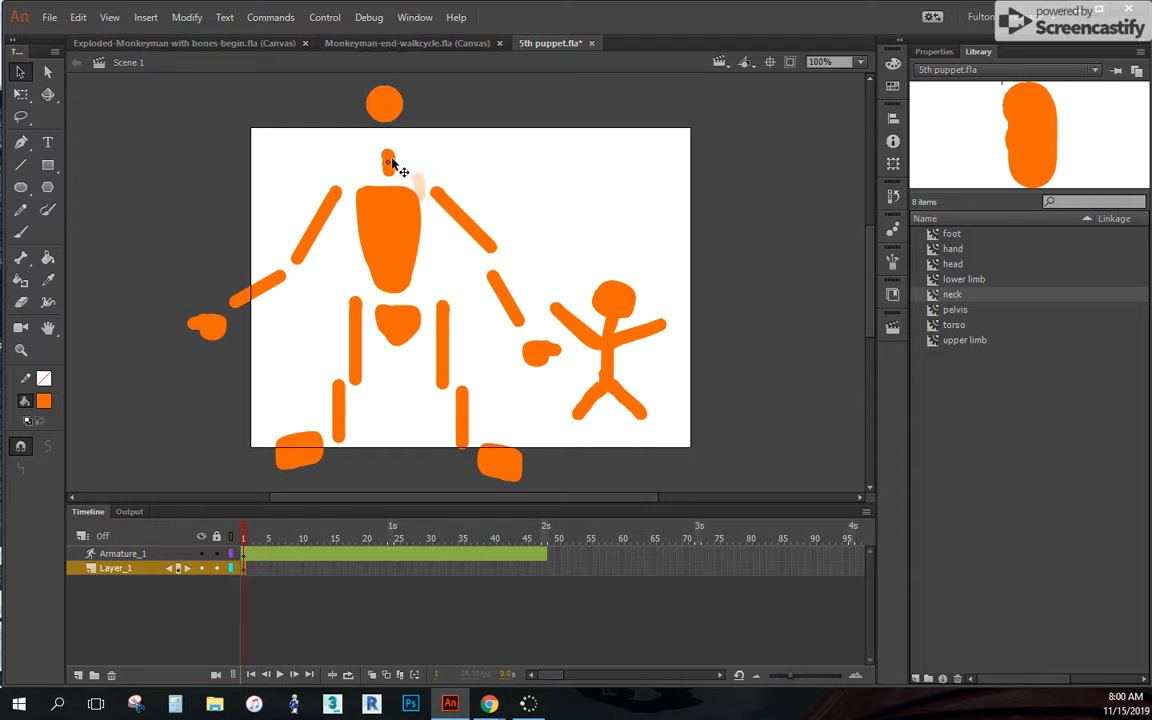
- Add bones from the upper torso through the upper and lower limbs to the hand on both arms
{"action": "left_click", "coordinate": [20, 255]}
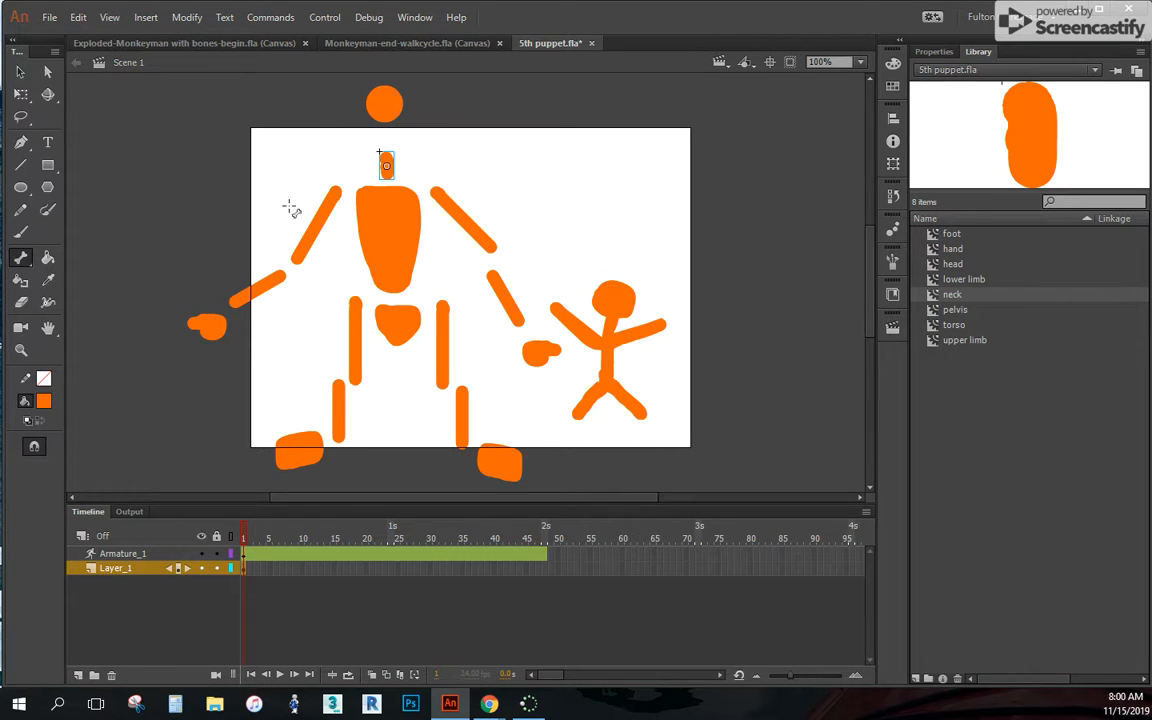
{"action": "left_click_drag", "start_coordinate": [386, 201], "coordinate": [279, 281]}
{"action": "left_click_drag", "start_coordinate": [277, 280], "coordinate": [218, 322]}
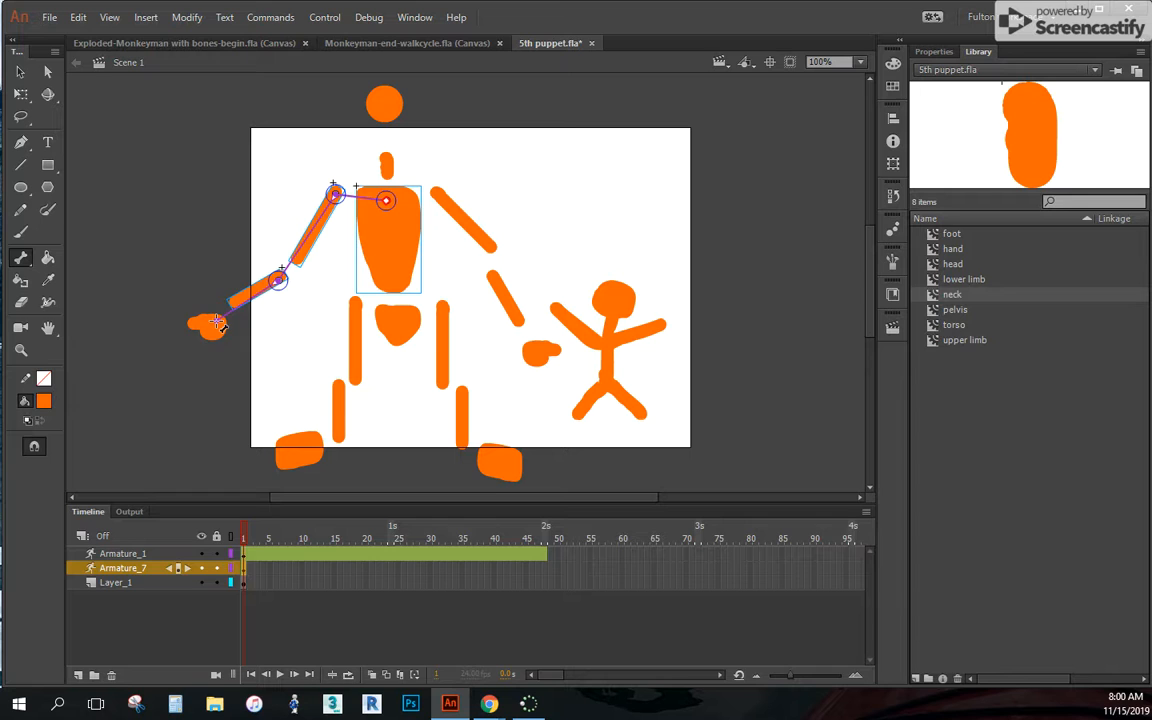
{"action": "left_click_drag", "start_coordinate": [218, 322], "coordinate": [217, 320]}
{"action": "left_click_drag", "start_coordinate": [386, 201], "coordinate": [436, 194]}
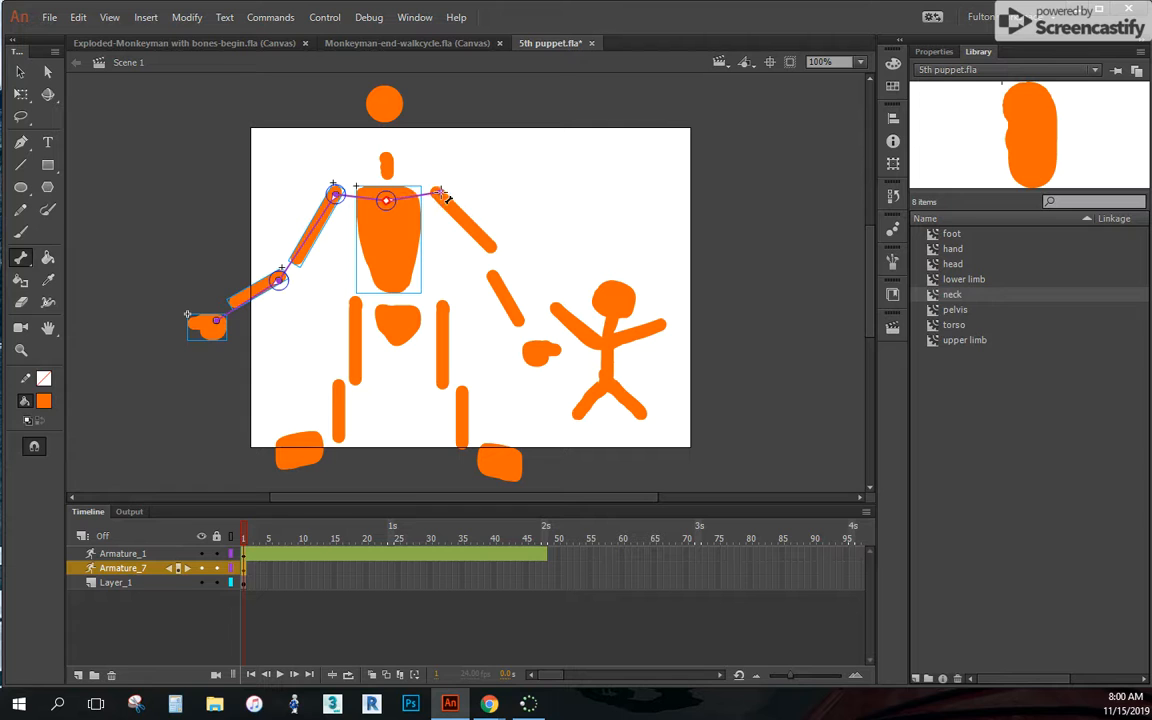
{"action": "mouse_move", "coordinate": [441, 197]}
{"action": "left_mouse_down"}
{"action": "mouse_move", "coordinate": [450, 248]}
{"action": "mouse_move", "coordinate": [504, 281]}
{"action": "mouse_move", "coordinate": [534, 357]}
{"action": "left_mouse_up"}
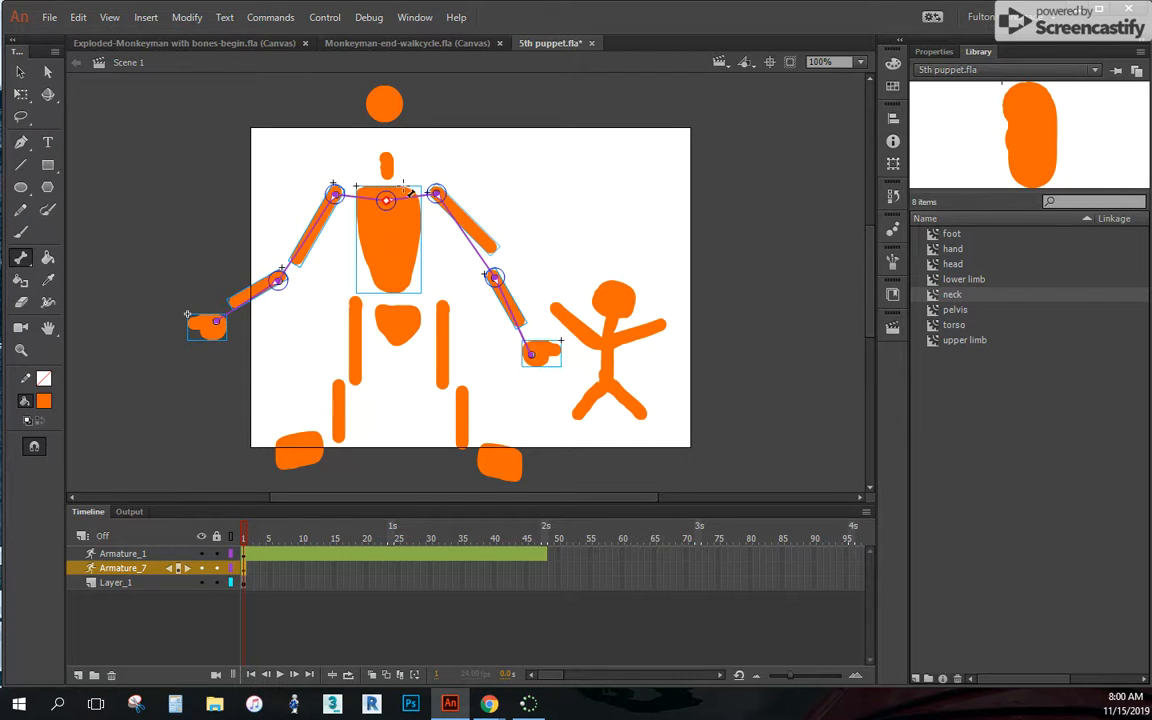
- Extend the armature from the upper torso through the neck to the head, and through the pelvis and both legs to the feet
{"action": "left_click_drag", "start_coordinate": [386, 200], "coordinate": [387, 118]}
{"action": "left_click_drag", "start_coordinate": [392, 203], "coordinate": [316, 451]}
{"action": "left_click_drag", "start_coordinate": [398, 325], "coordinate": [490, 458]}
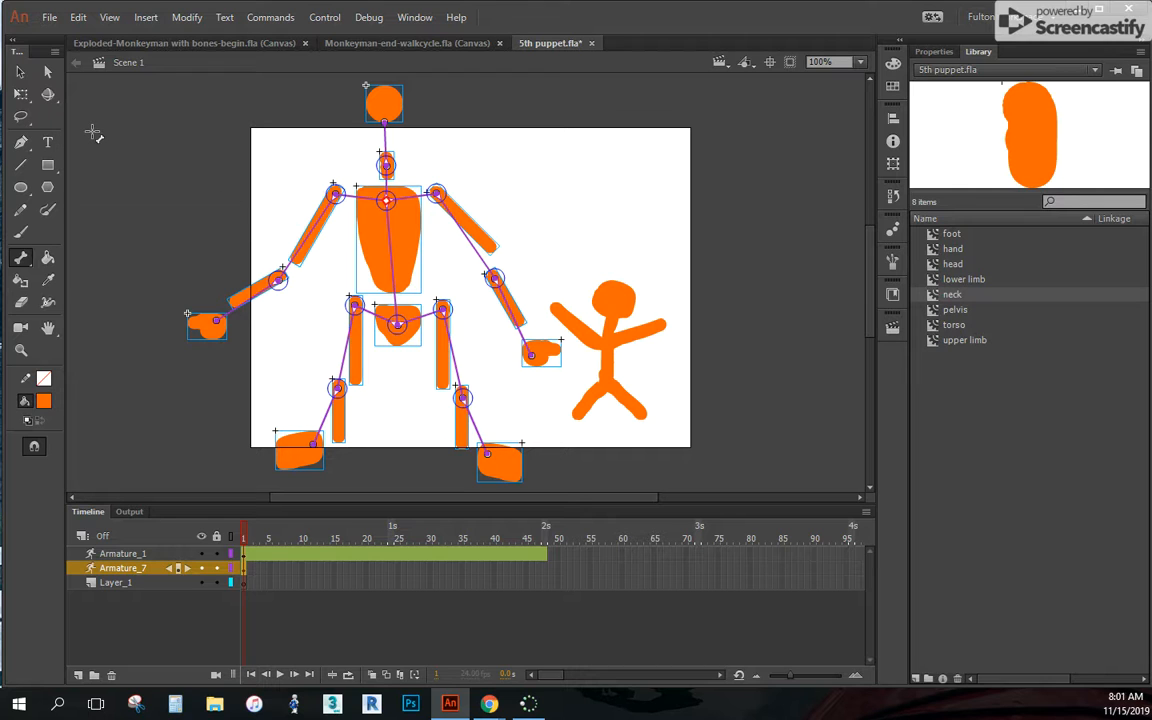
- Lower the neck onto the top of the torso with Free Transform and place its transformation point at its base
{"action": "left_click", "coordinate": [20, 94]}
{"action": "left_click", "coordinate": [215, 181]}
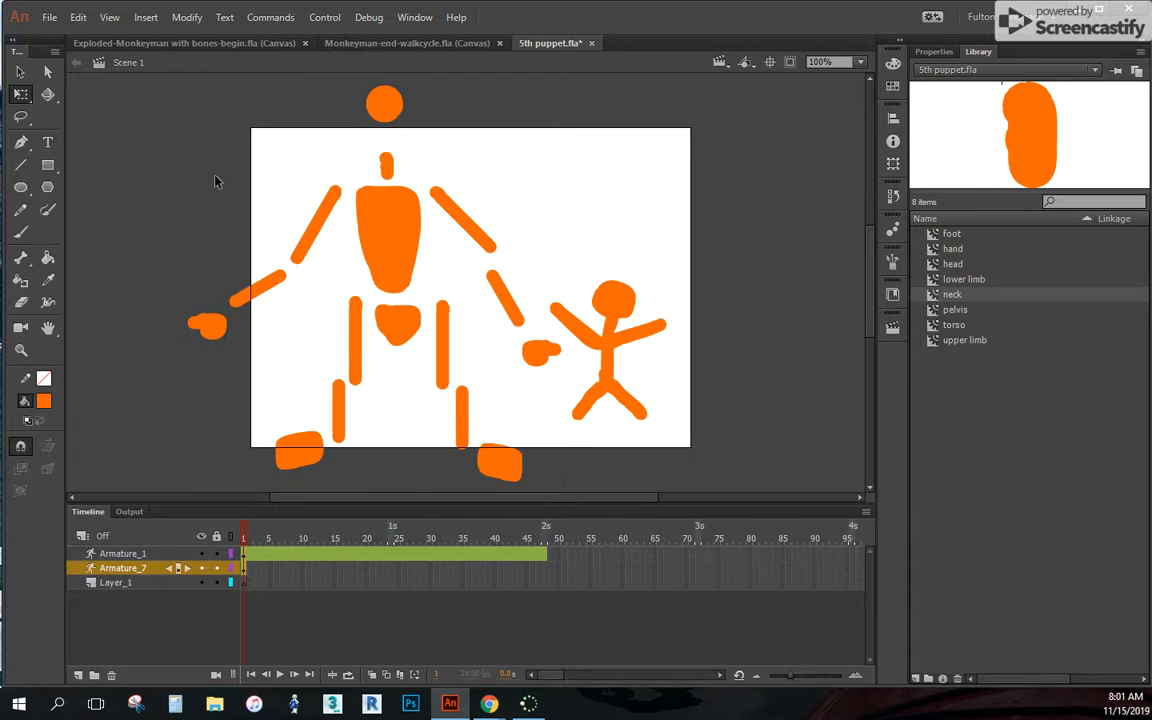
{"action": "left_click", "coordinate": [21, 94]}
{"action": "left_click", "coordinate": [310, 233]}
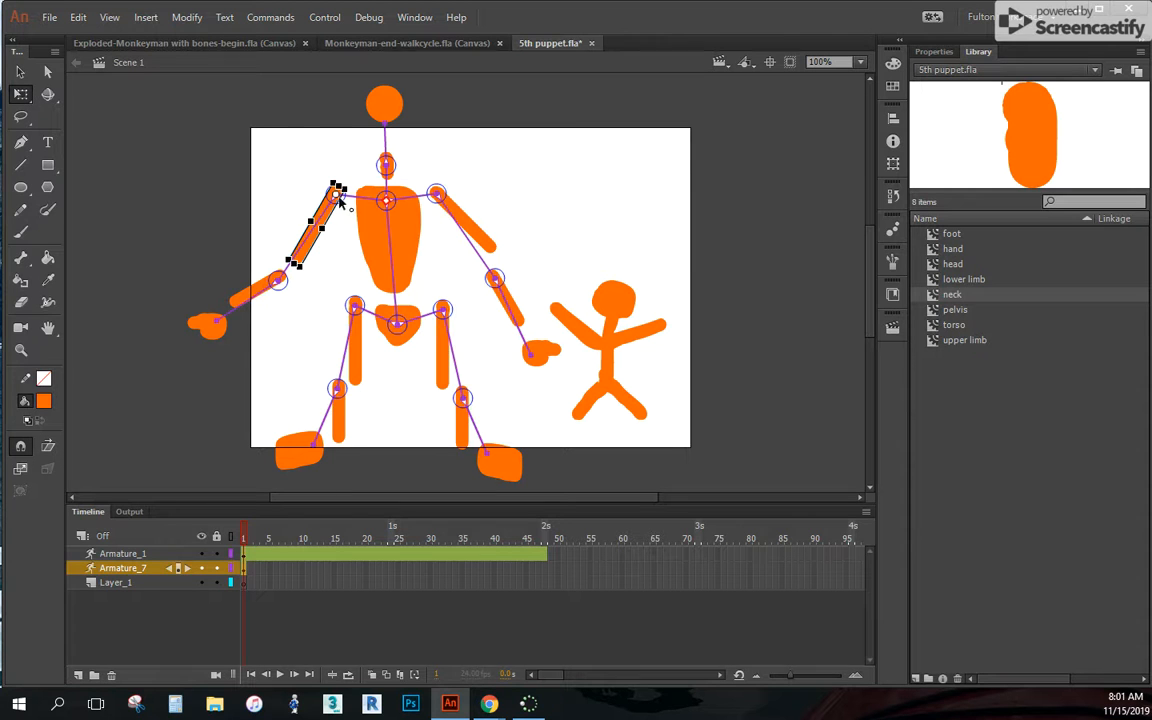
{"action": "left_click", "coordinate": [148, 152]}
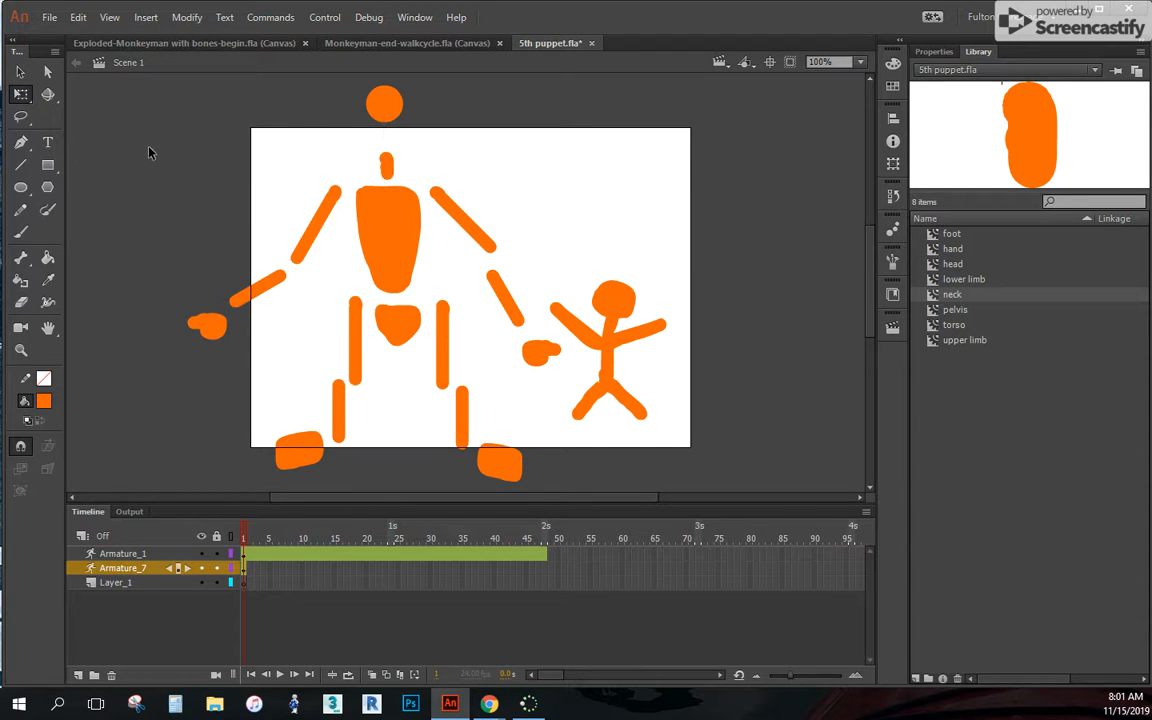
{"action": "left_click", "coordinate": [327, 220]}
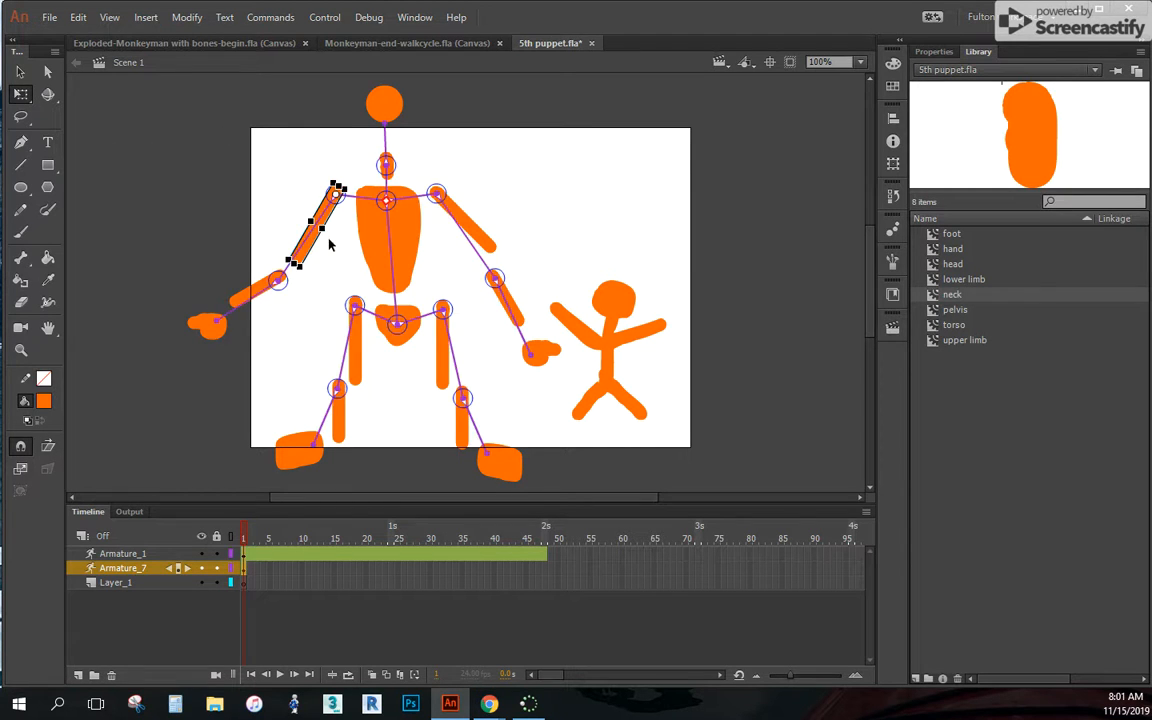
{"action": "left_click", "coordinate": [387, 167]}
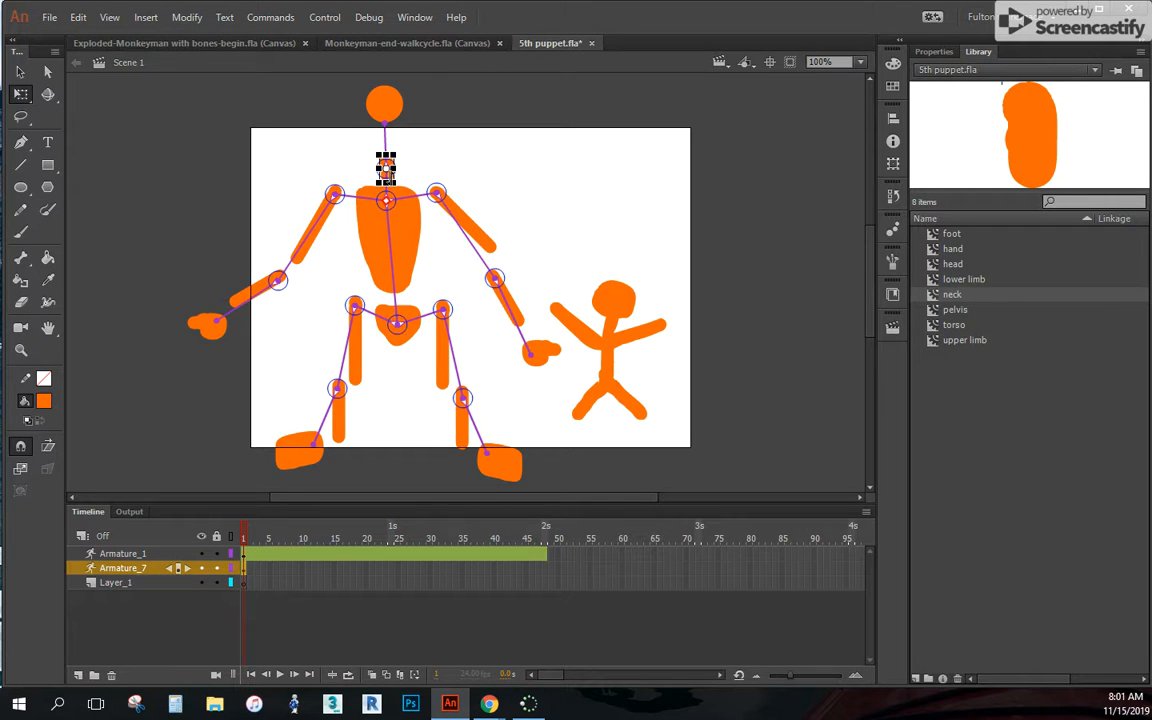
{"action": "key", "text": "ctrl+="}
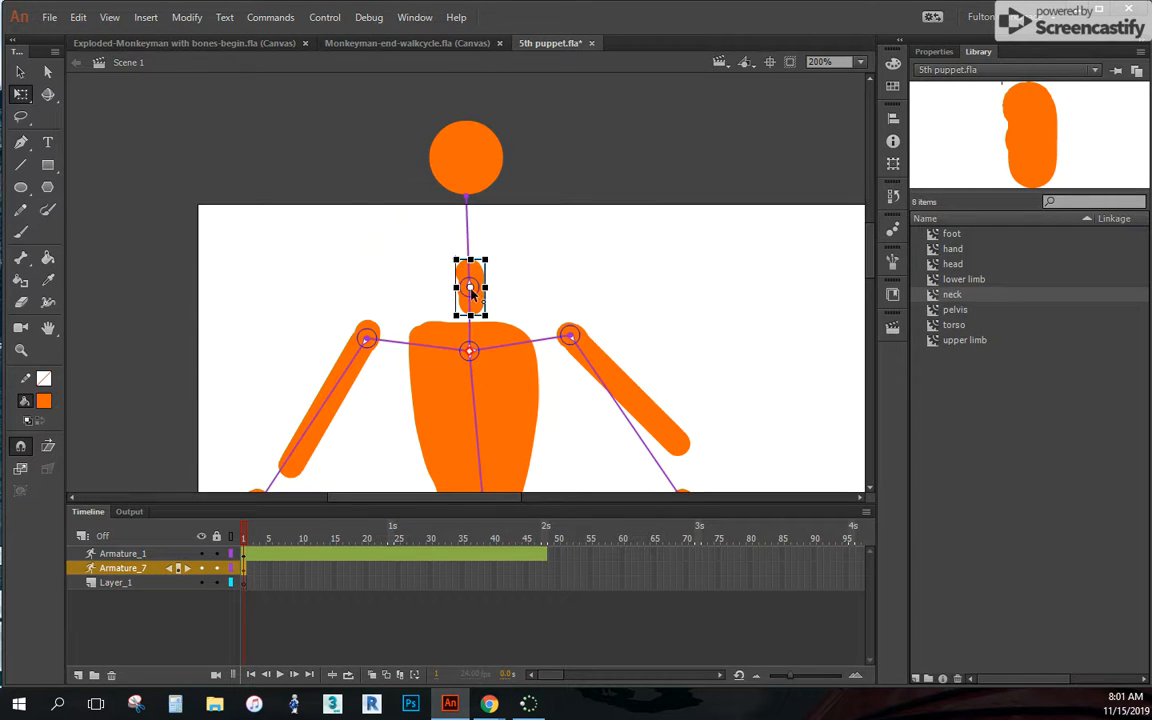
{"action": "left_click_drag", "start_coordinate": [475, 305], "coordinate": [474, 323]}
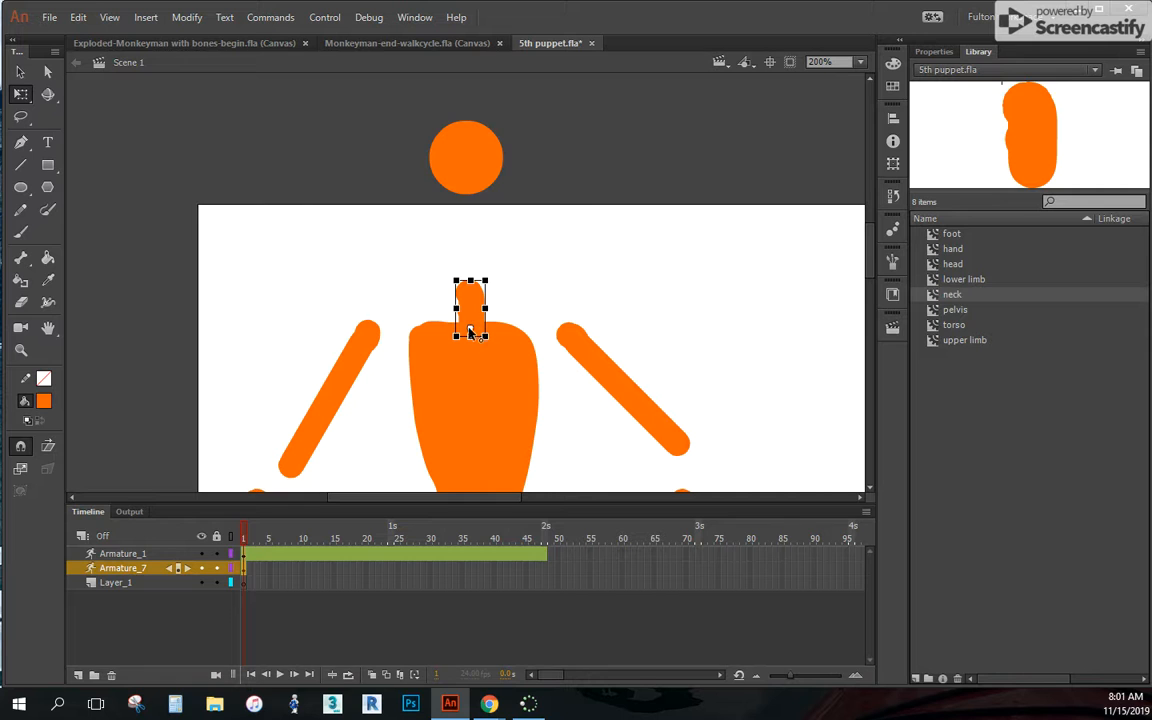
- Lower the head onto the neck and set its transformation point just inside the chin
{"action": "left_click", "coordinate": [475, 178]}
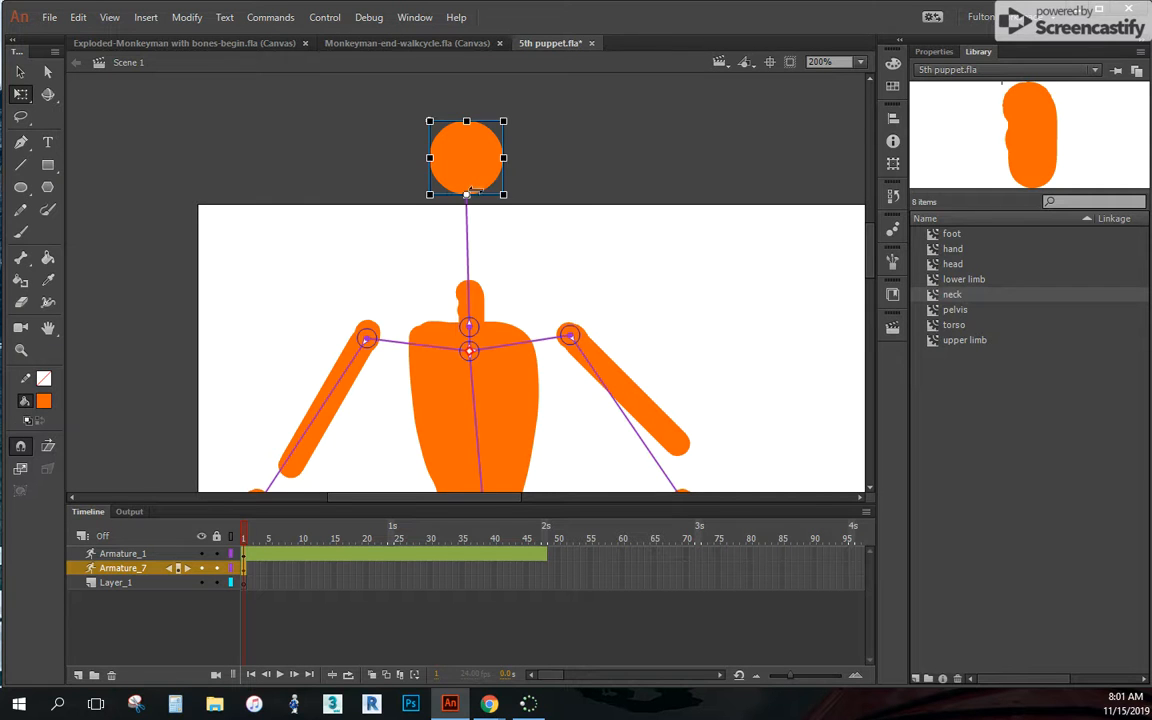
{"action": "left_click", "coordinate": [476, 197]}
{"action": "left_click_drag", "start_coordinate": [470, 178], "coordinate": [470, 284]}
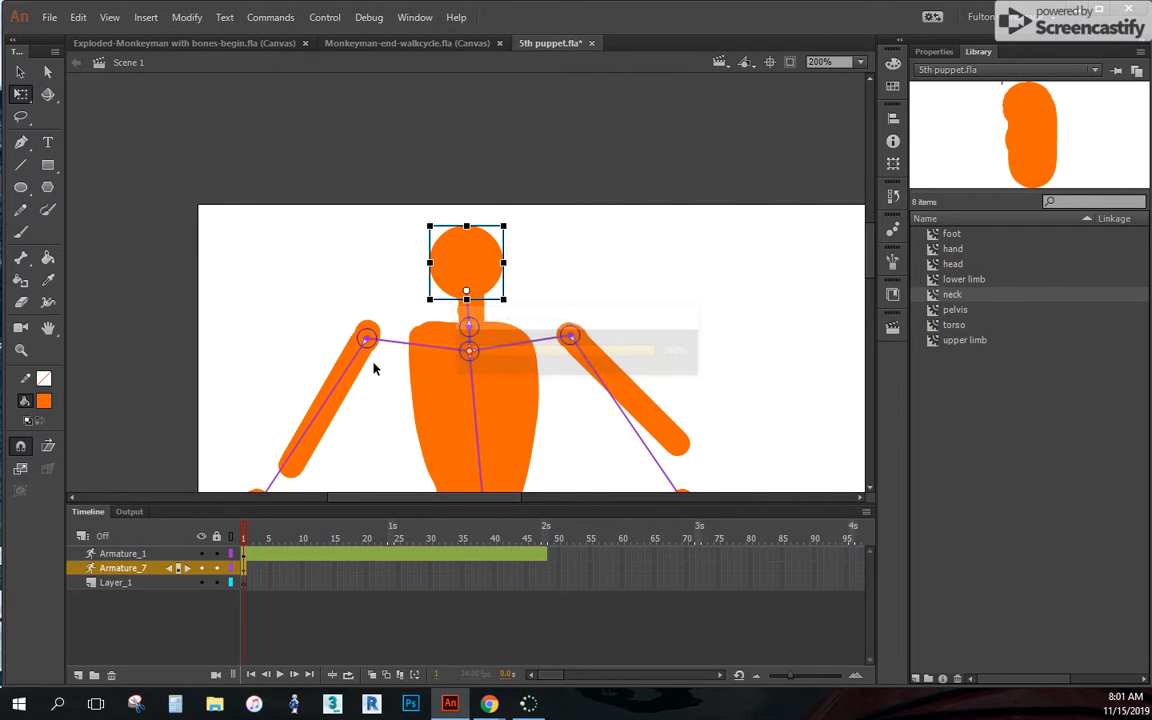
- Join the left arm by attaching the upper limb to the shoulder, the lower limb to the elbow and the hand to the wrist
{"action": "scroll", "coordinate": [391, 339], "scroll_direction": "down", "scroll_amount": 3}
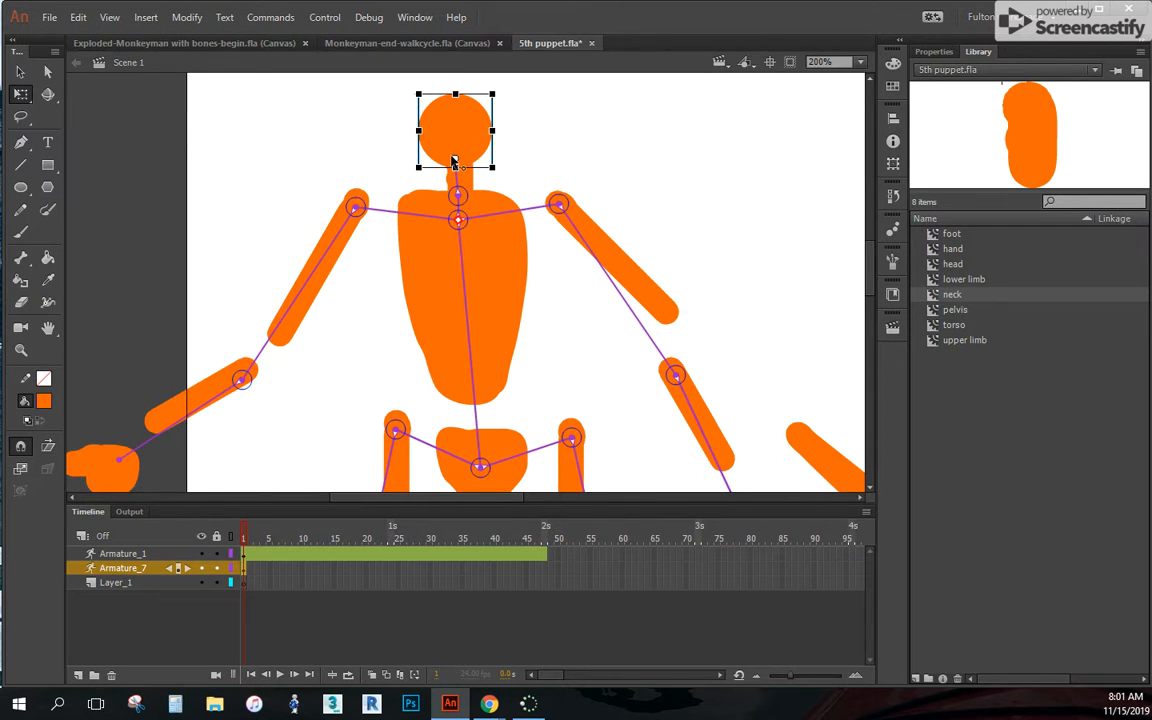
{"action": "left_click", "coordinate": [333, 250]}
{"action": "left_click_drag", "start_coordinate": [334, 250], "coordinate": [378, 257]}
{"action": "left_click_drag", "start_coordinate": [220, 395], "coordinate": [327, 338]}
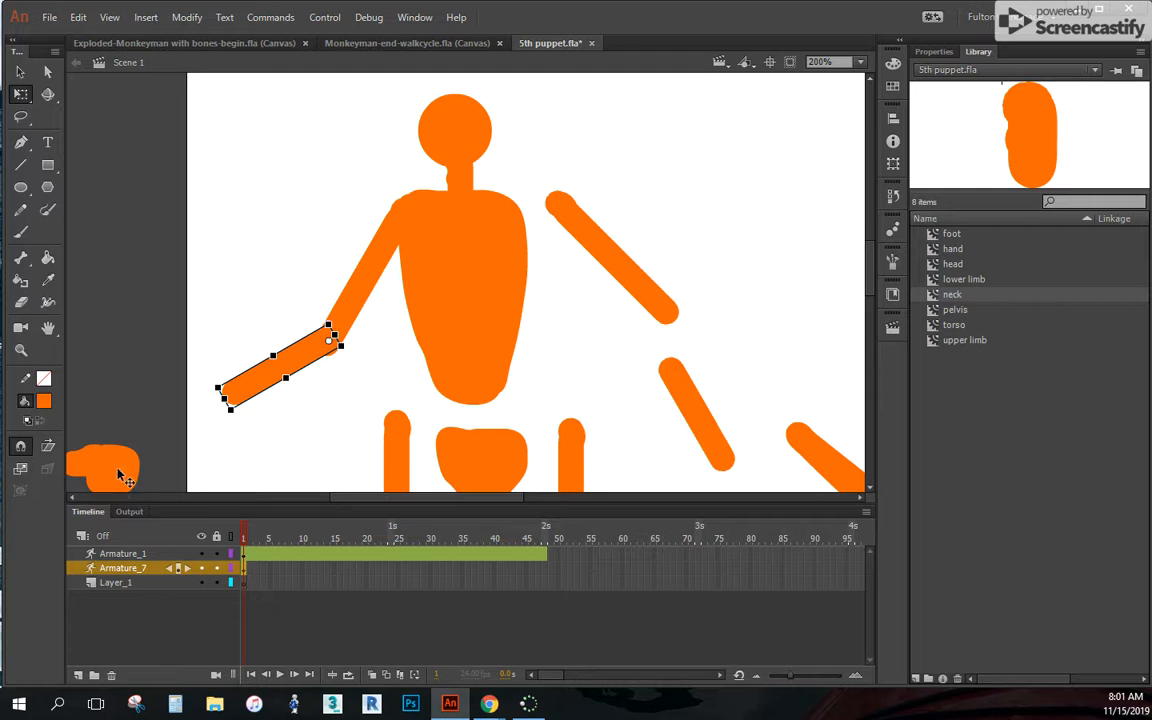
{"action": "left_click_drag", "start_coordinate": [121, 476], "coordinate": [231, 396]}
- Join the right arm's upper limb, lower limb and hand end to end from the torso's right shoulder
{"action": "left_click_drag", "start_coordinate": [668, 316], "coordinate": [620, 328]}
{"action": "left_click_drag", "start_coordinate": [705, 430], "coordinate": [648, 384]}
{"action": "left_click_drag", "start_coordinate": [728, 400], "coordinate": [640, 270]}
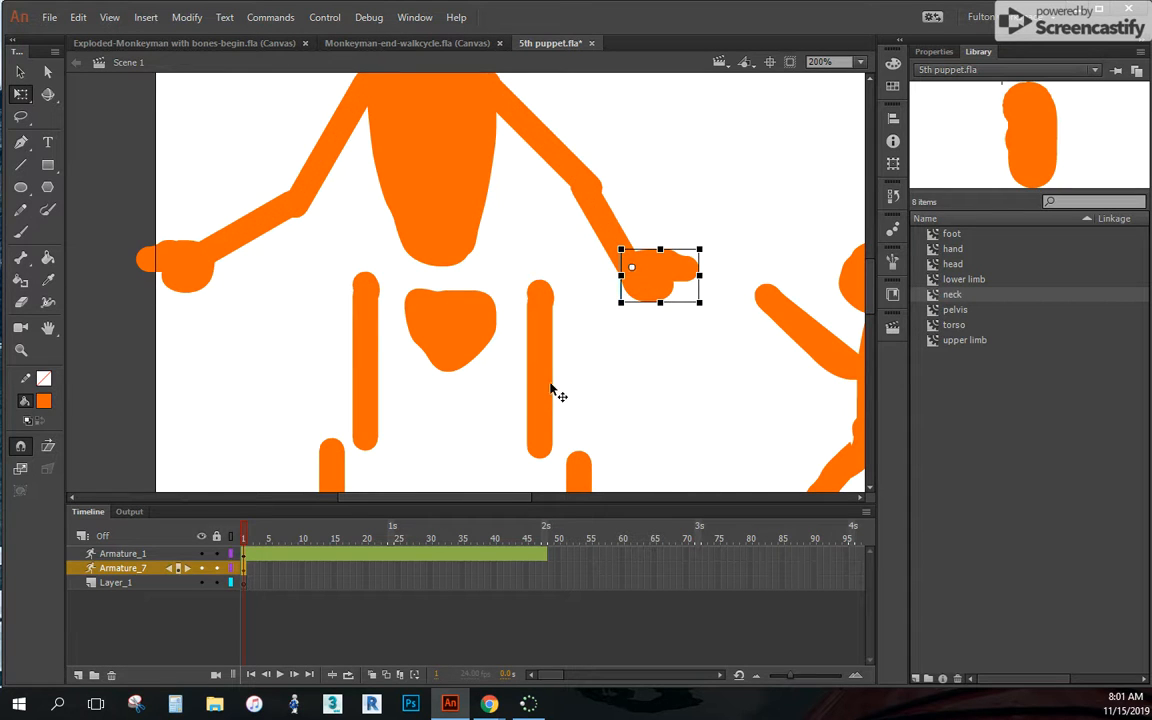
- Move the pelvis up against the torso, then attach the left upper leg to it and angle the leg outward
{"action": "left_click", "coordinate": [447, 330]}
{"action": "mouse_move", "coordinate": [447, 330]}
{"action": "left_mouse_down"}
{"action": "mouse_move", "coordinate": [450, 312]}
{"action": "mouse_move", "coordinate": [441, 316]}
{"action": "left_mouse_up"}
{"action": "left_click_drag", "start_coordinate": [379, 342], "coordinate": [416, 342]}
{"action": "left_click_drag", "start_coordinate": [428, 470], "coordinate": [388, 450]}
- Attach the right upper leg to the pelvis, angle it outward, and join the right lower leg at its knee
{"action": "scroll", "coordinate": [419, 380], "scroll_direction": "down", "scroll_amount": 3}
{"action": "left_click", "coordinate": [557, 262]}
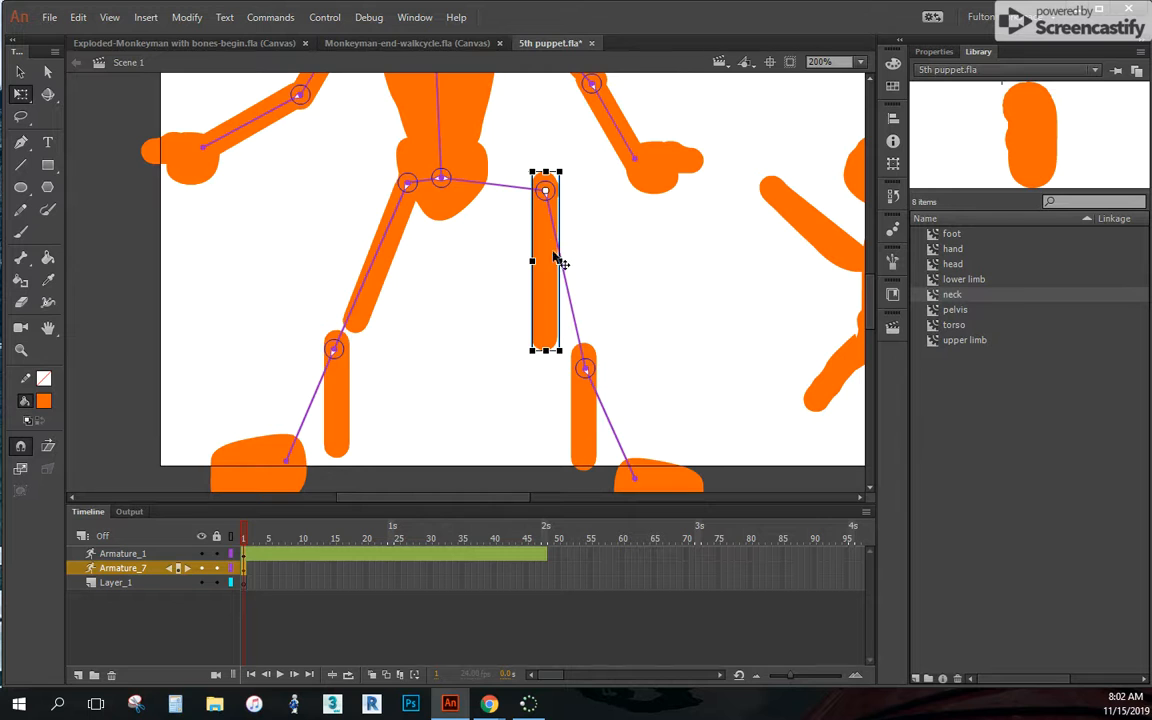
{"action": "left_click_drag", "start_coordinate": [558, 257], "coordinate": [479, 242]}
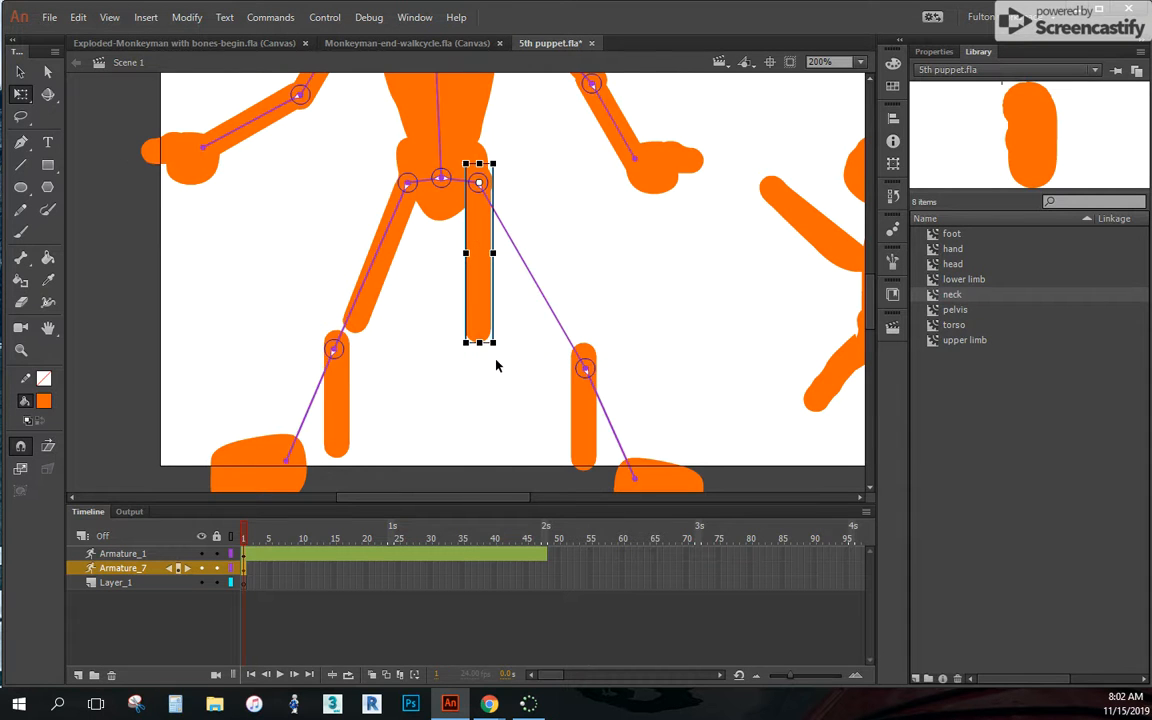
{"action": "left_click_drag", "start_coordinate": [505, 367], "coordinate": [563, 349]}
{"action": "left_click_drag", "start_coordinate": [584, 404], "coordinate": [534, 367]}
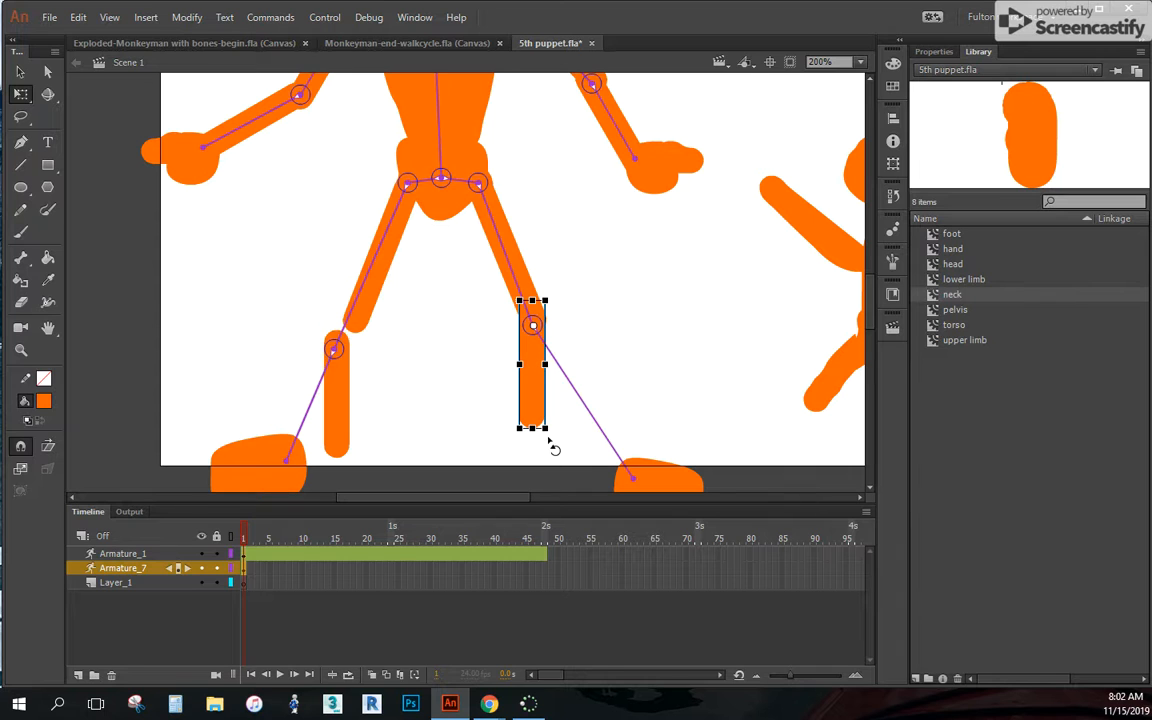
- Join the left lower leg to its knee and attach both feet to the ends of the lower legs
{"action": "left_click", "coordinate": [349, 387]}
{"action": "left_click_drag", "start_coordinate": [349, 387], "coordinate": [357, 369]}
{"action": "left_click_drag", "start_coordinate": [296, 425], "coordinate": [265, 312]}
{"action": "left_click", "coordinate": [222, 380]}
{"action": "left_click_drag", "start_coordinate": [225, 385], "coordinate": [290, 345]}
{"action": "left_click", "coordinate": [652, 403]}
{"action": "left_click_drag", "start_coordinate": [652, 403], "coordinate": [552, 346]}
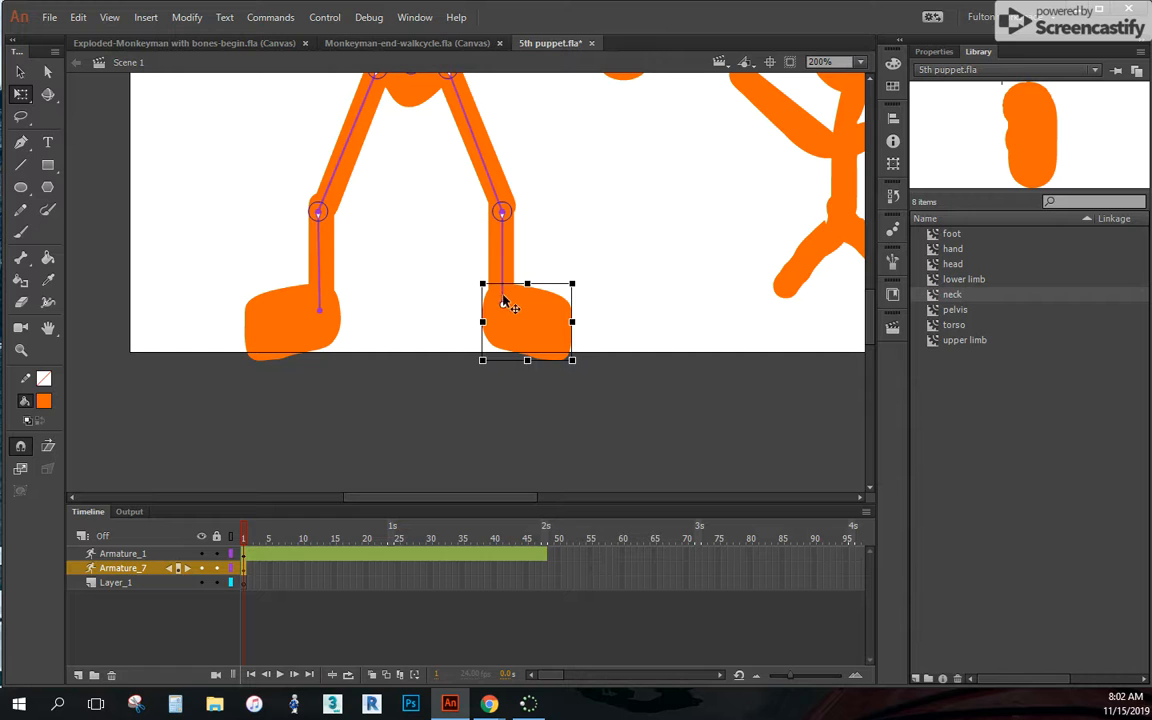
- Shift the transformation points of both feet slightly upward at the ankles
{"action": "left_click", "coordinate": [318, 313]}
{"action": "left_click_drag", "start_coordinate": [321, 312], "coordinate": [321, 300]}
{"action": "left_click", "coordinate": [507, 303]}
{"action": "scroll", "coordinate": [575, 344], "scroll_direction": "up", "scroll_amount": 3}
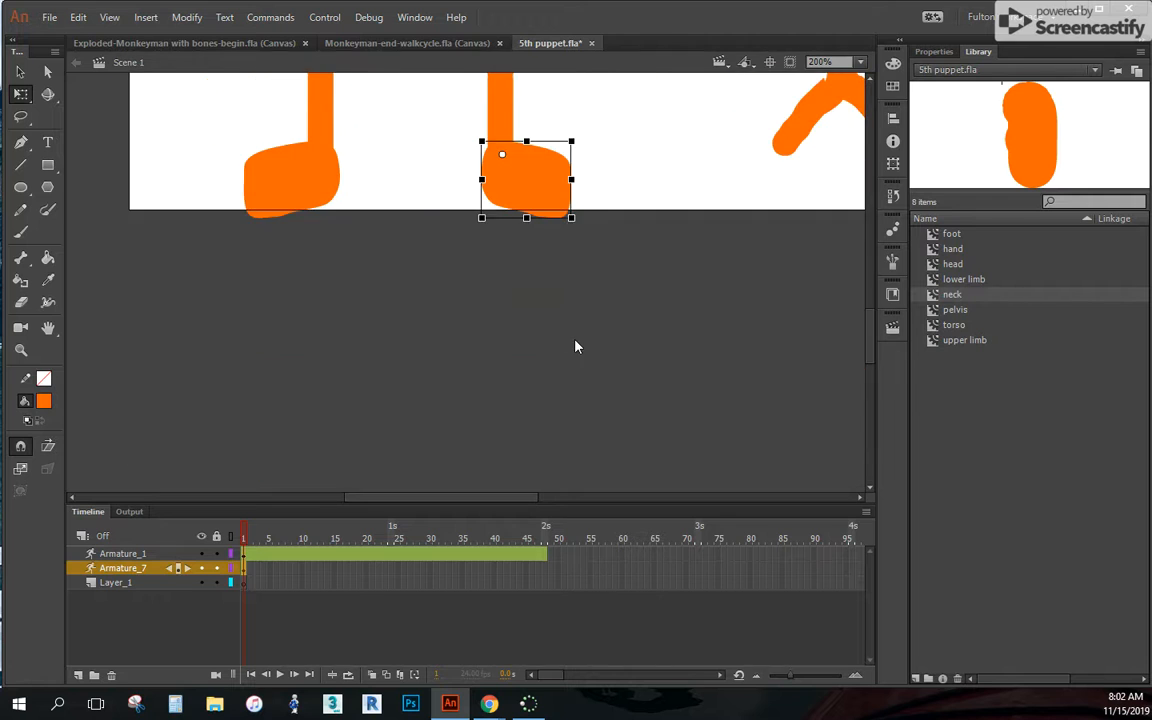
- Pose the large puppet's arm nearest the small figure, raising the forearm and hand by bending at the elbow
{"action": "key", "text": "ctrl+minus"}
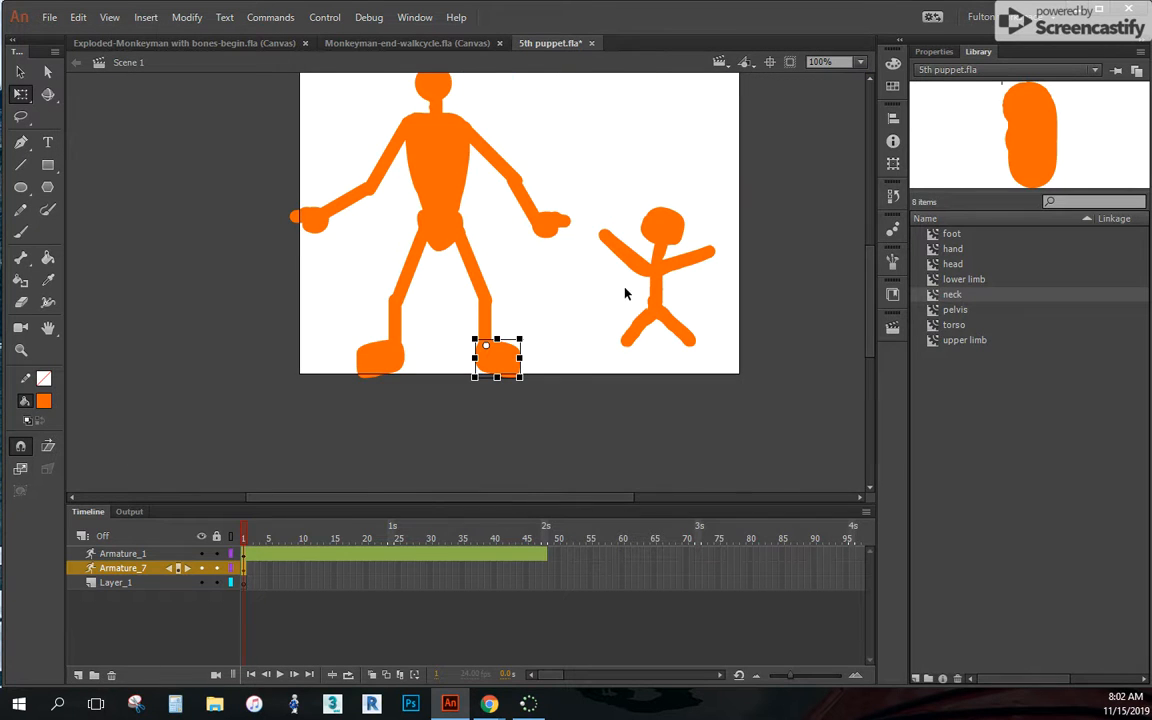
{"action": "scroll", "coordinate": [560, 320], "scroll_direction": "up", "scroll_amount": 1}
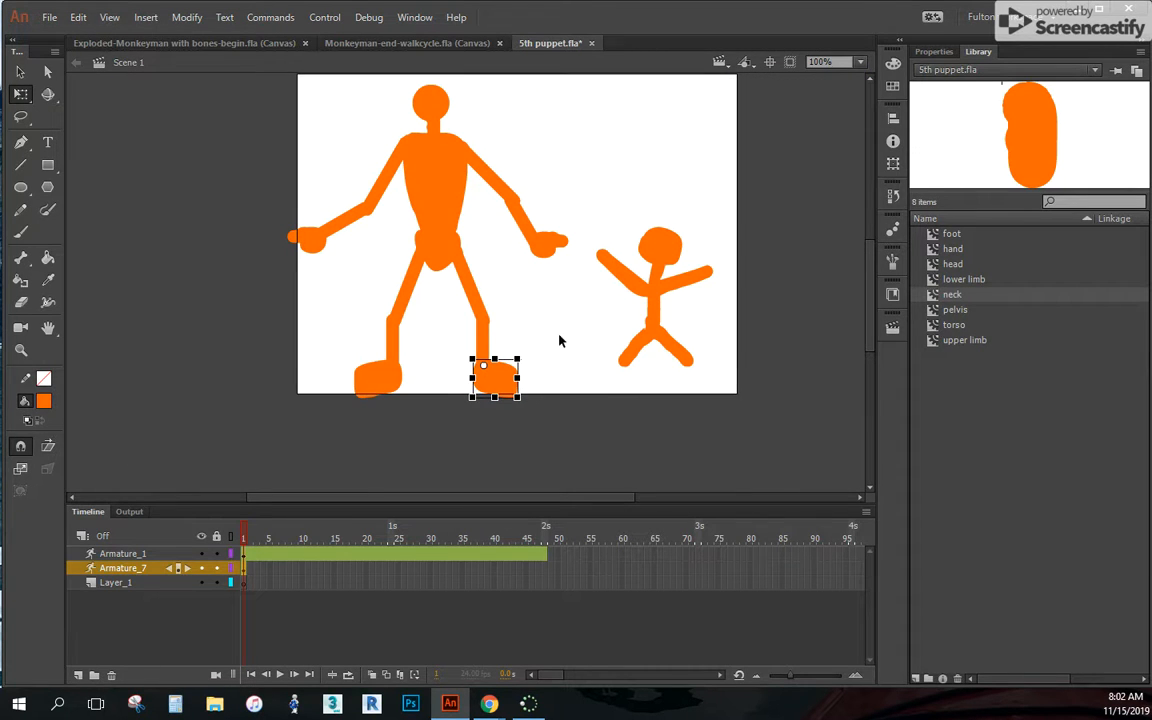
{"action": "left_click", "coordinate": [20, 72]}
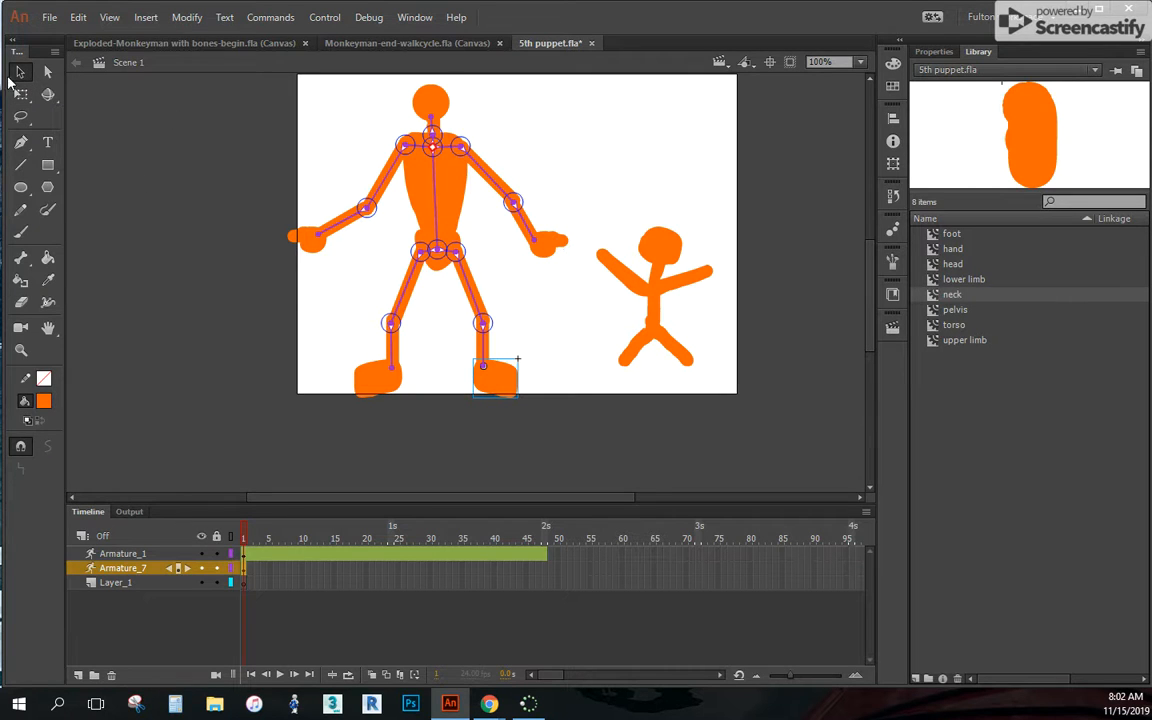
{"action": "left_click_drag", "start_coordinate": [548, 250], "coordinate": [535, 180]}
{"action": "left_click", "coordinate": [540, 182]}
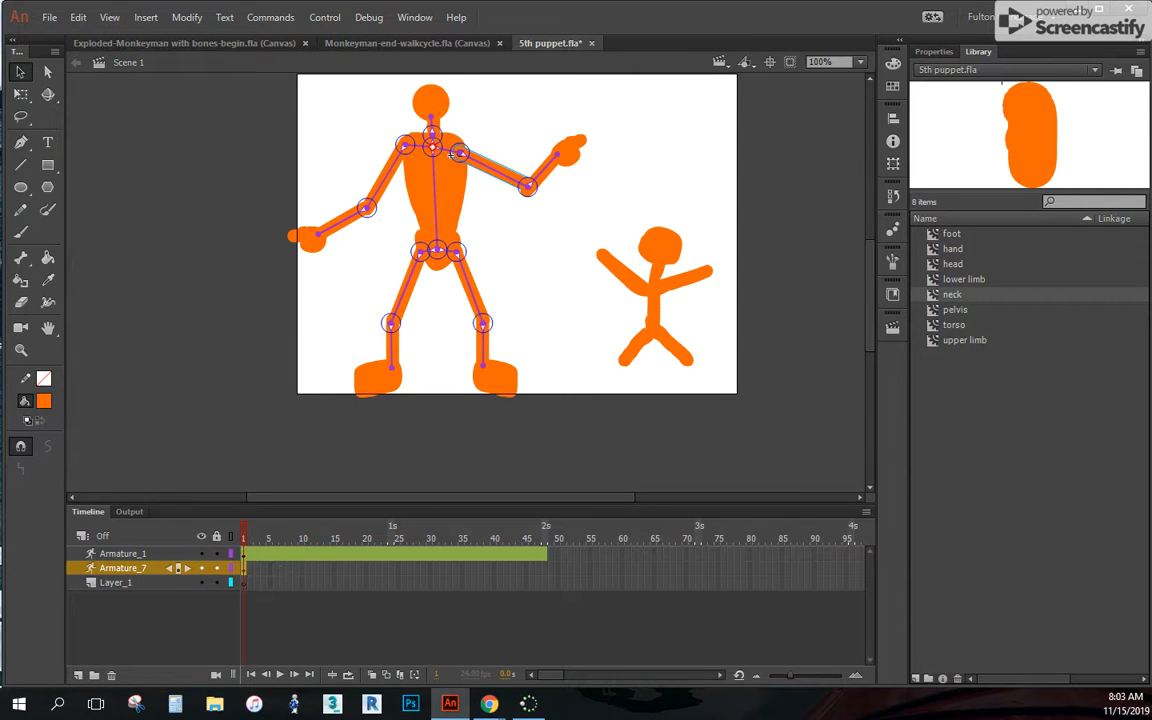
- Extend the large puppet's Armature_7 layer from frame 1 to the same end frame as Armature_1
{"action": "left_click", "coordinate": [289, 554]}
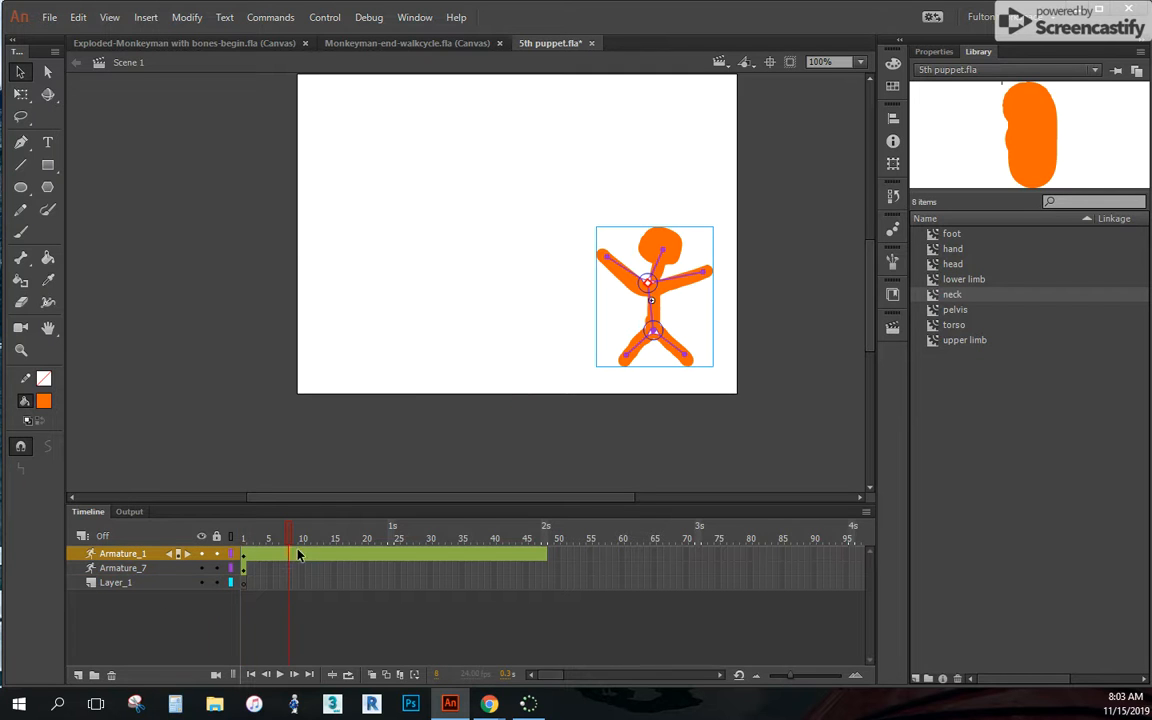
{"action": "left_click_drag", "start_coordinate": [289, 541], "coordinate": [244, 543]}
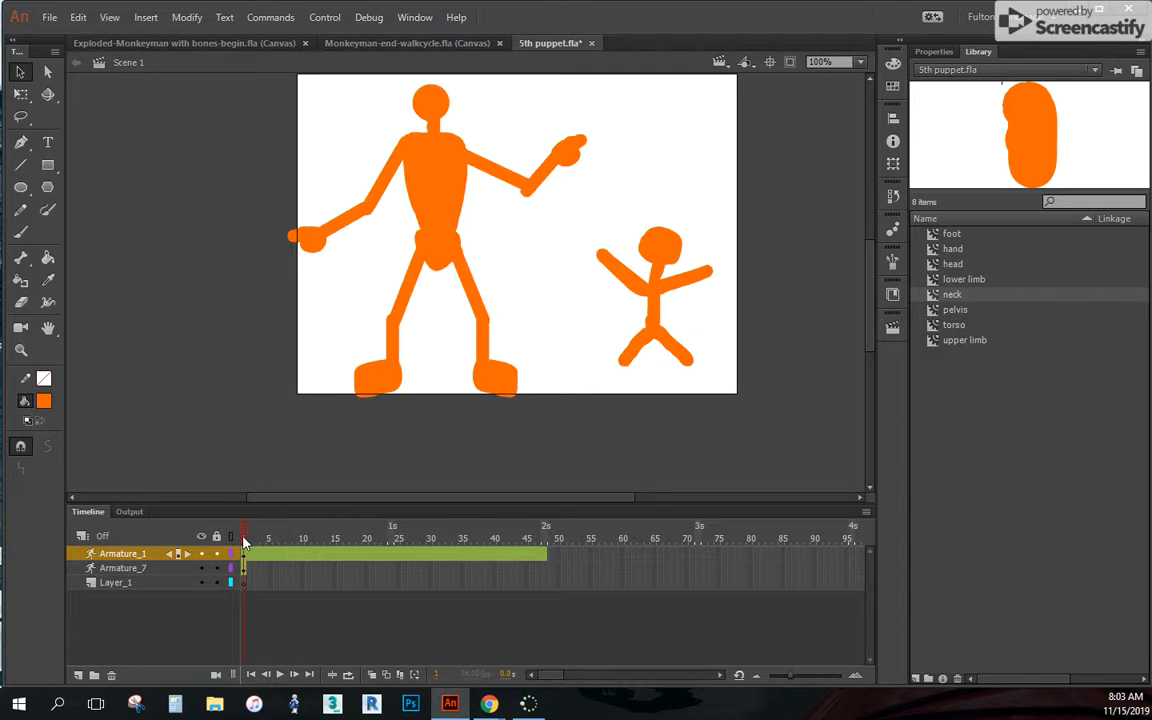
{"action": "left_click", "coordinate": [548, 569]}
- Key a second pose on Armature_7 at frame 9 with the raised arm swung downward, then return to frame 1
{"action": "left_click", "coordinate": [294, 572]}
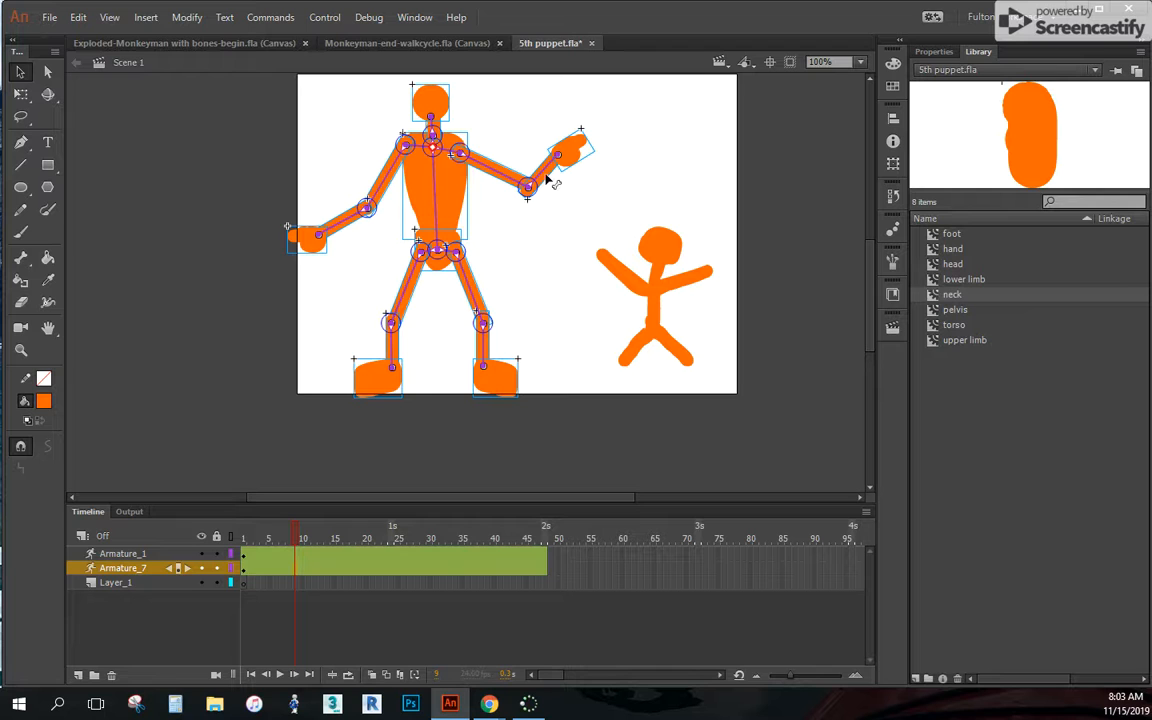
{"action": "left_click_drag", "start_coordinate": [547, 180], "coordinate": [509, 305]}
{"action": "left_click_drag", "start_coordinate": [296, 535], "coordinate": [218, 543]}
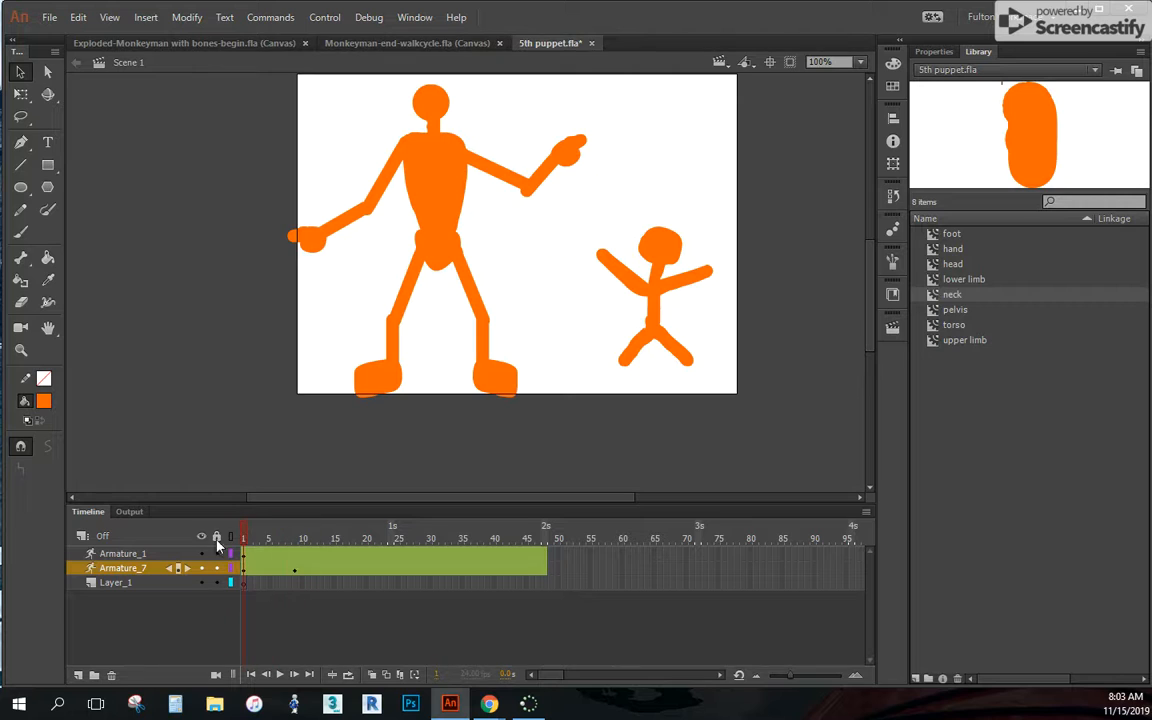